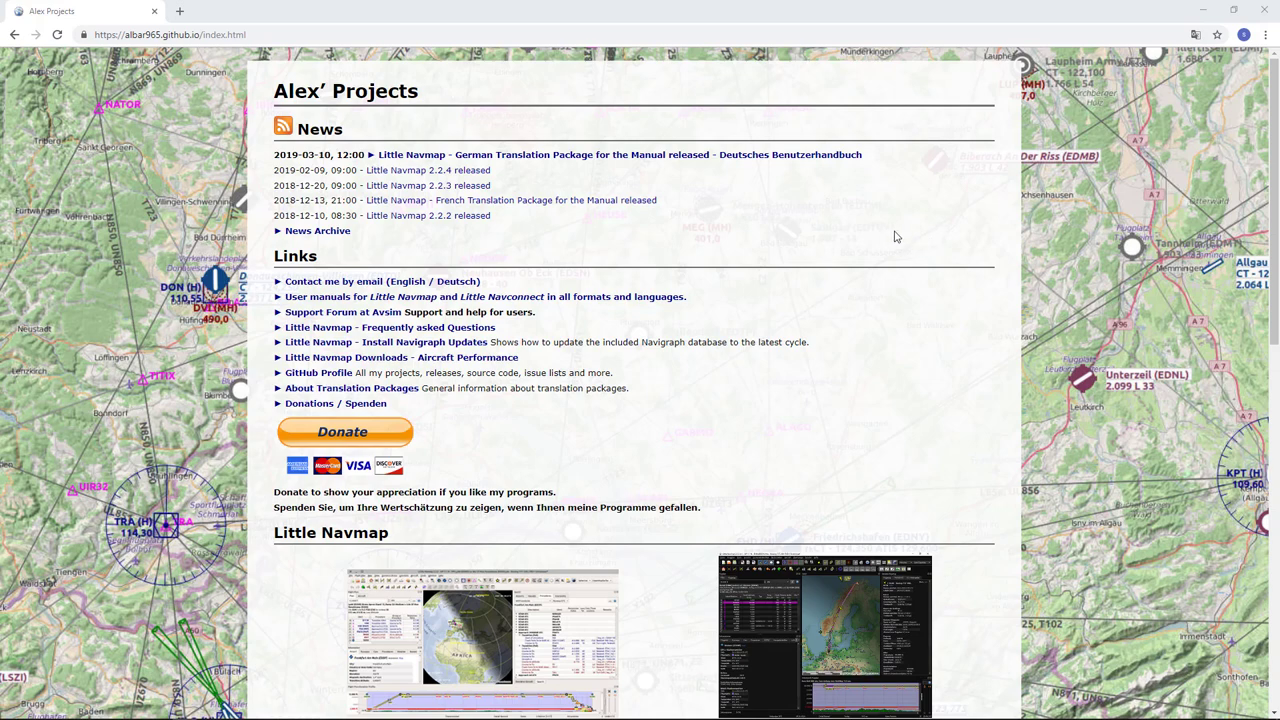
# Open the Little Navmap 2.2.4 release page and switch to the Little Navmap application
pyautogui.click(470, 171)
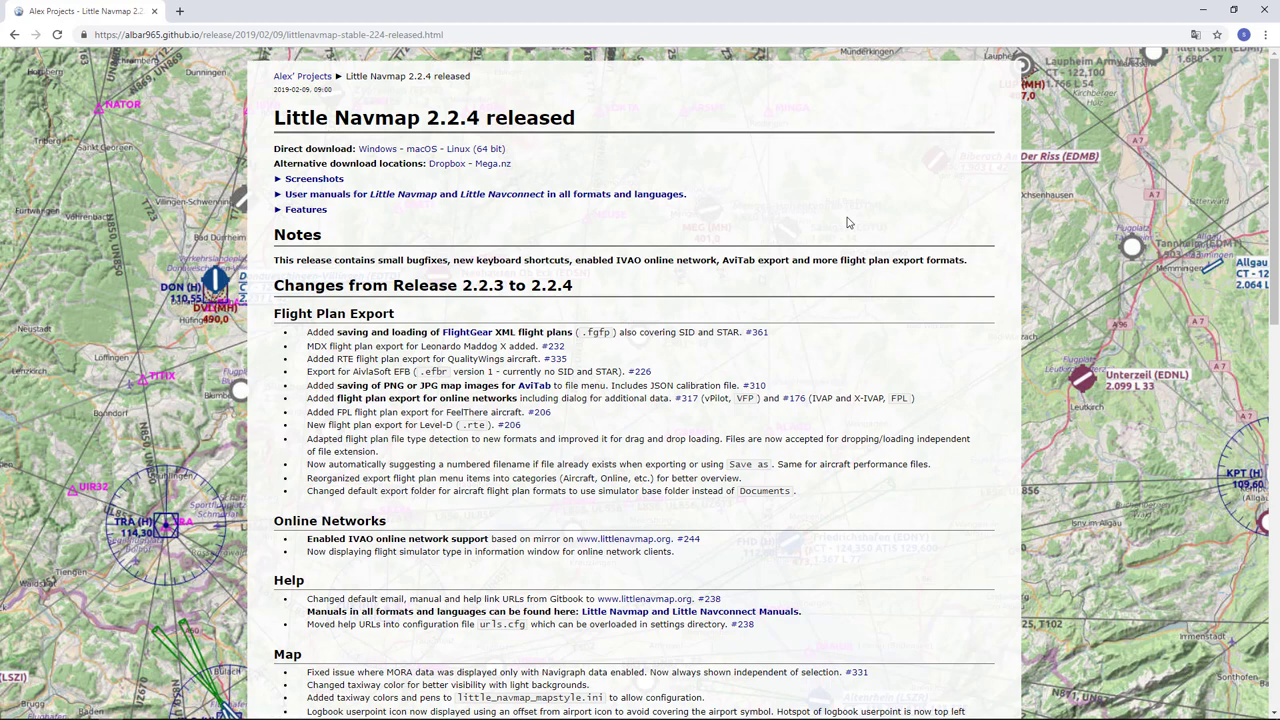
pyautogui.moveTo(107, 710)
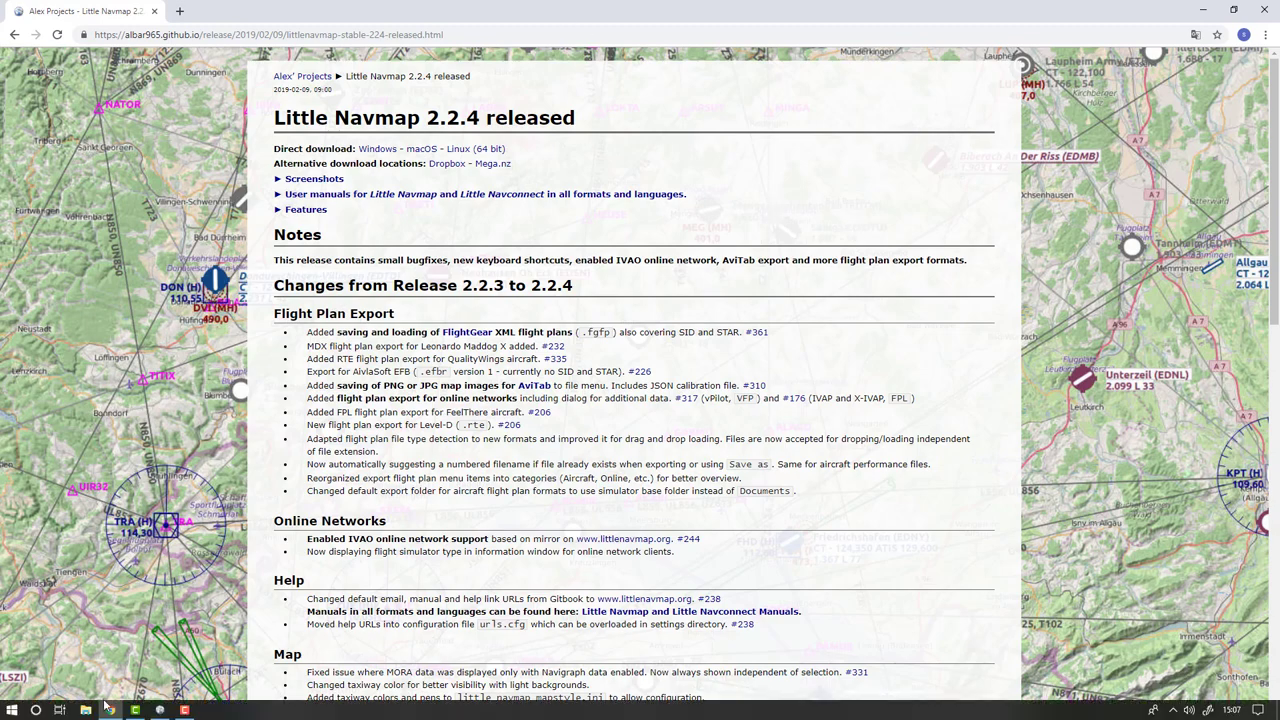
pyautogui.click(160, 710)
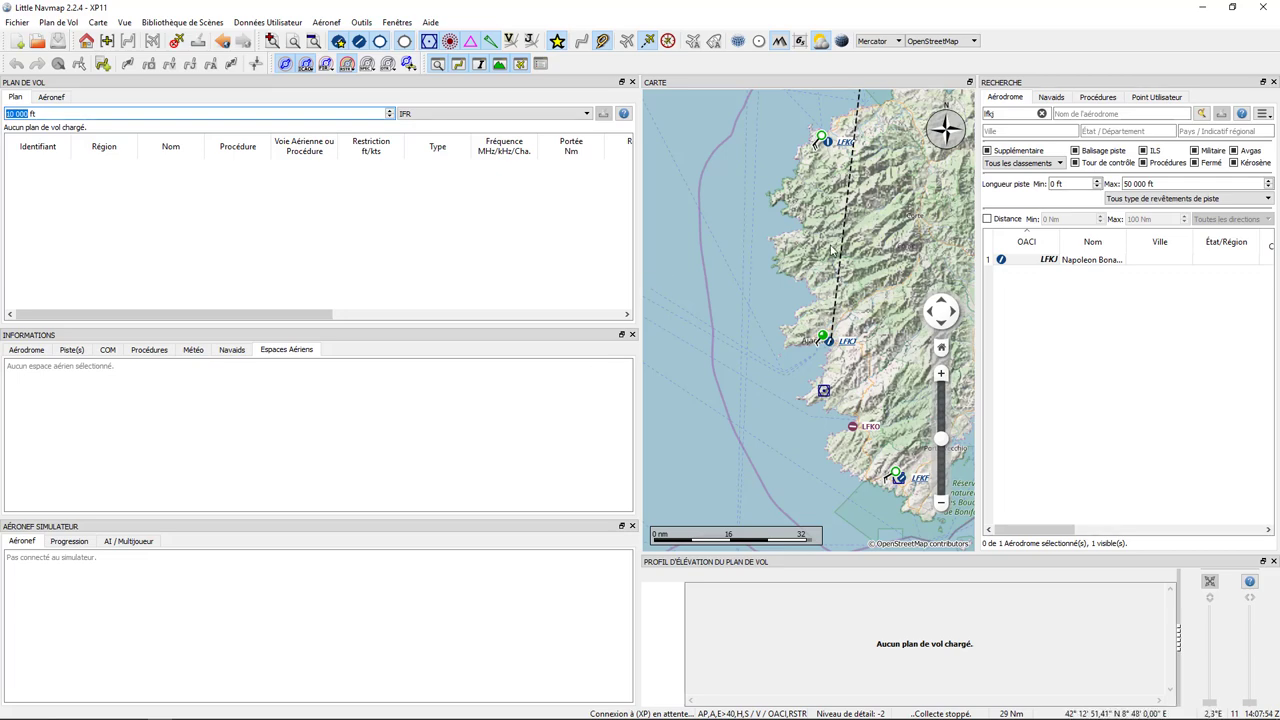
pyautogui.moveTo(892, 198); pyautogui.dragTo(852, 312)
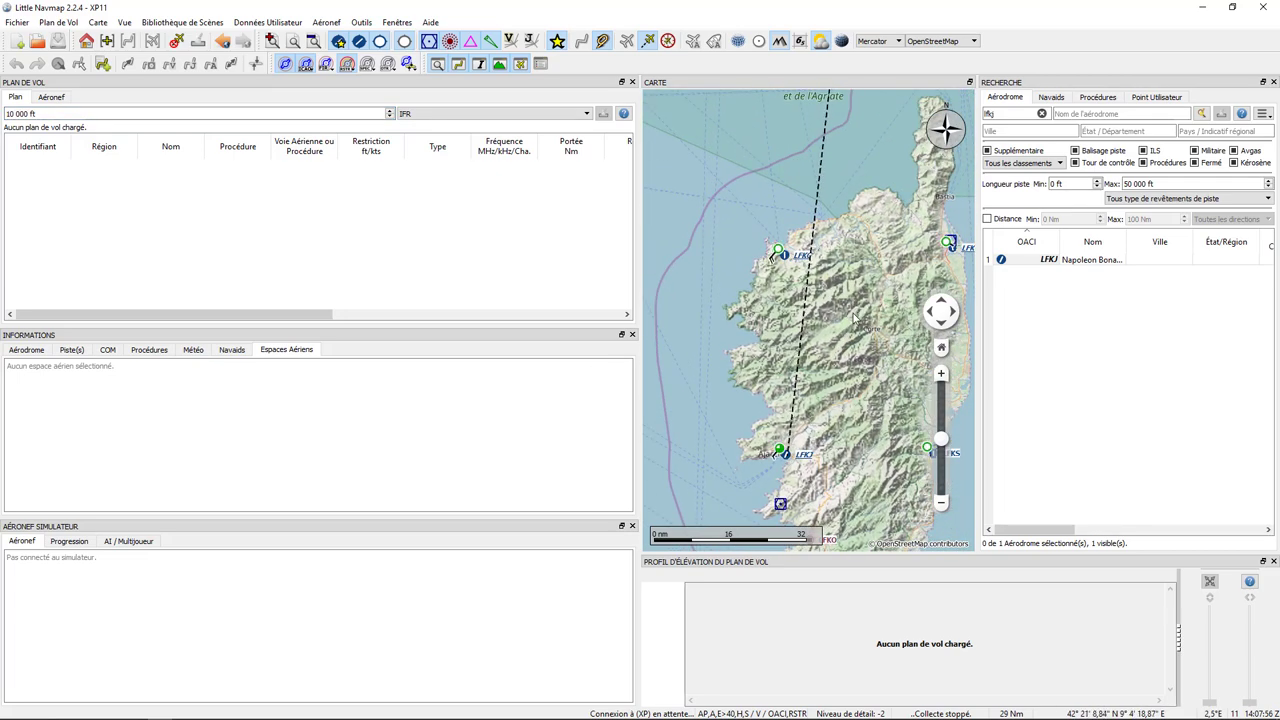
pyautogui.scroll(-3, 855, 318)
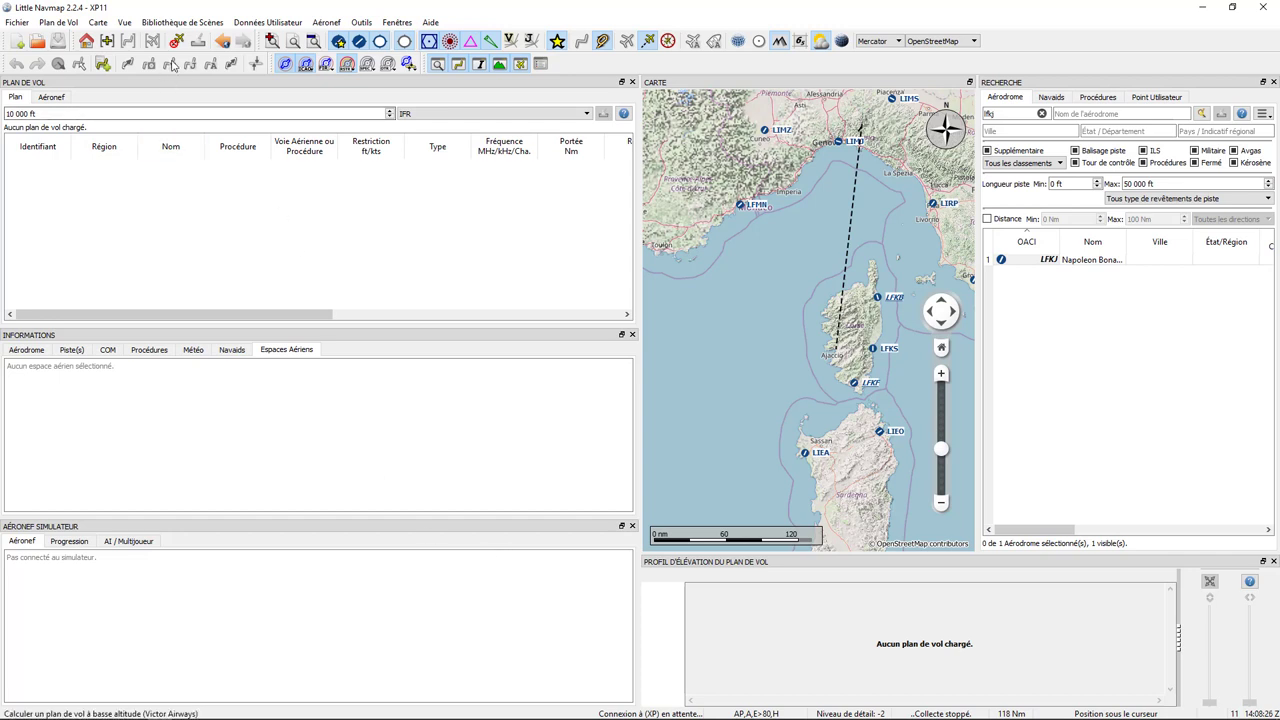
# Open the scenery library loader, choose X-Plane 11 as the simulator, and check its source directory and AIRAC cycle
pyautogui.click(199, 24)
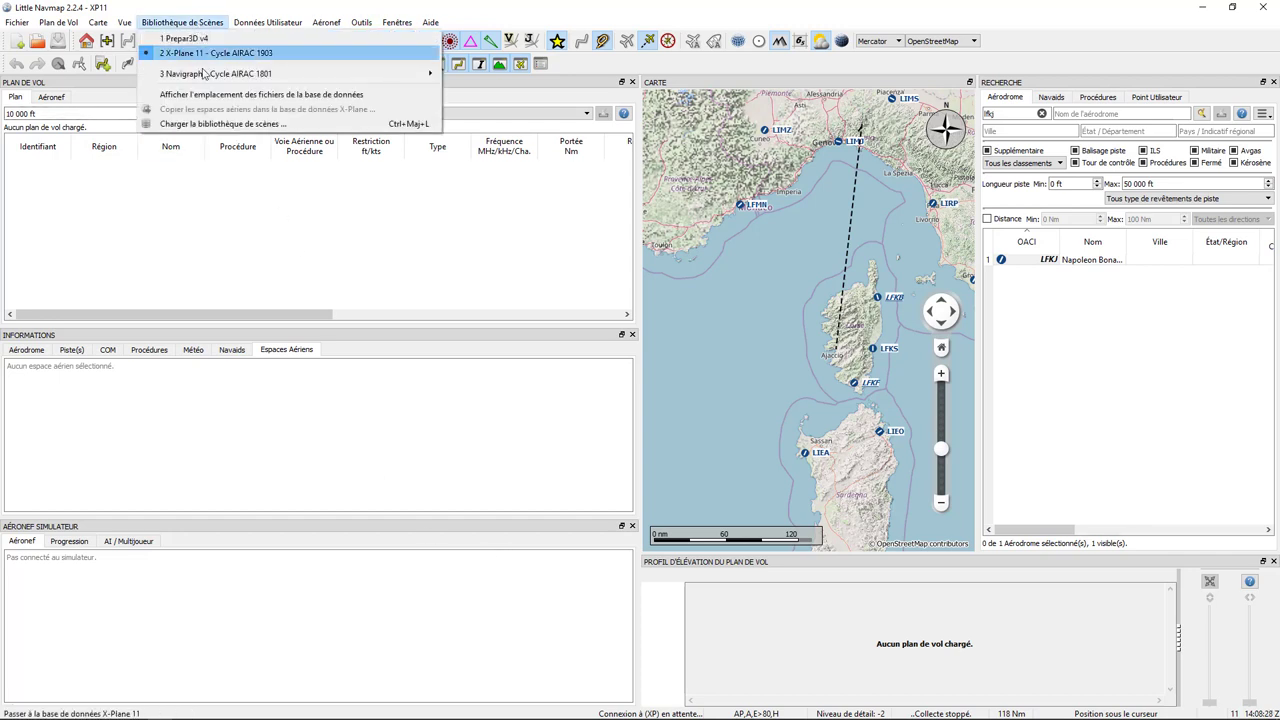
pyautogui.click(218, 125)
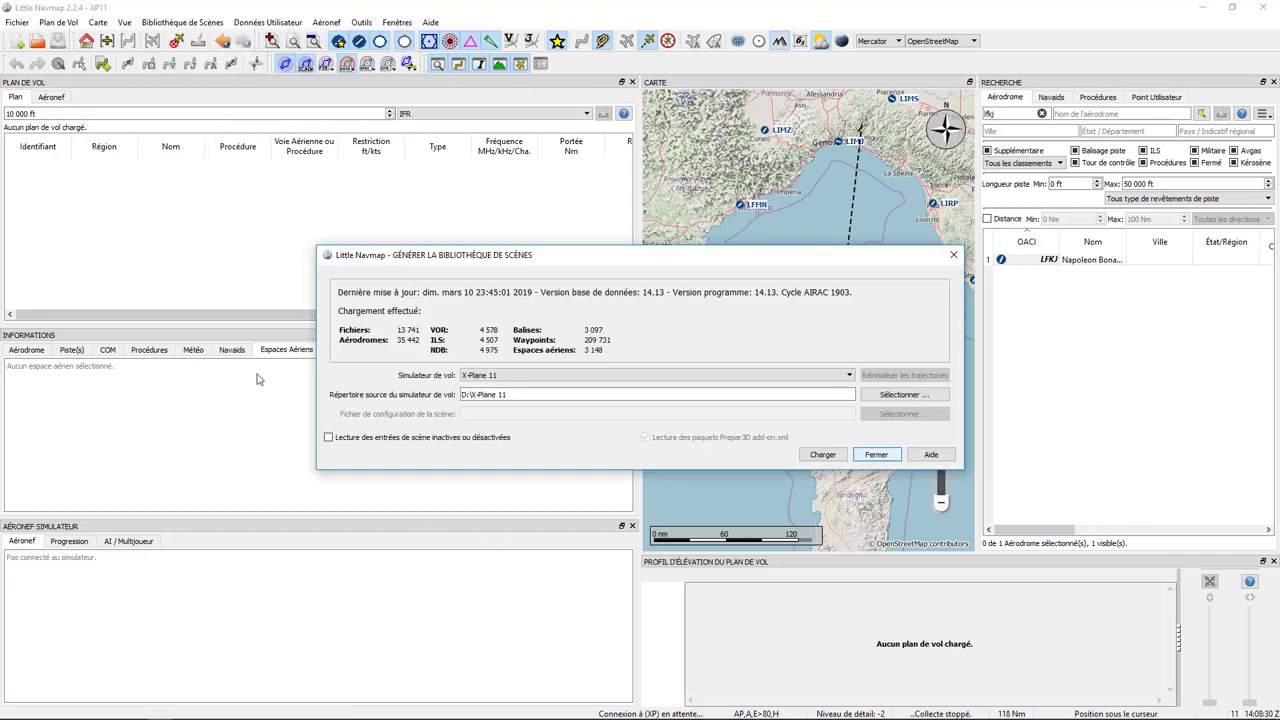
pyautogui.click(510, 376)
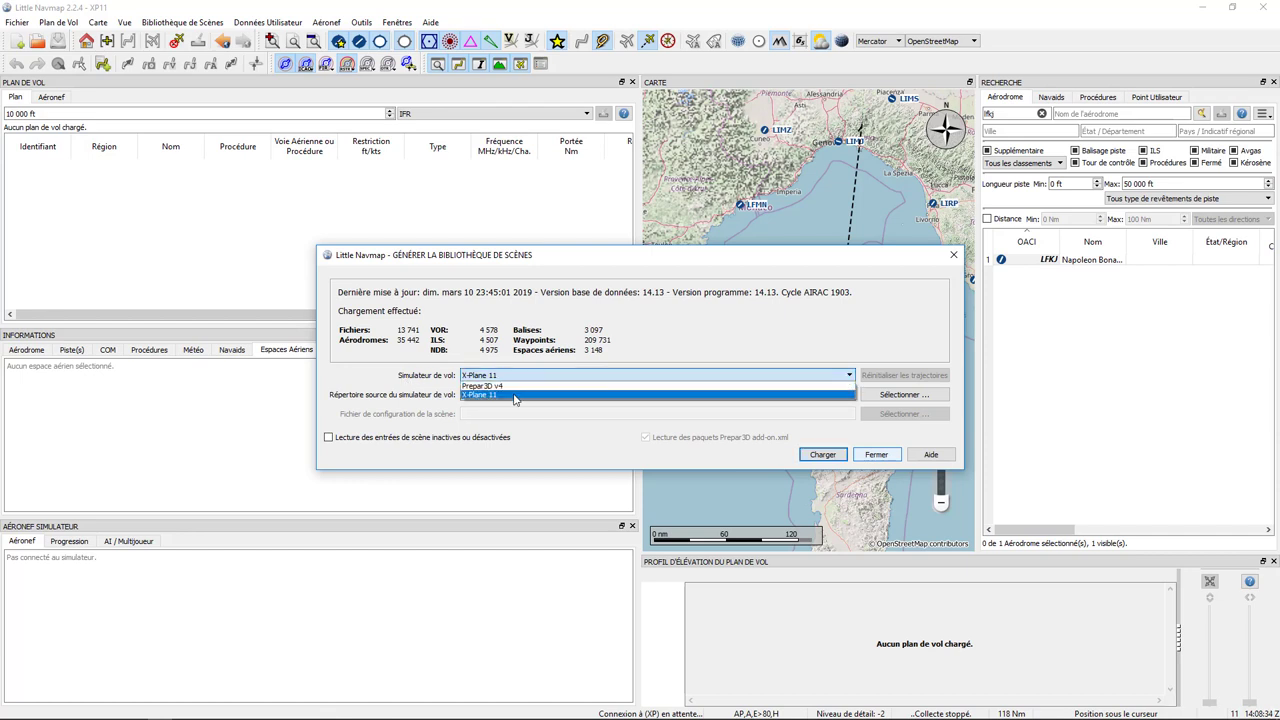
pyautogui.click(515, 396)
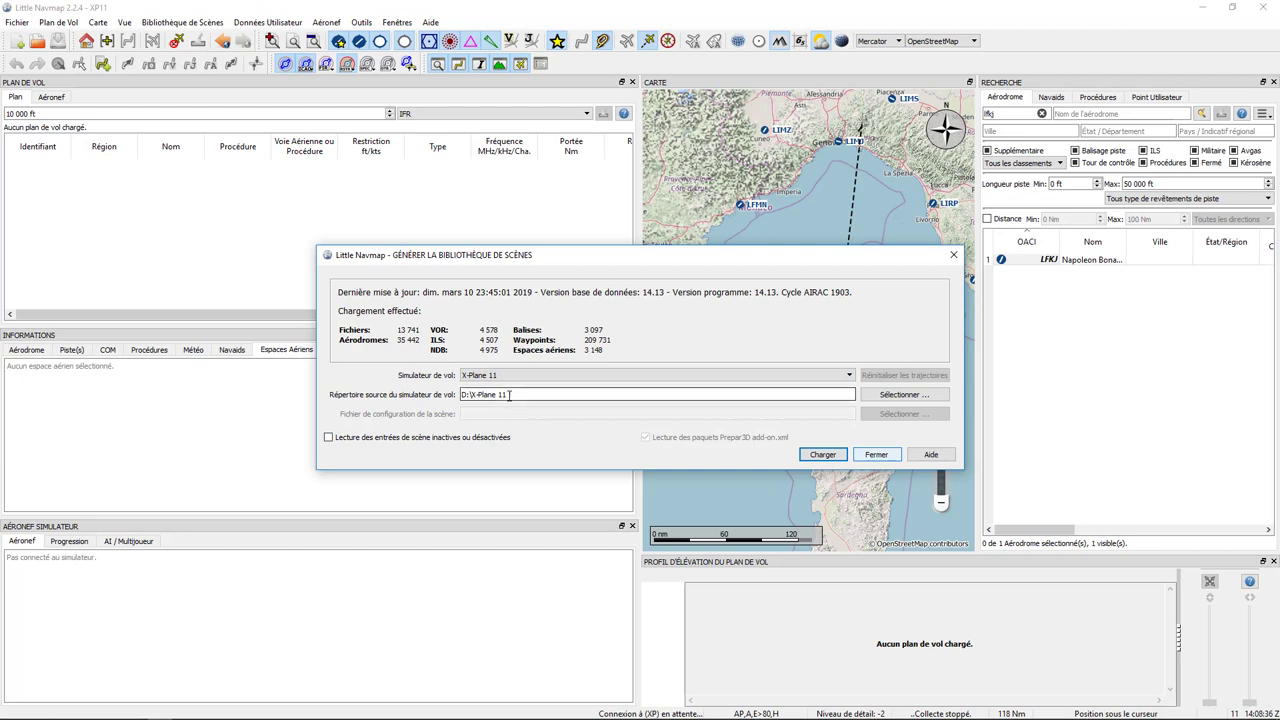
pyautogui.moveTo(509, 395); pyautogui.dragTo(461, 395)
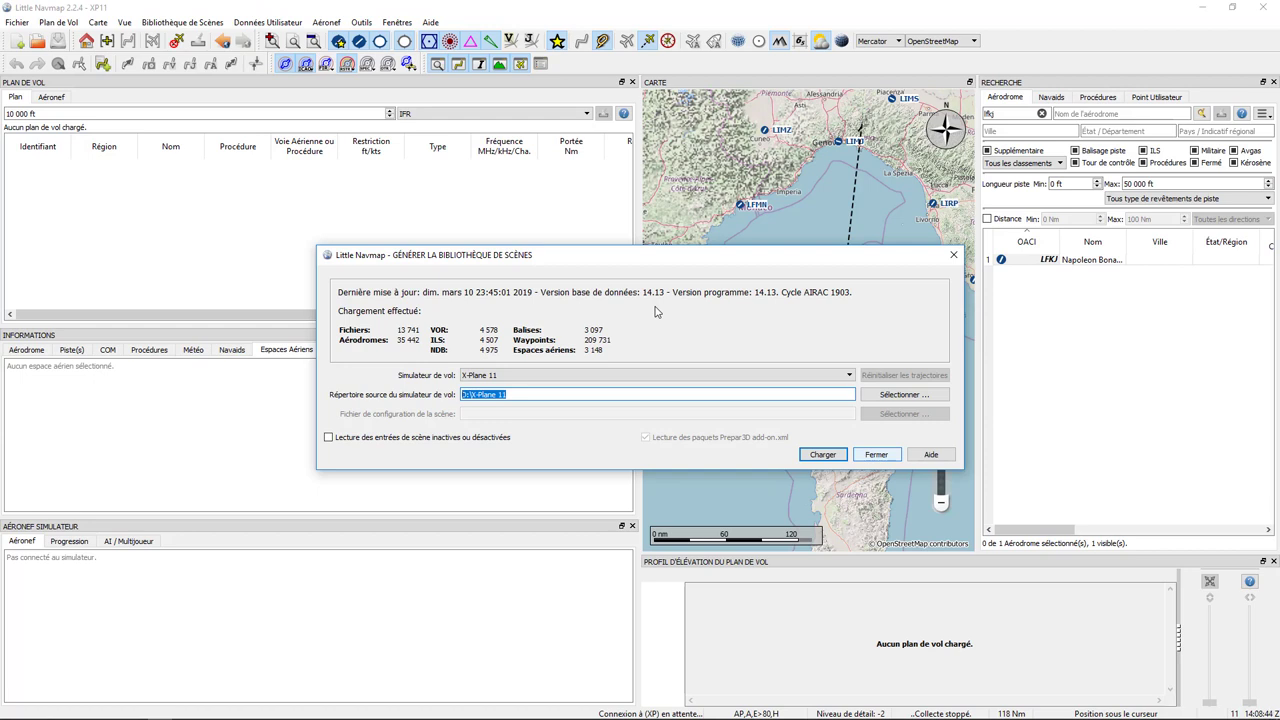
pyautogui.moveTo(640, 347); pyautogui.dragTo(583, 366)
pyautogui.click(629, 365)
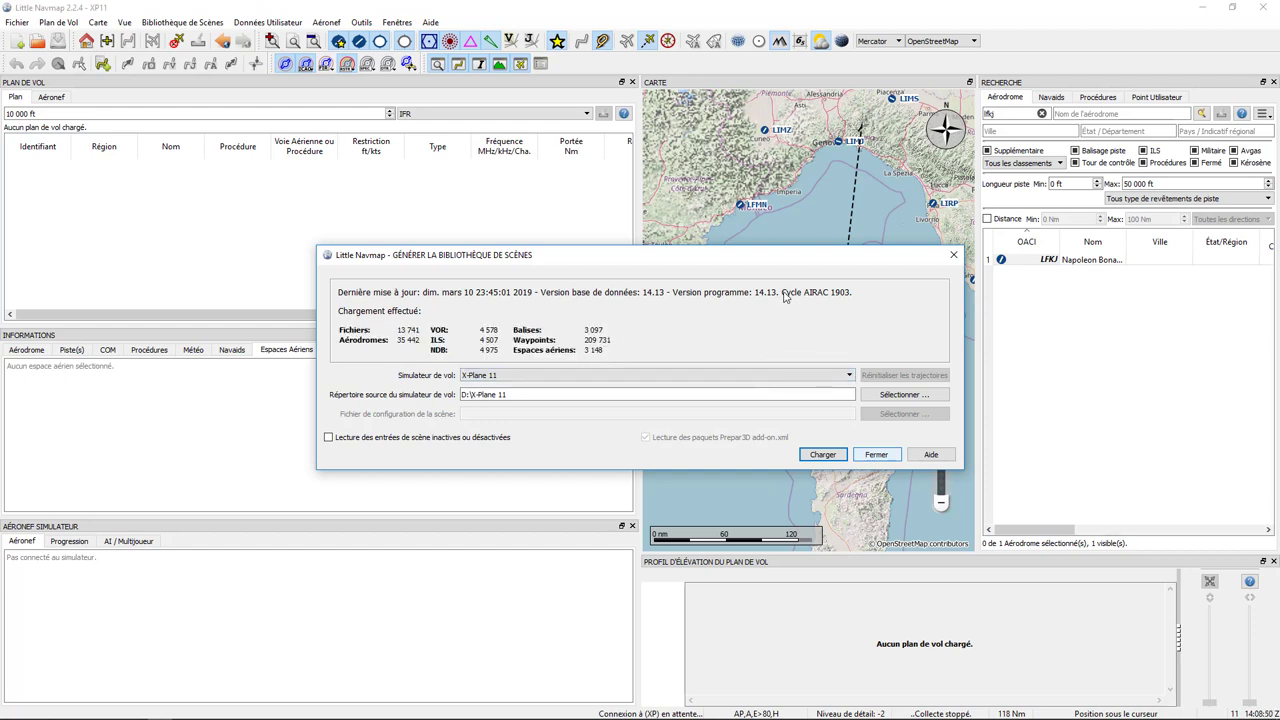
pyautogui.moveTo(782, 292); pyautogui.dragTo(846, 304)
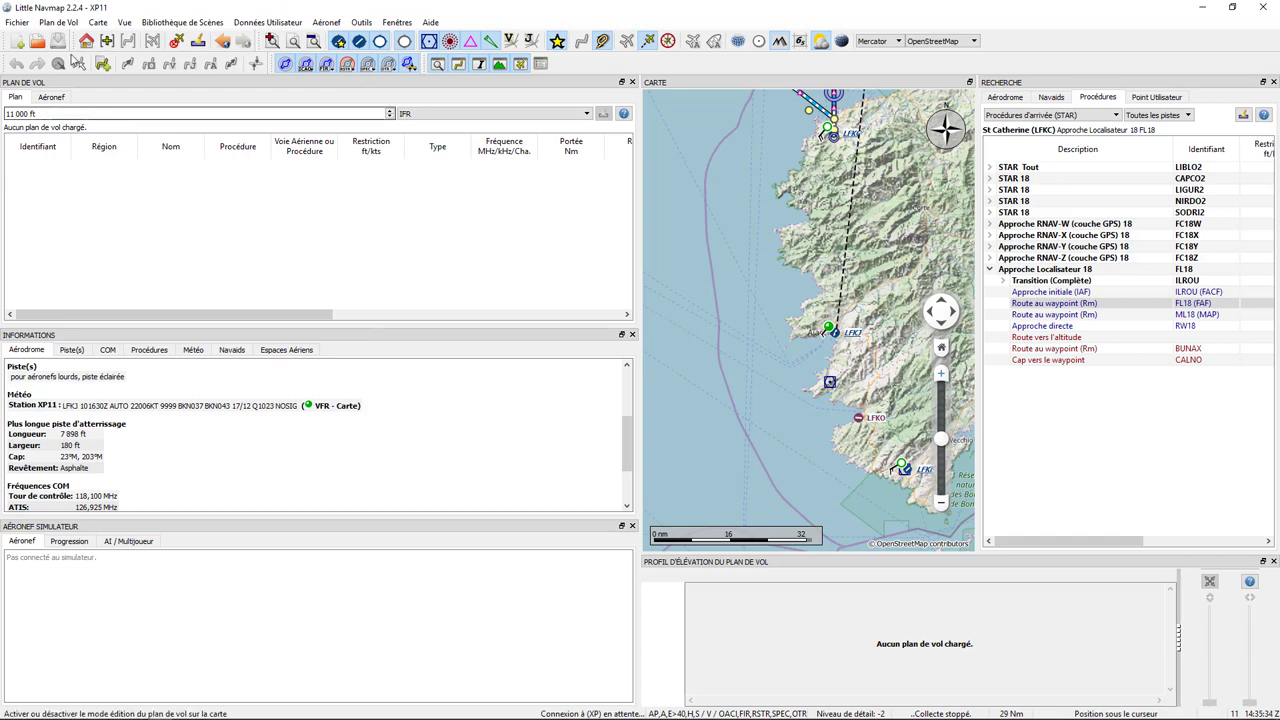
# Create a new flight plan from the route description "LFKJ LFKC" after reading the route
pyautogui.click(58, 22)
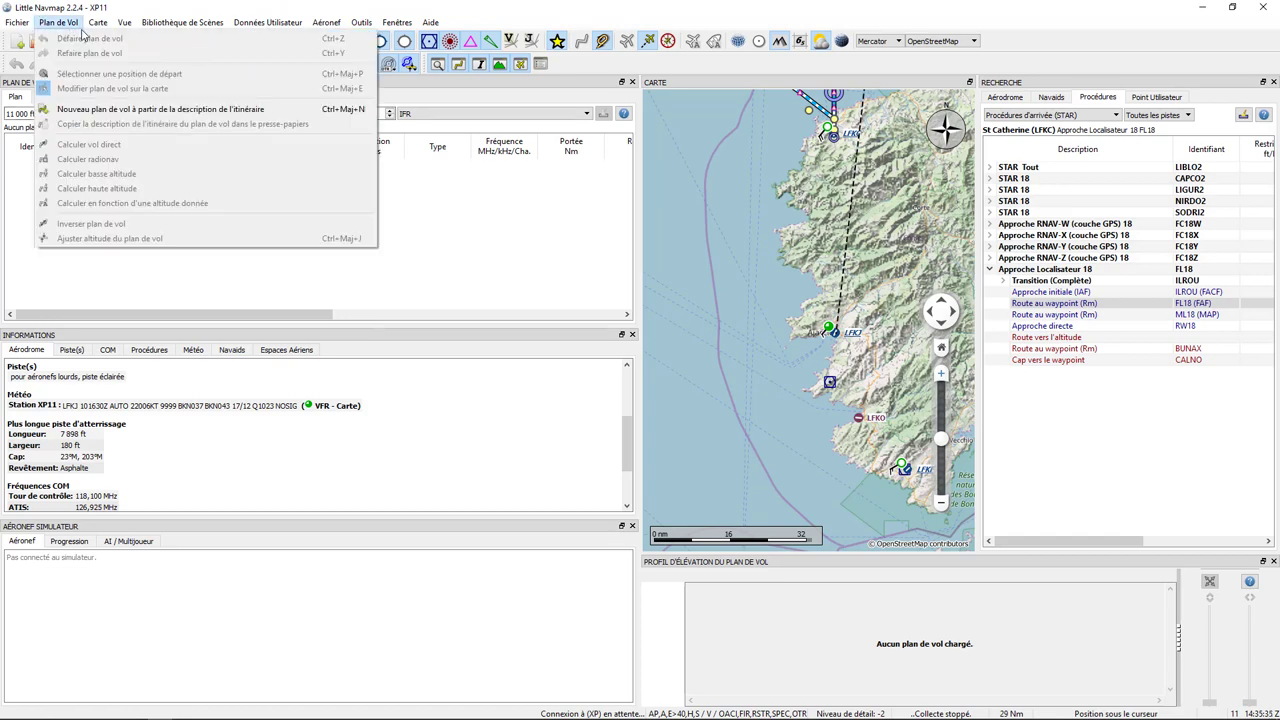
pyautogui.click(100, 109)
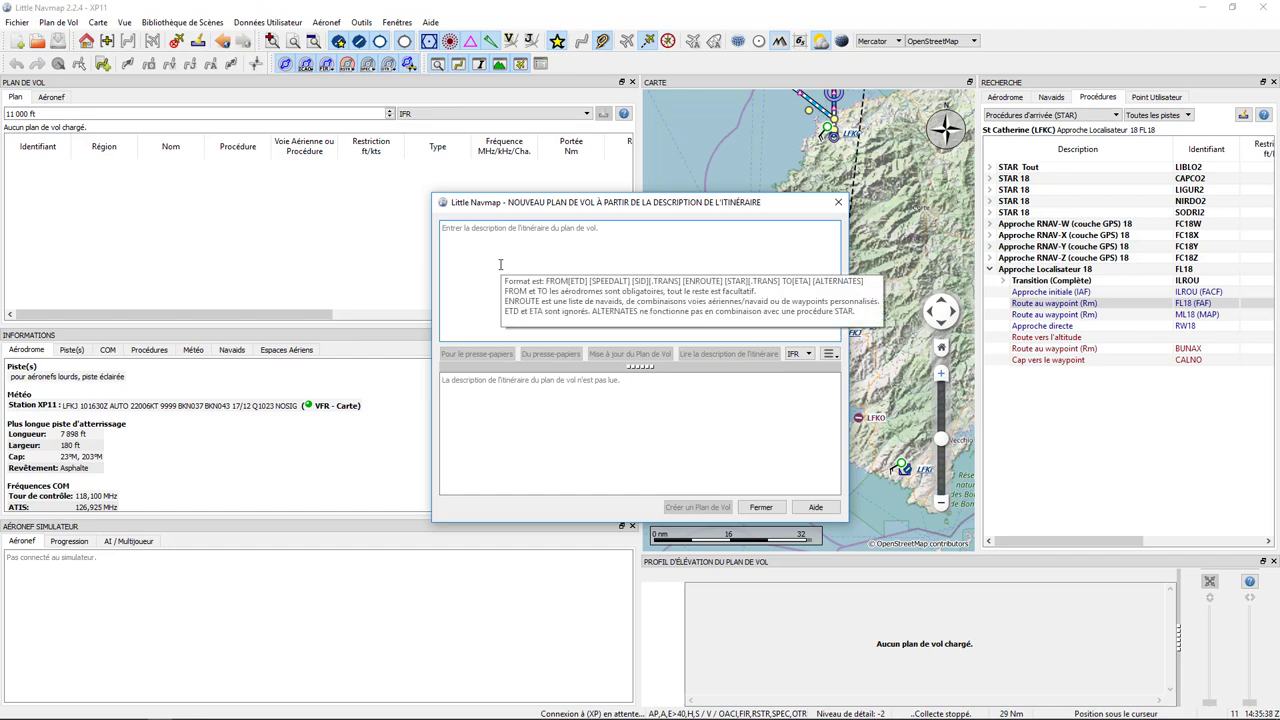
pyautogui.write('LFKJ')
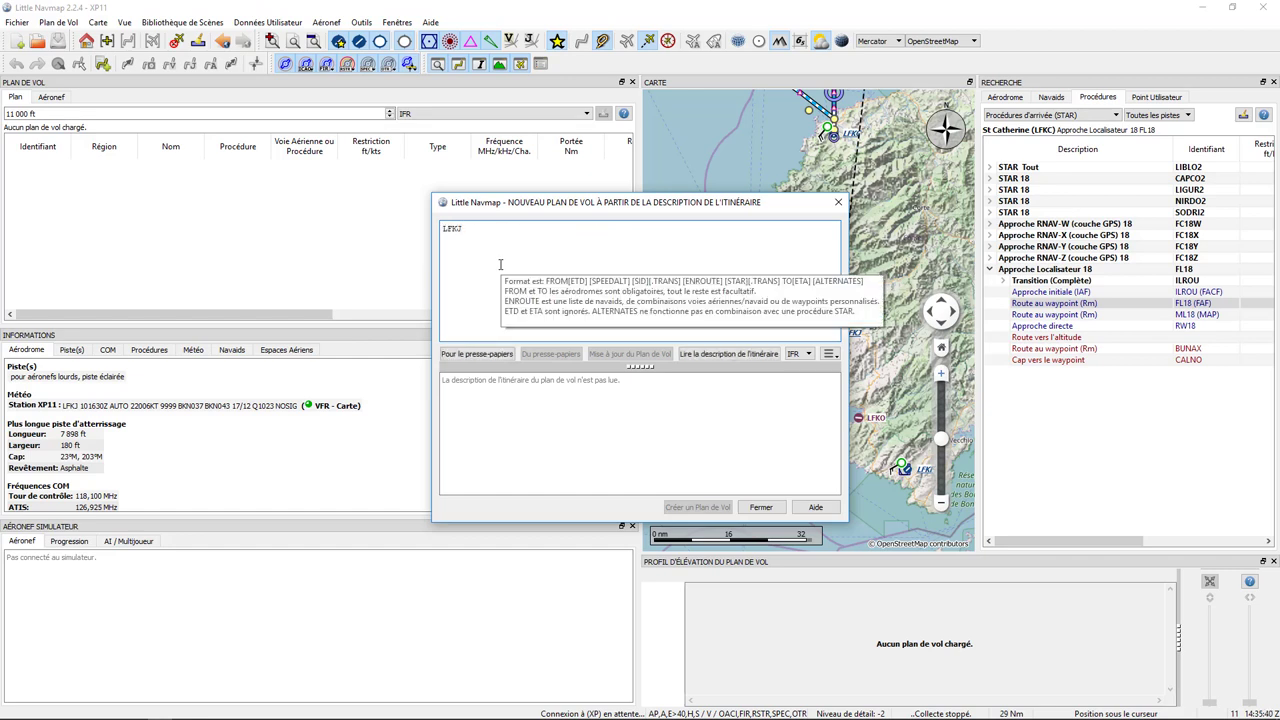
pyautogui.write(' LFKC')
pyautogui.click(720, 358)
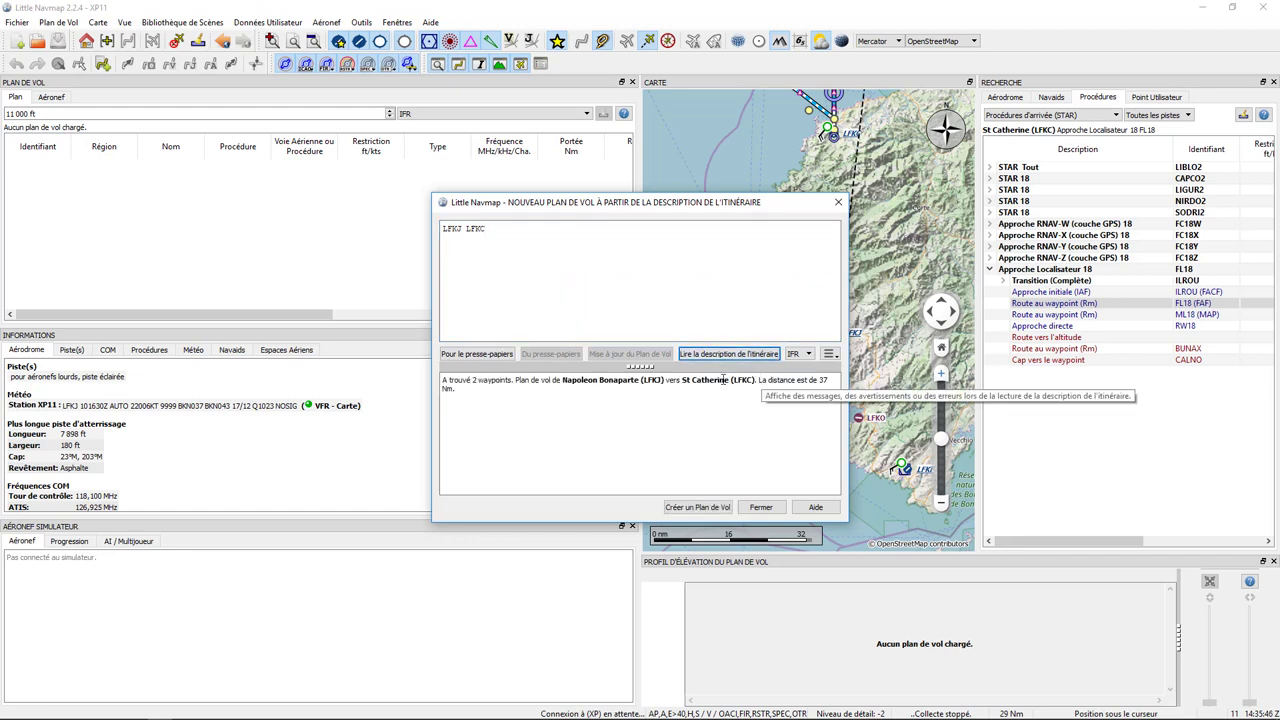
pyautogui.moveTo(764, 380); pyautogui.dragTo(794, 458)
pyautogui.click(698, 507)
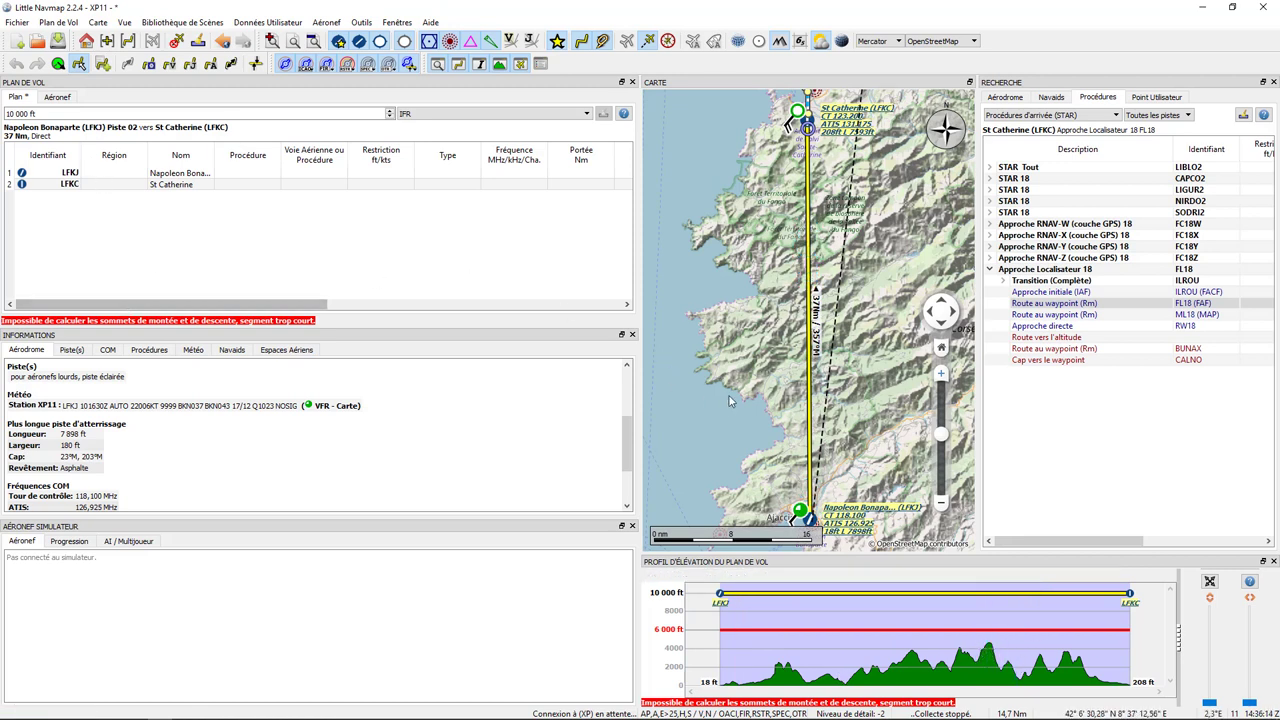
# Display the departure procedures for LFKJ from the flight plan
pyautogui.scroll(-1, 730, 393)
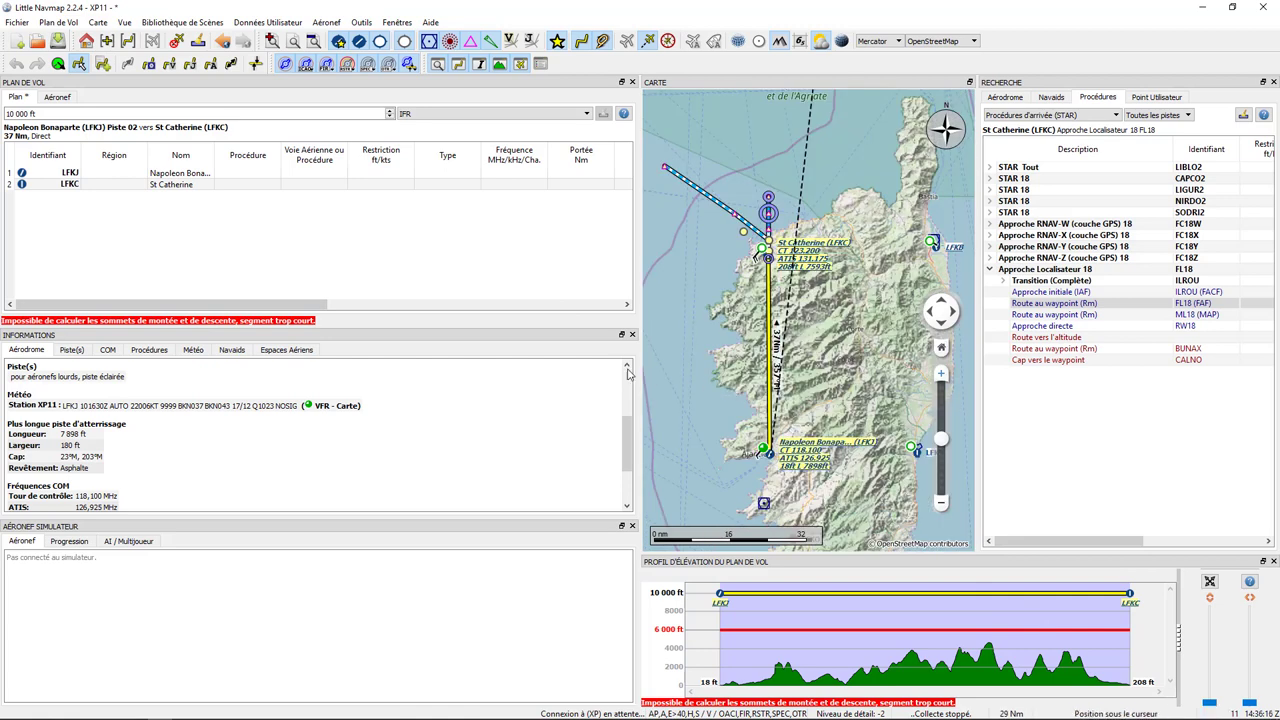
pyautogui.click(66, 173)
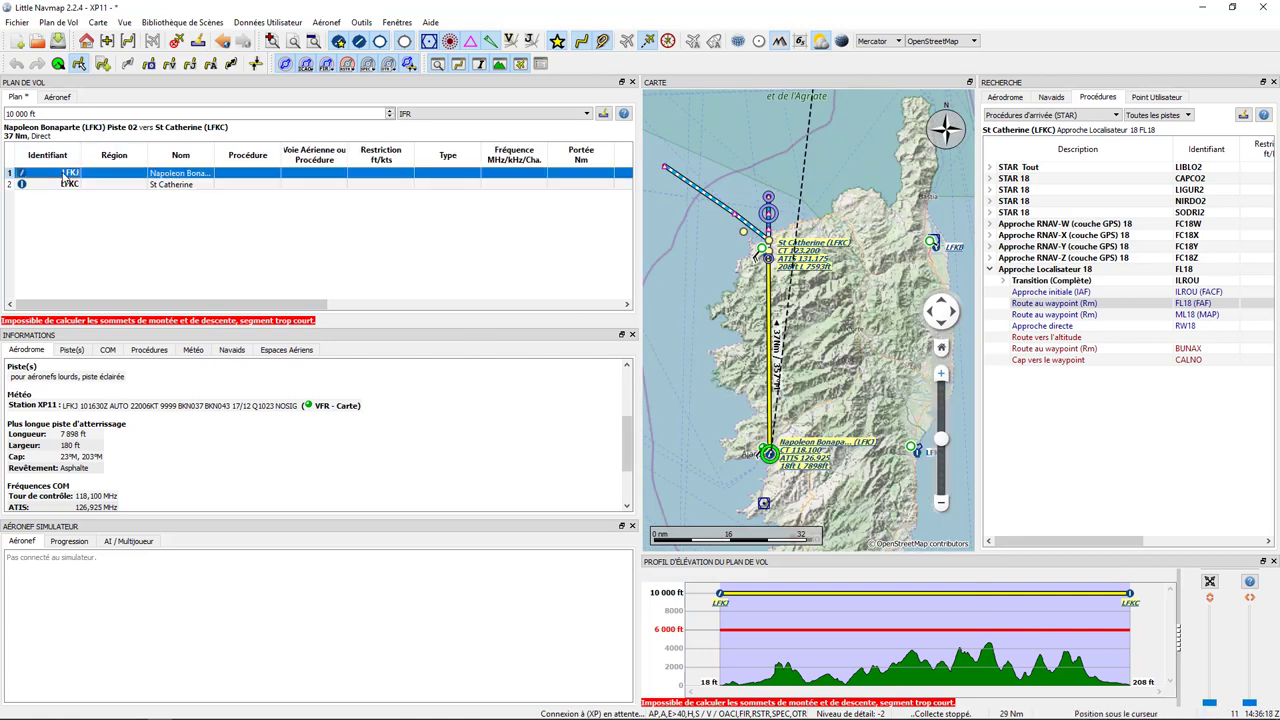
pyautogui.rightClick(66, 174)
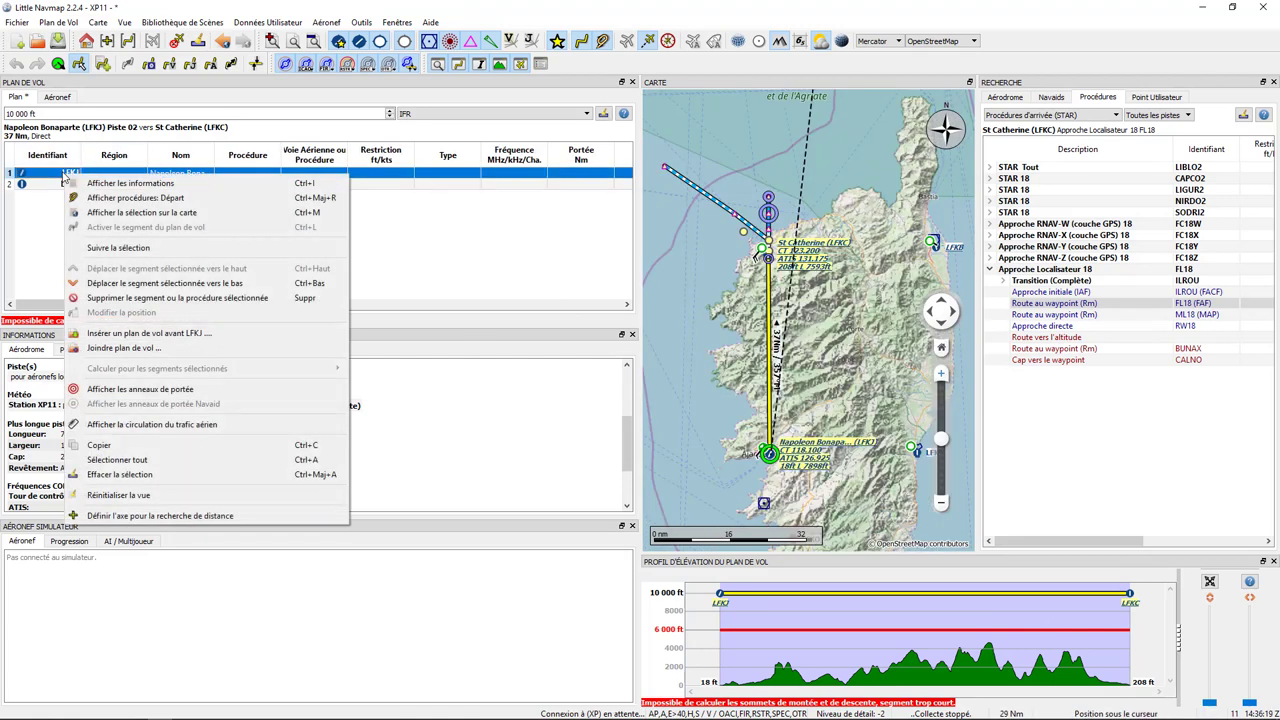
pyautogui.click(135, 198)
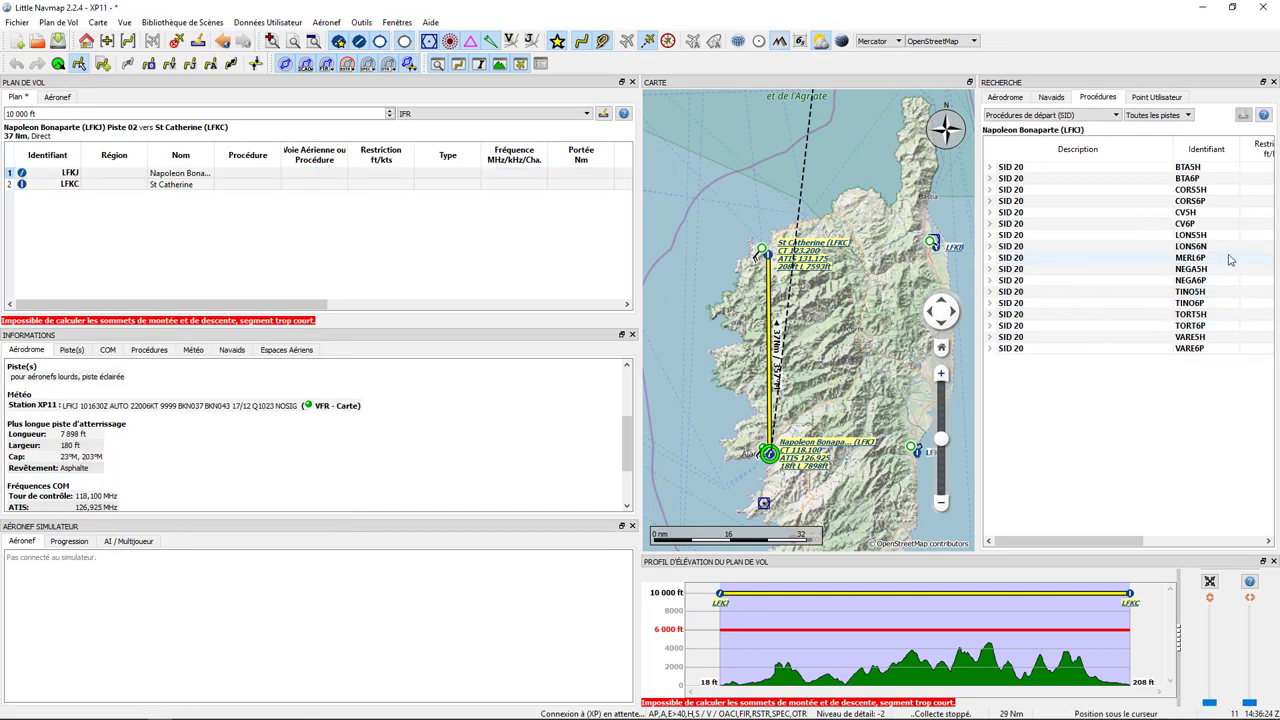
# Compare departures CV5H and CV6P on the map, insert SID 20 CV5H into the flight plan and expand its legs
pyautogui.click(1013, 213)
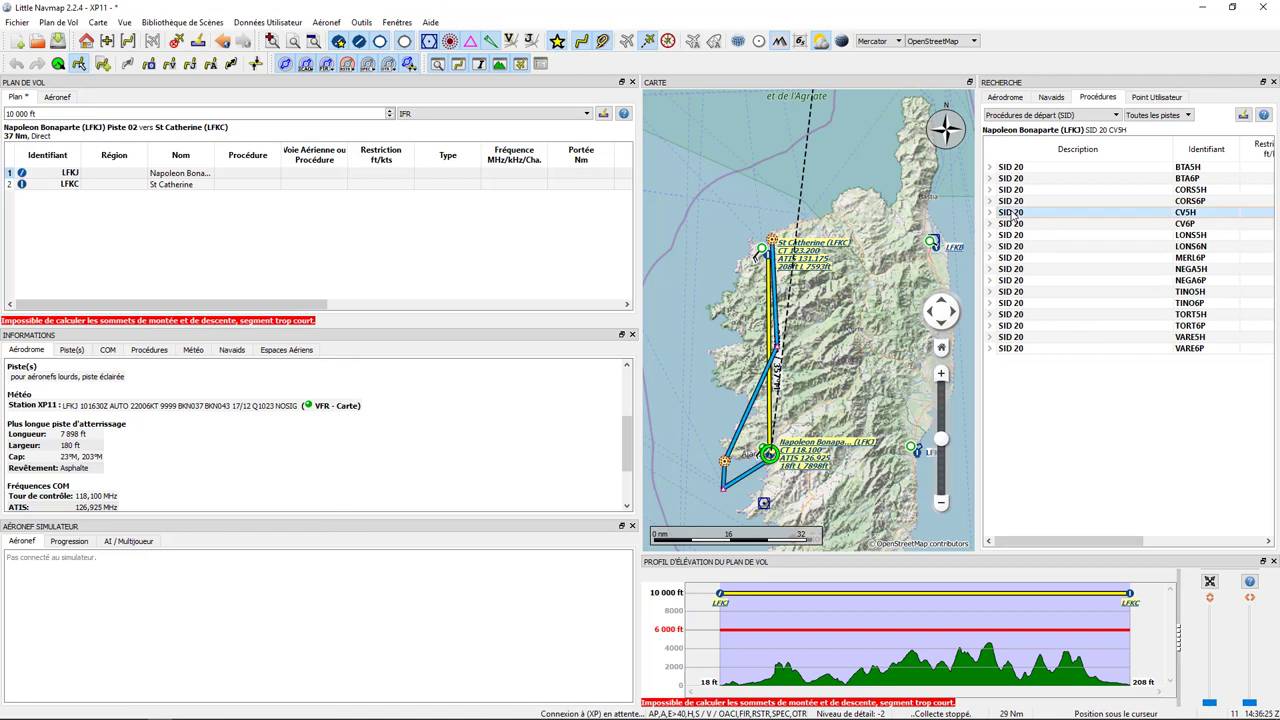
pyautogui.click(1193, 224)
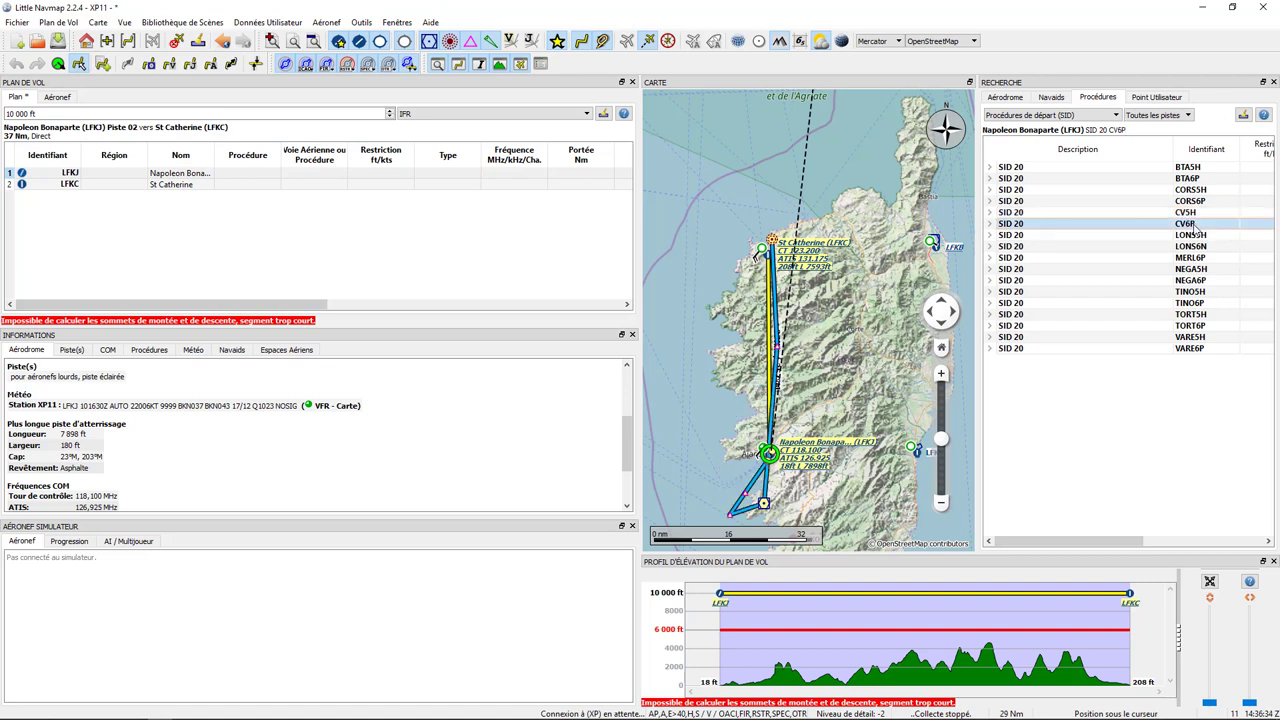
pyautogui.click(1193, 212)
pyautogui.rightClick(1138, 214)
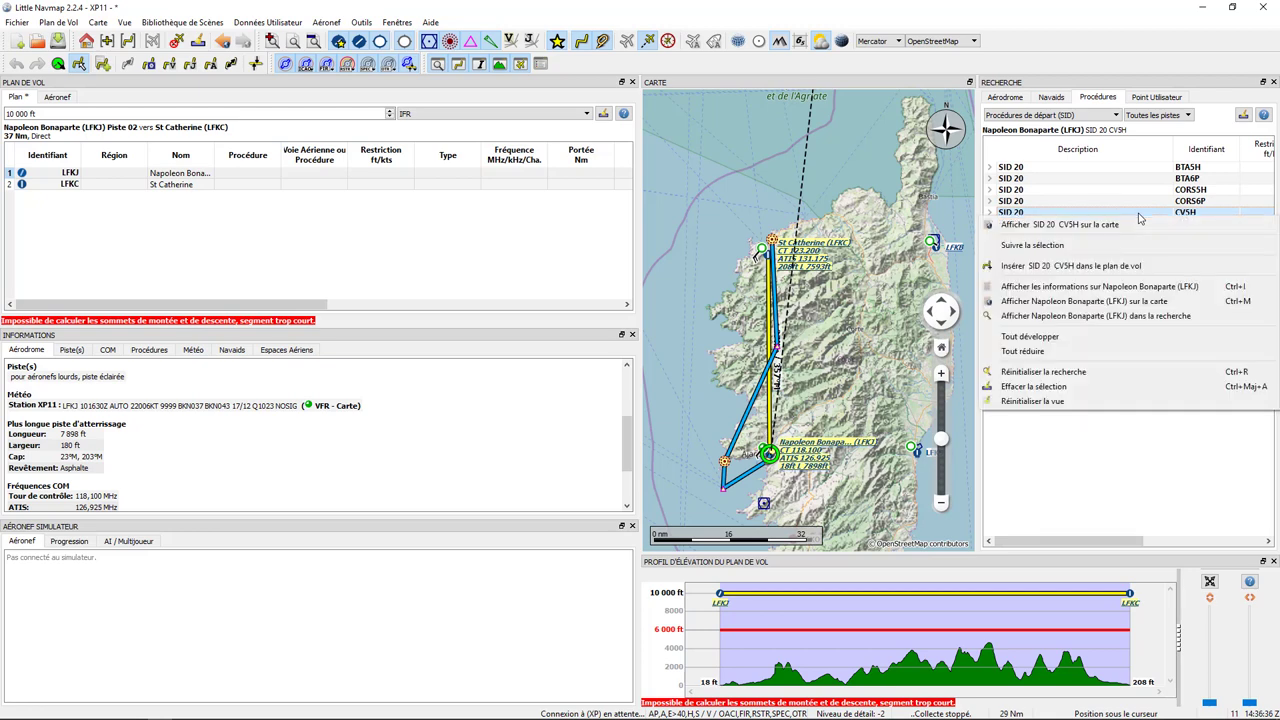
pyautogui.click(1062, 266)
pyautogui.click(989, 212)
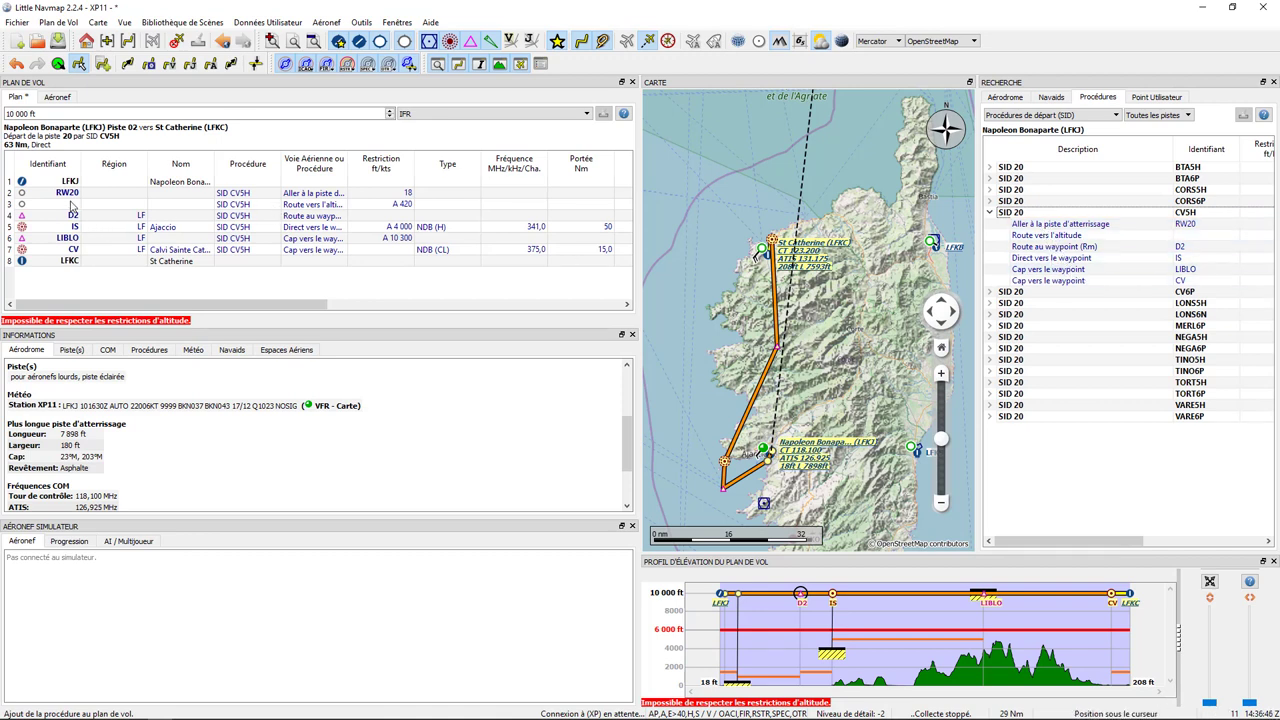
# Display the arrival procedures for LFKC, insert the Approche Localisateur 18 FL18 into the flight plan and expand its legs
pyautogui.click(62, 263)
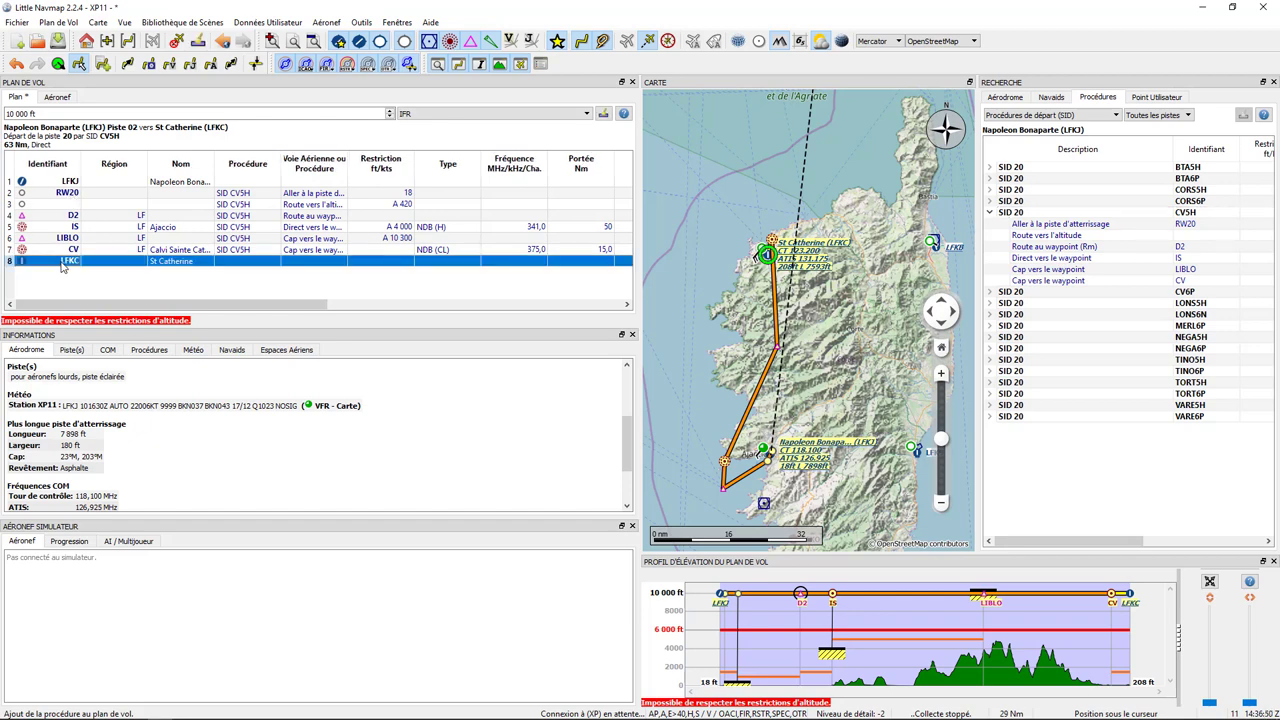
pyautogui.rightClick(62, 265)
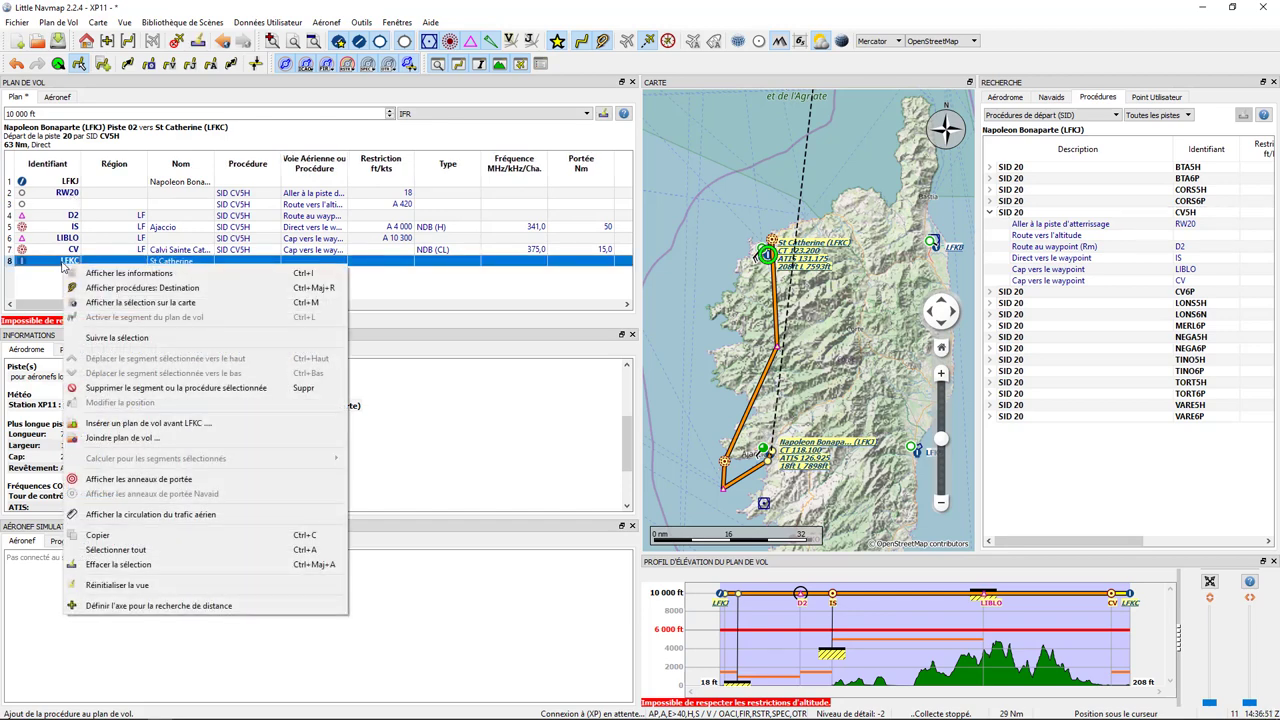
pyautogui.click(170, 290)
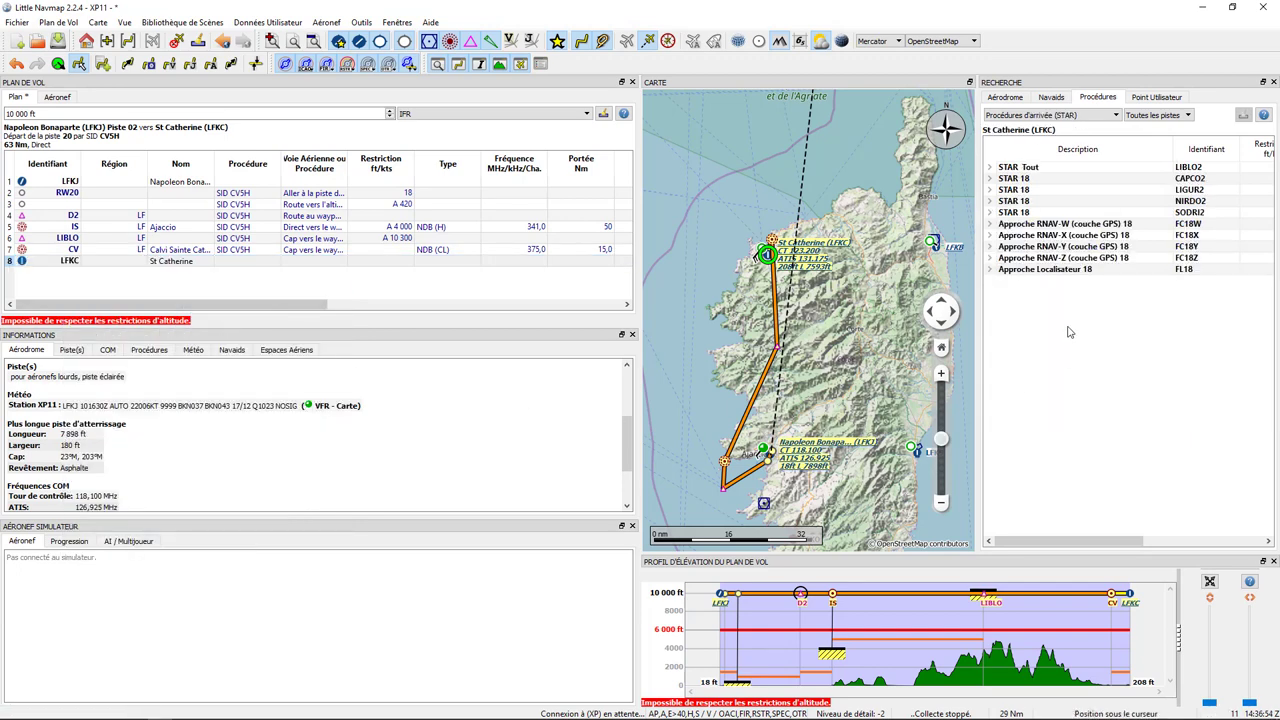
pyautogui.click(1066, 271)
pyautogui.rightClick(1066, 274)
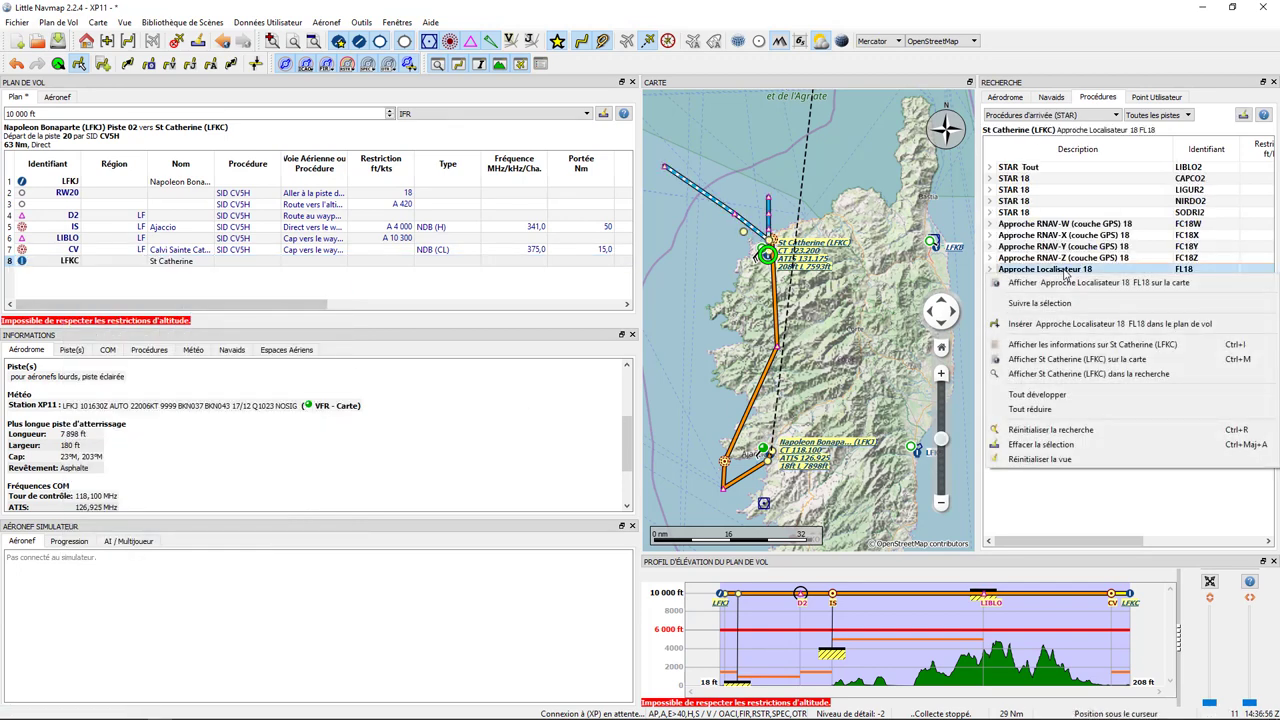
pyautogui.click(1066, 325)
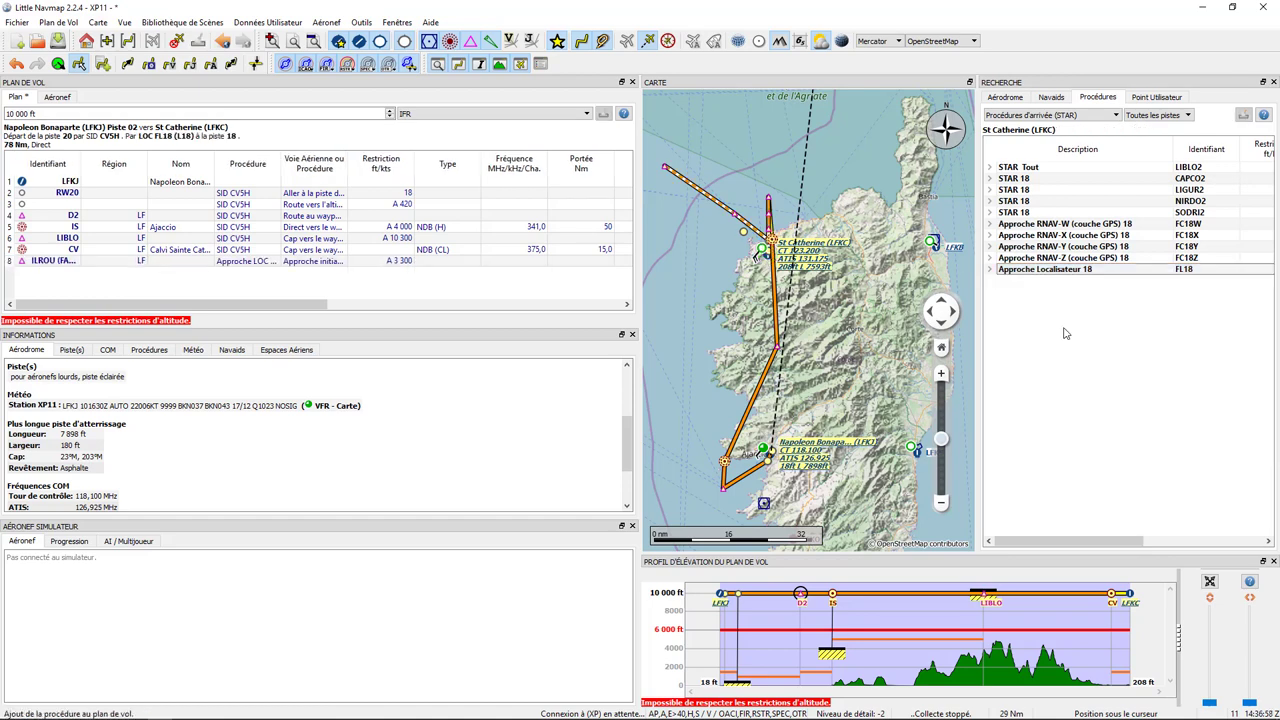
pyautogui.click(990, 269)
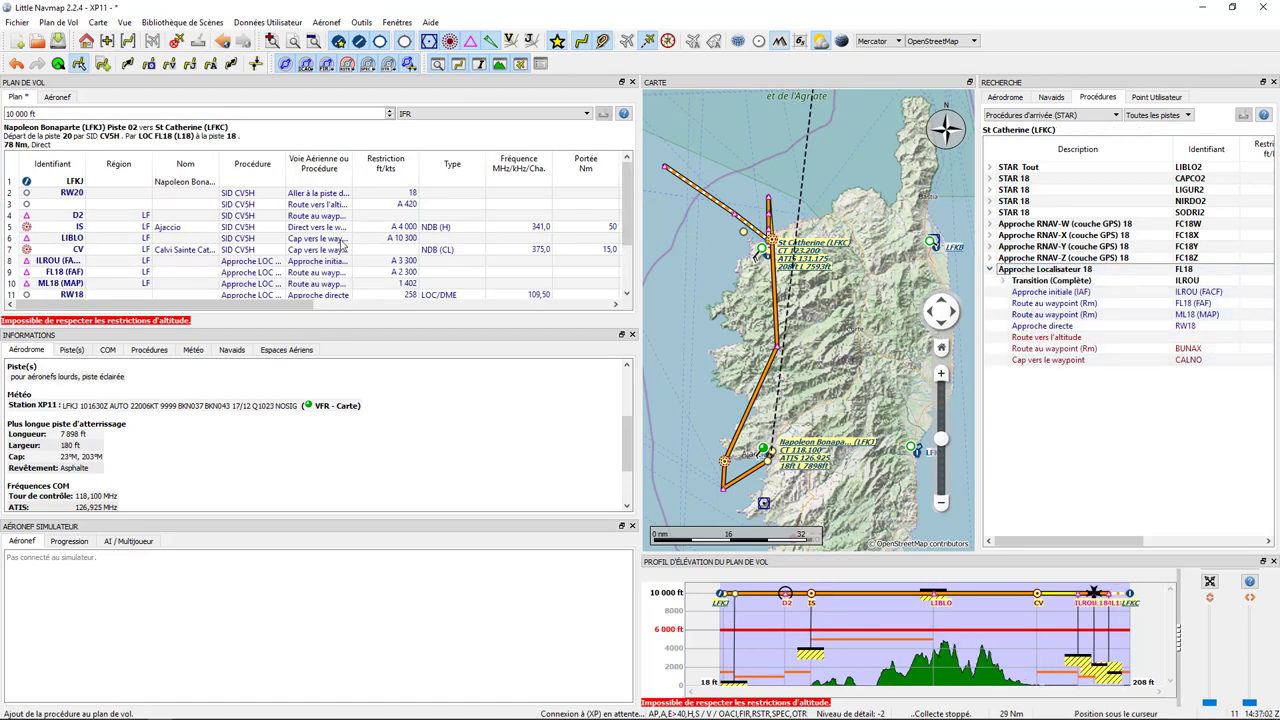
# Check the LIBLO altitude restriction, set the cruise altitude to 11 000 ft and enlarge the elevation profile
pyautogui.scroll(-2, 343, 245)
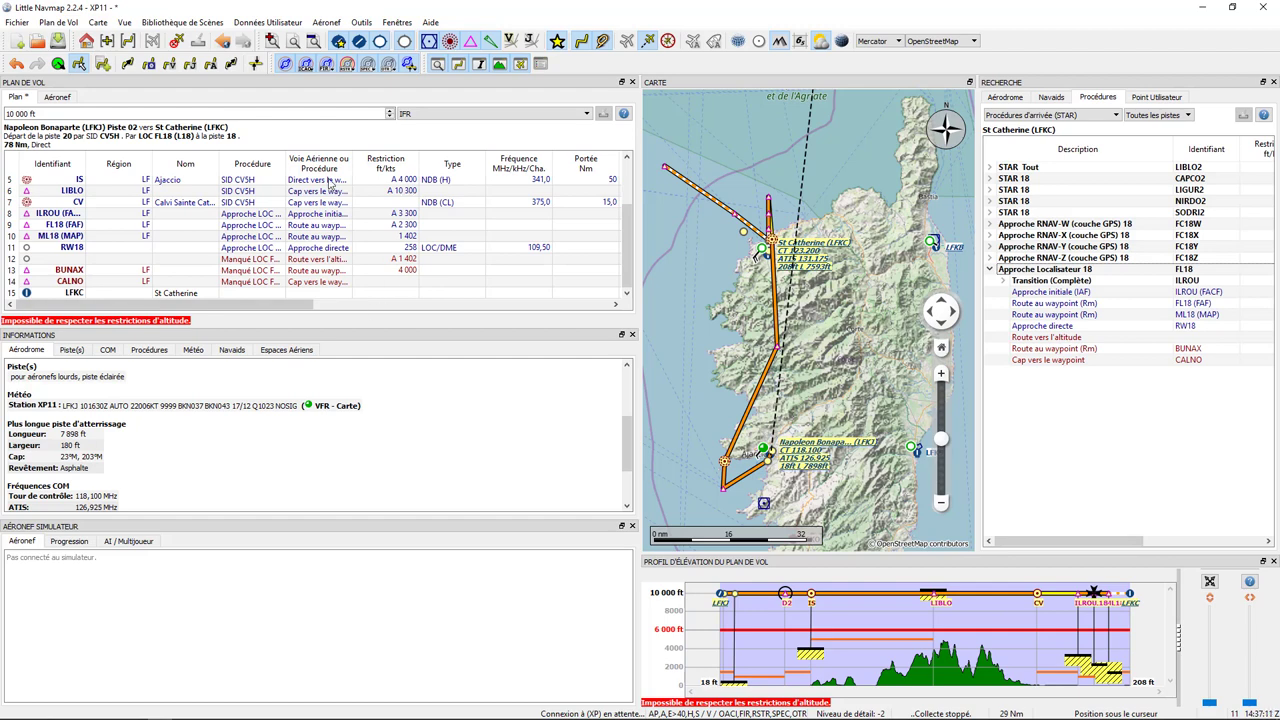
pyautogui.click(396, 193)
pyautogui.click(9, 113)
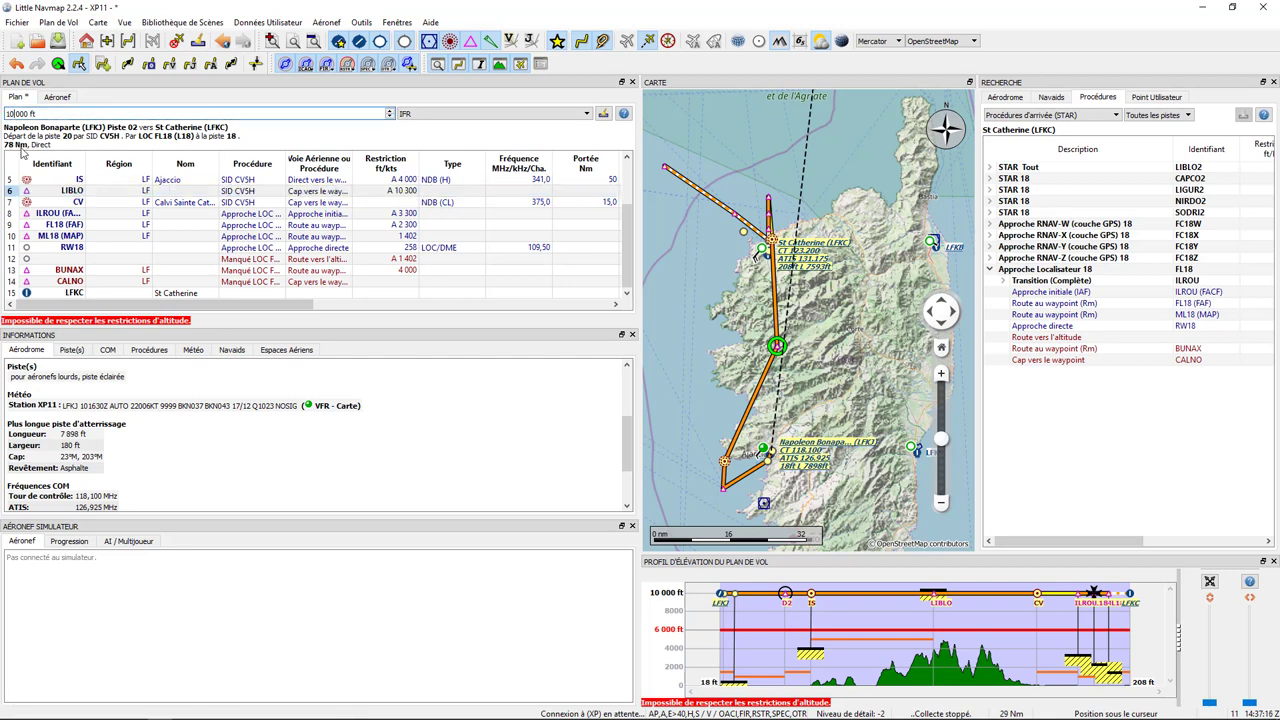
pyautogui.press('Up')
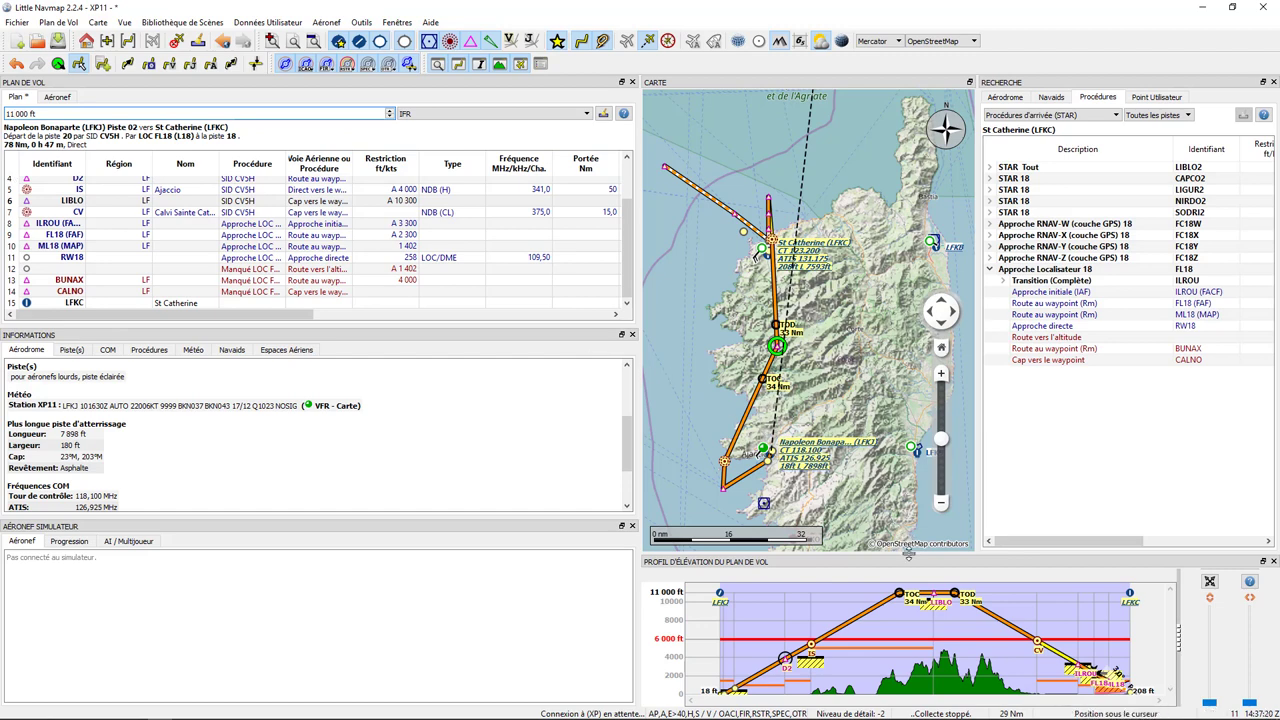
pyautogui.moveTo(908, 555); pyautogui.dragTo(897, 270)
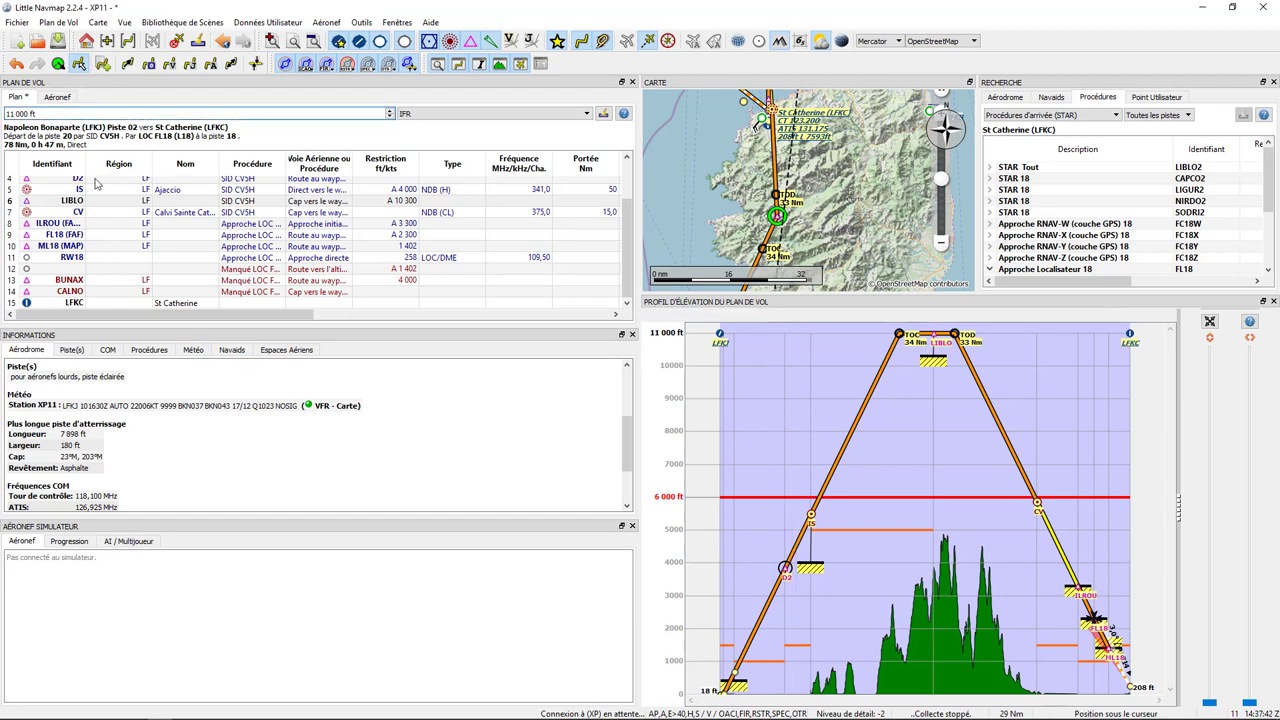
# Set the flight plan's departure position at LFKJ to Piste 20
pyautogui.scroll(2, 72, 260)
pyautogui.click(64, 183)
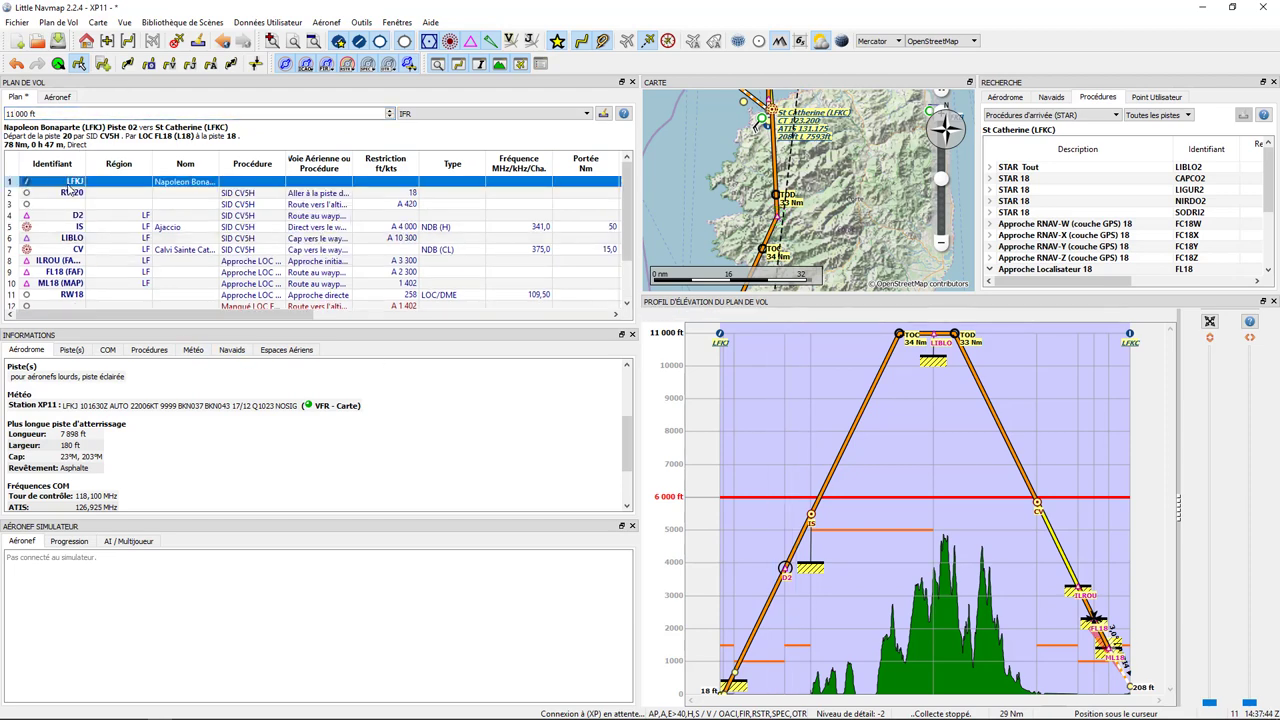
pyautogui.click(58, 65)
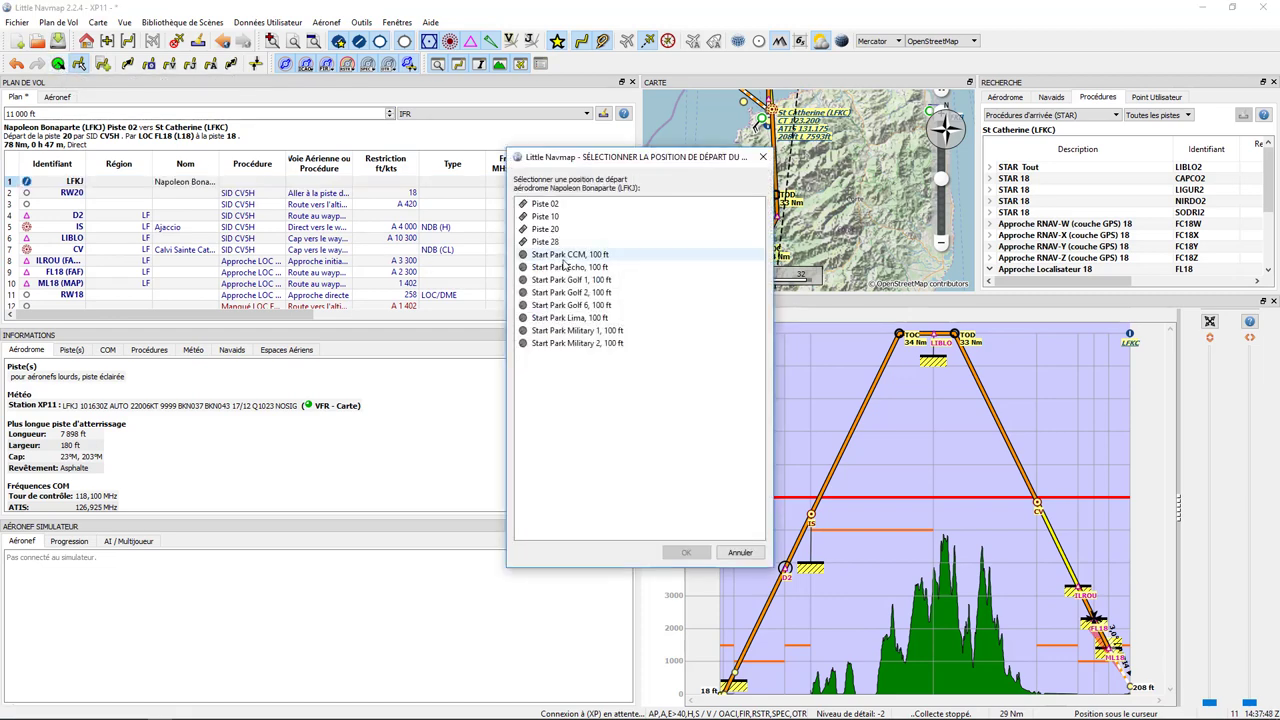
pyautogui.click(686, 552)
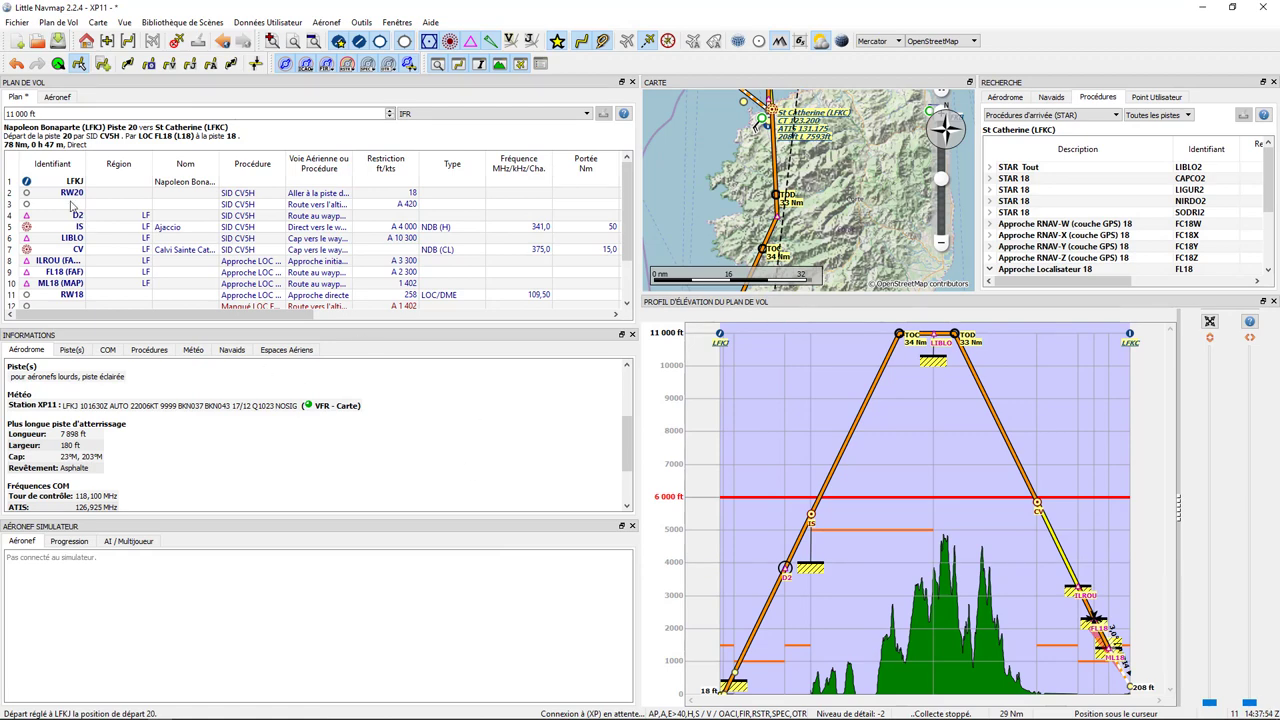
# Display the airport information for LFKJ from the flight plan
pyautogui.scroll(-1, 198, 237)
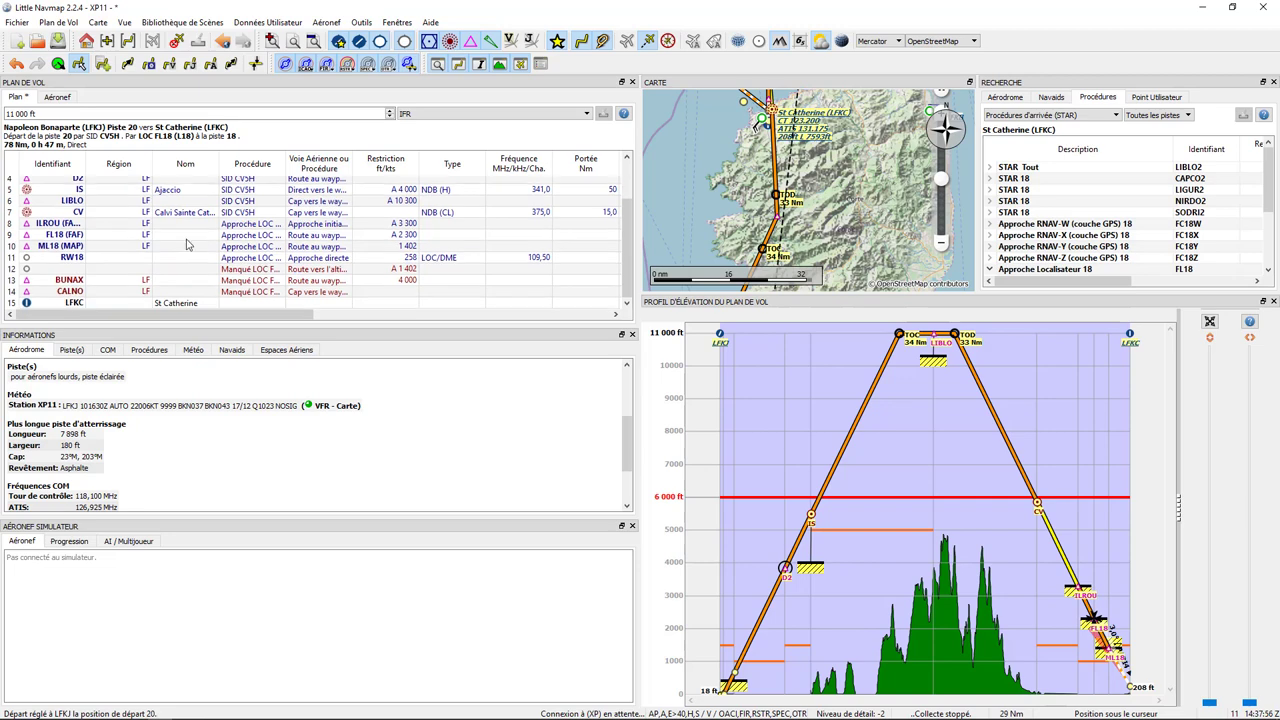
pyautogui.click(72, 304)
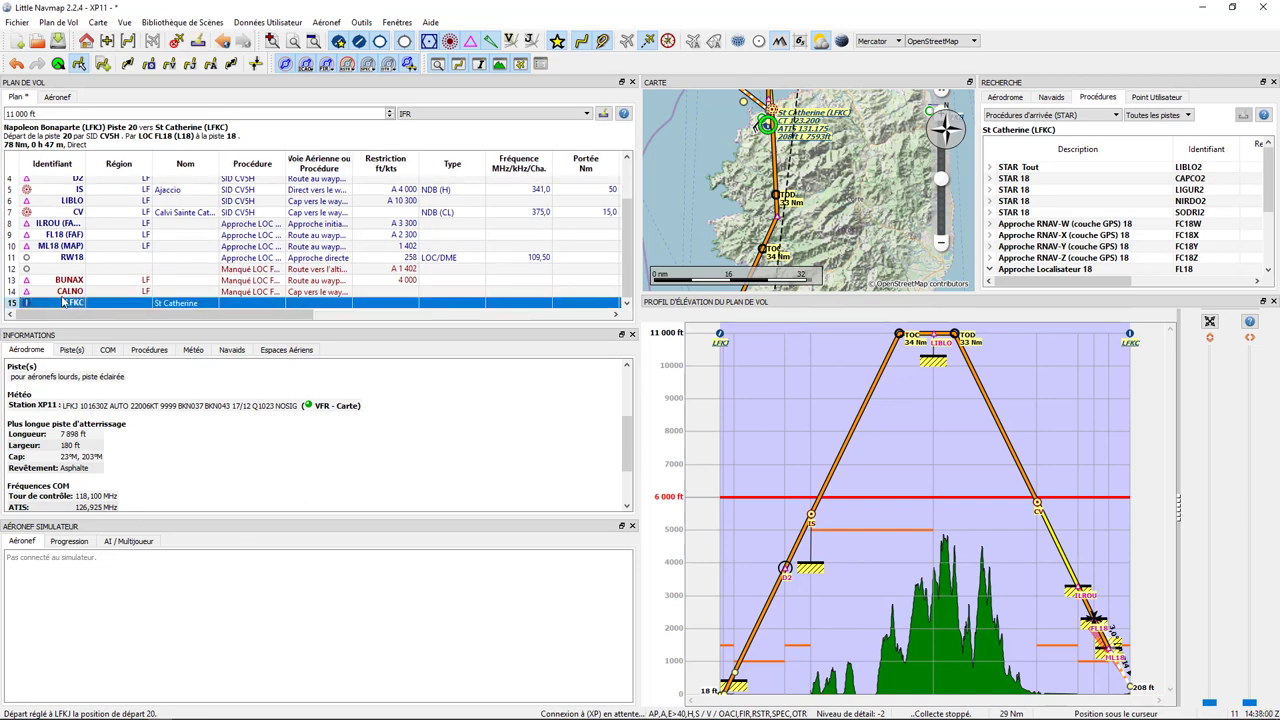
pyautogui.scroll(1, 57, 240)
pyautogui.click(72, 182)
pyautogui.rightClick(72, 182)
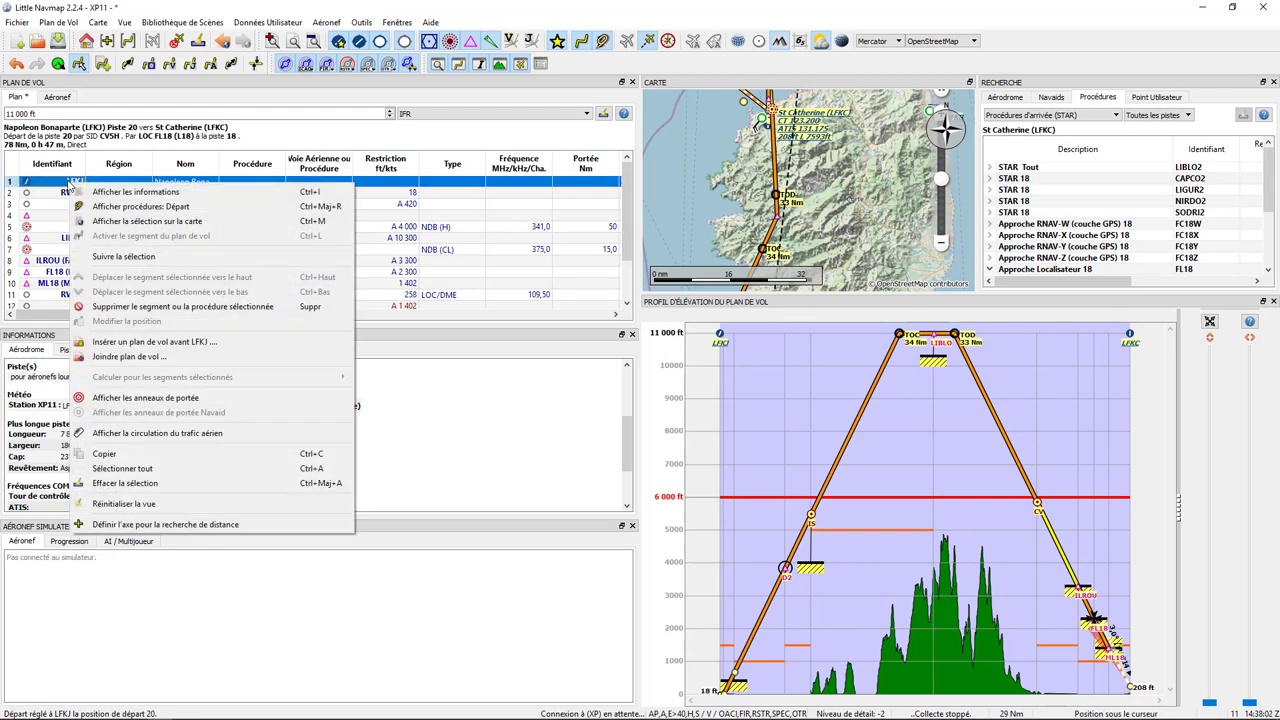
pyautogui.click(154, 193)
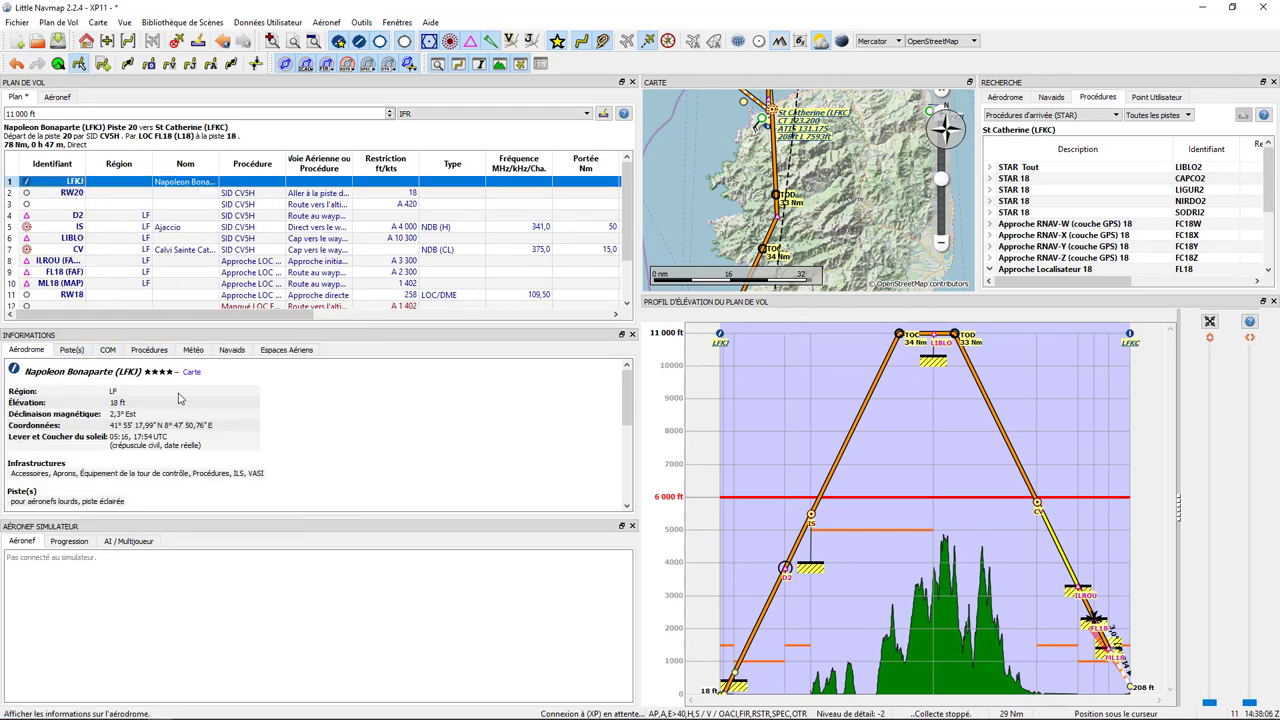
# Examine the runway, COM, procedure, weather, navaid and airspace information for LFKJ
pyautogui.click(71, 350)
pyautogui.scroll(-3, 197, 438)
pyautogui.scroll(3, 197, 438)
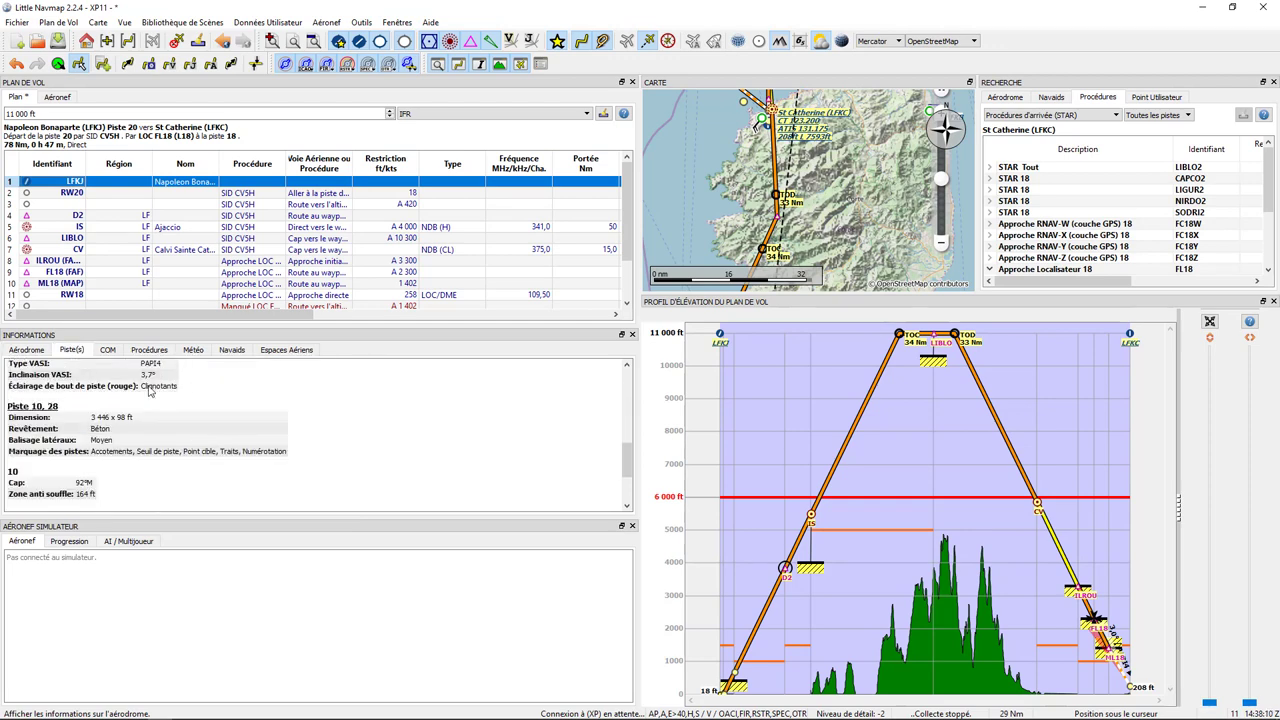
pyautogui.click(108, 350)
pyautogui.click(149, 350)
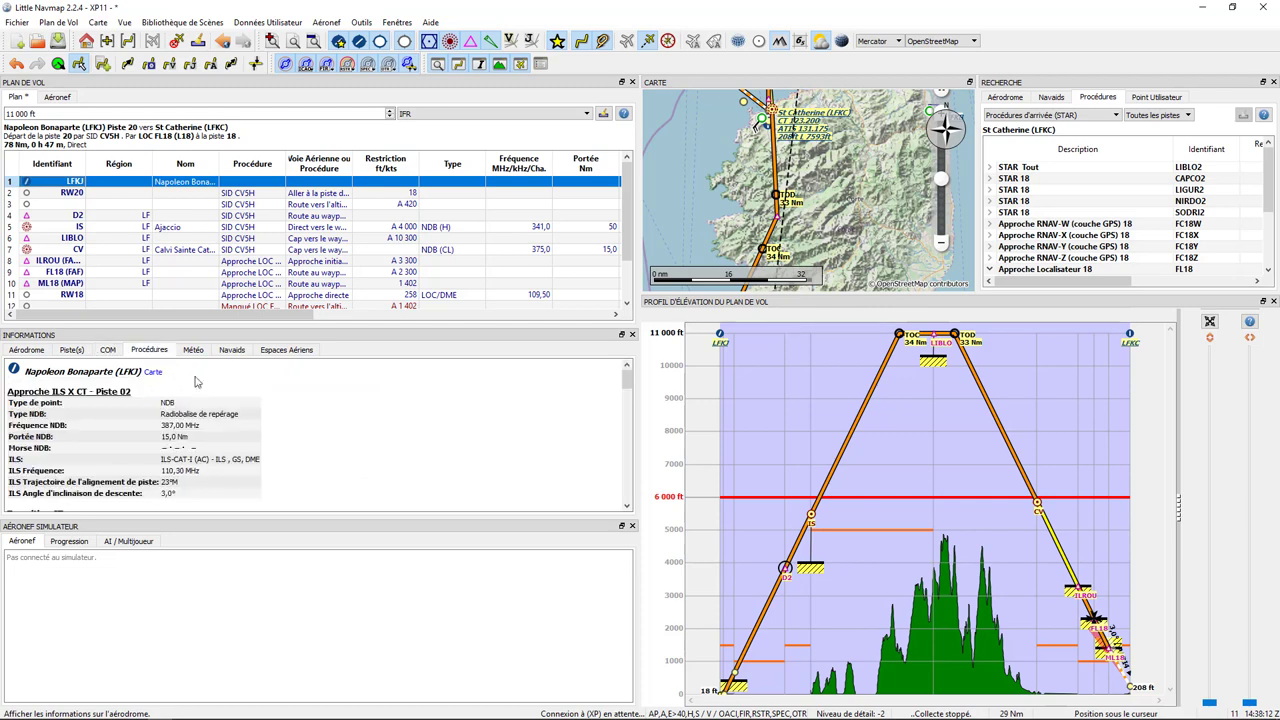
pyautogui.scroll(-6, 240, 398)
pyautogui.scroll(-8, 240, 398)
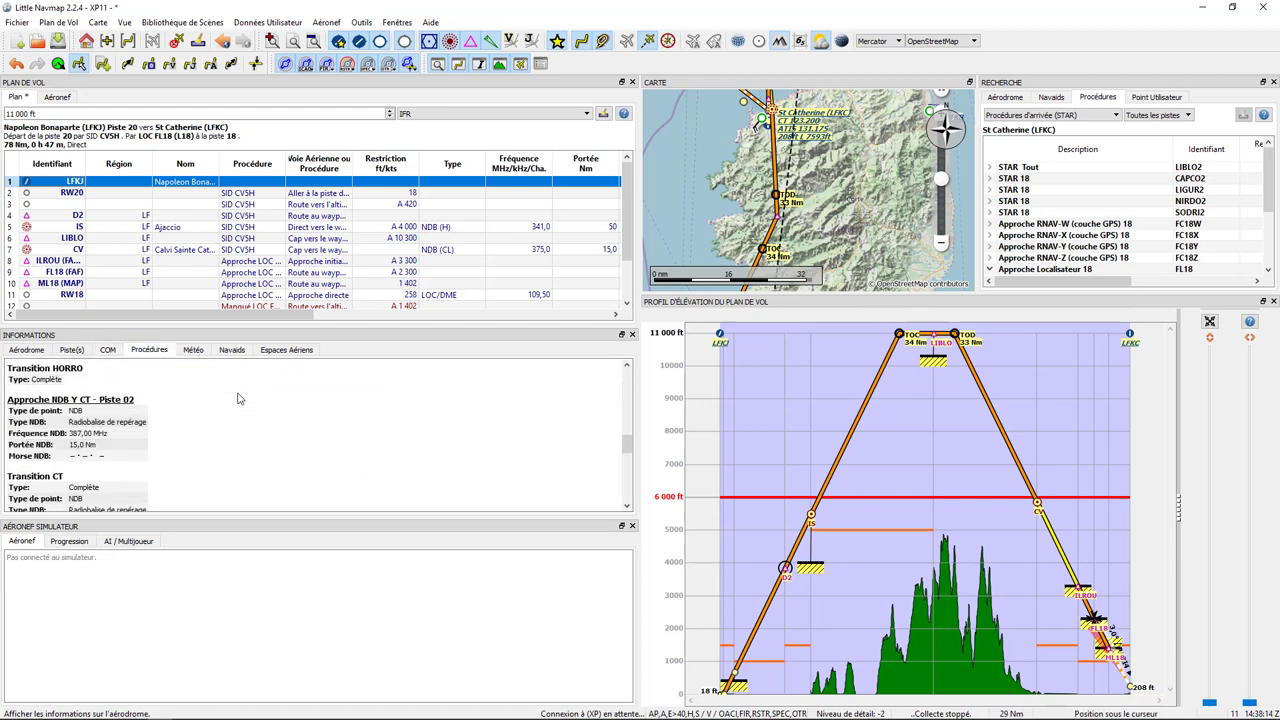
pyautogui.click(193, 351)
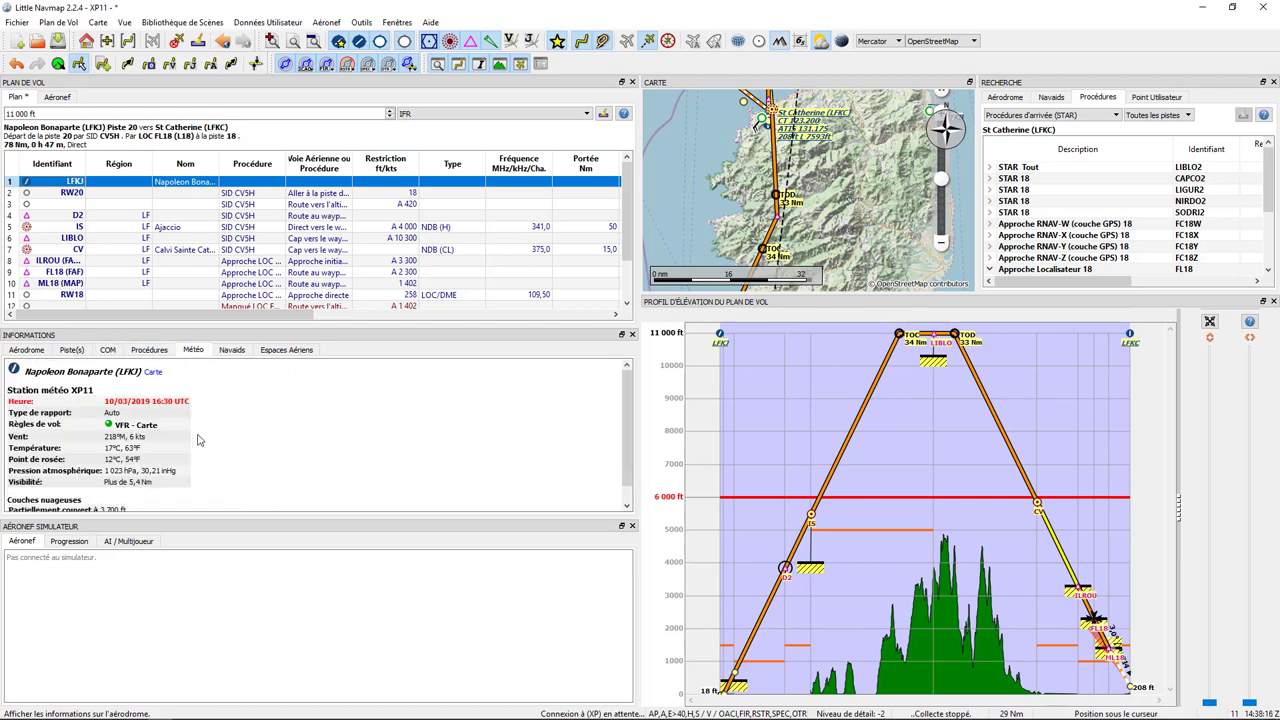
pyautogui.click(231, 351)
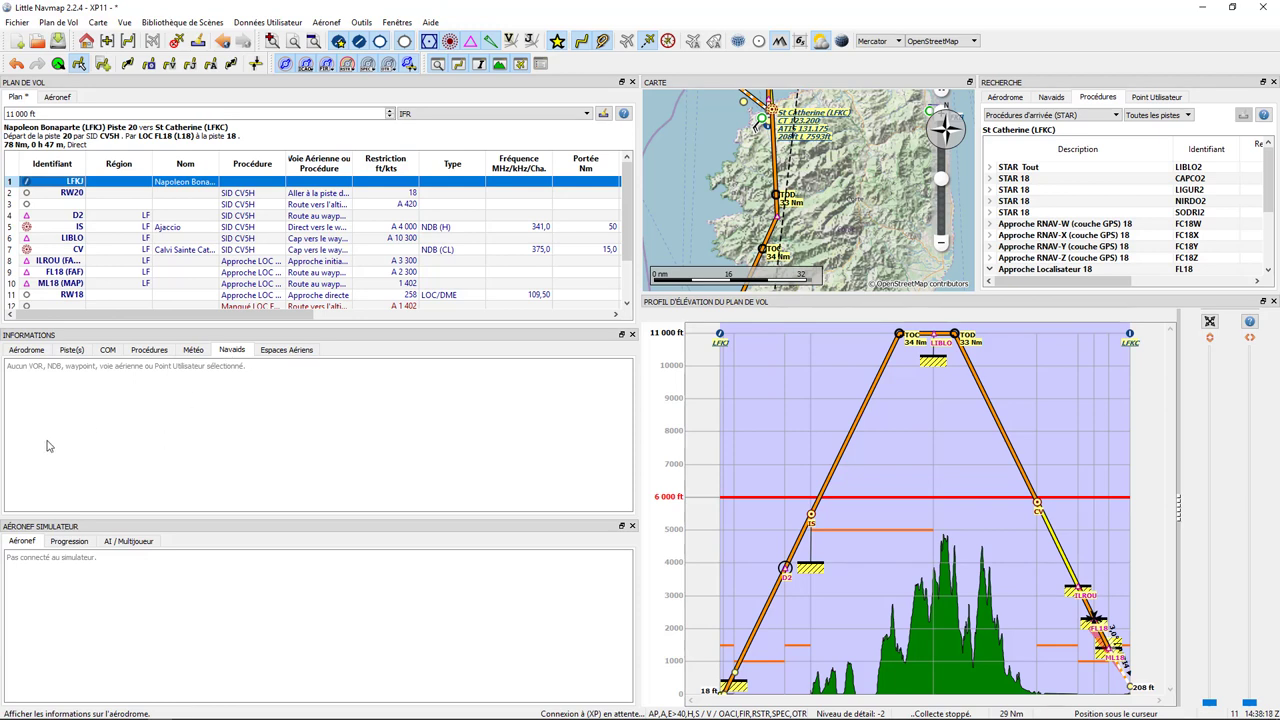
pyautogui.click(306, 352)
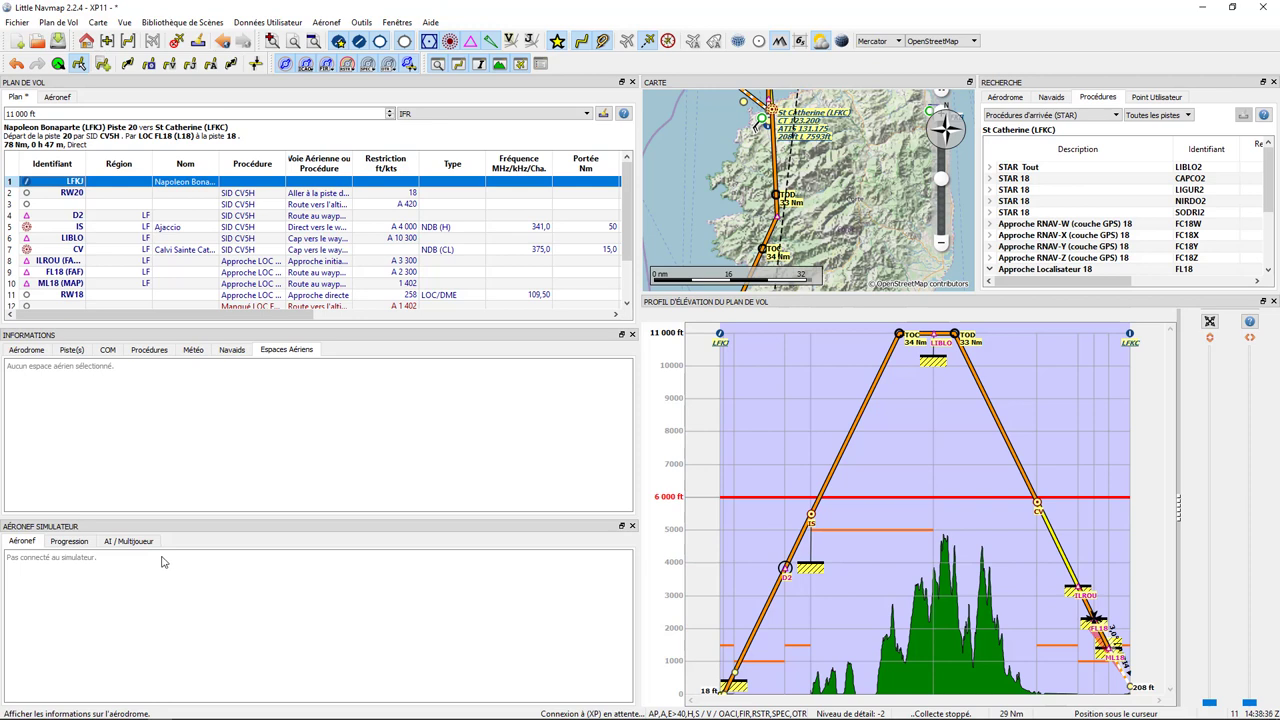
# Close the simulator aircraft window, review the LFKJ airport overview and close the information window
pyautogui.click(632, 525)
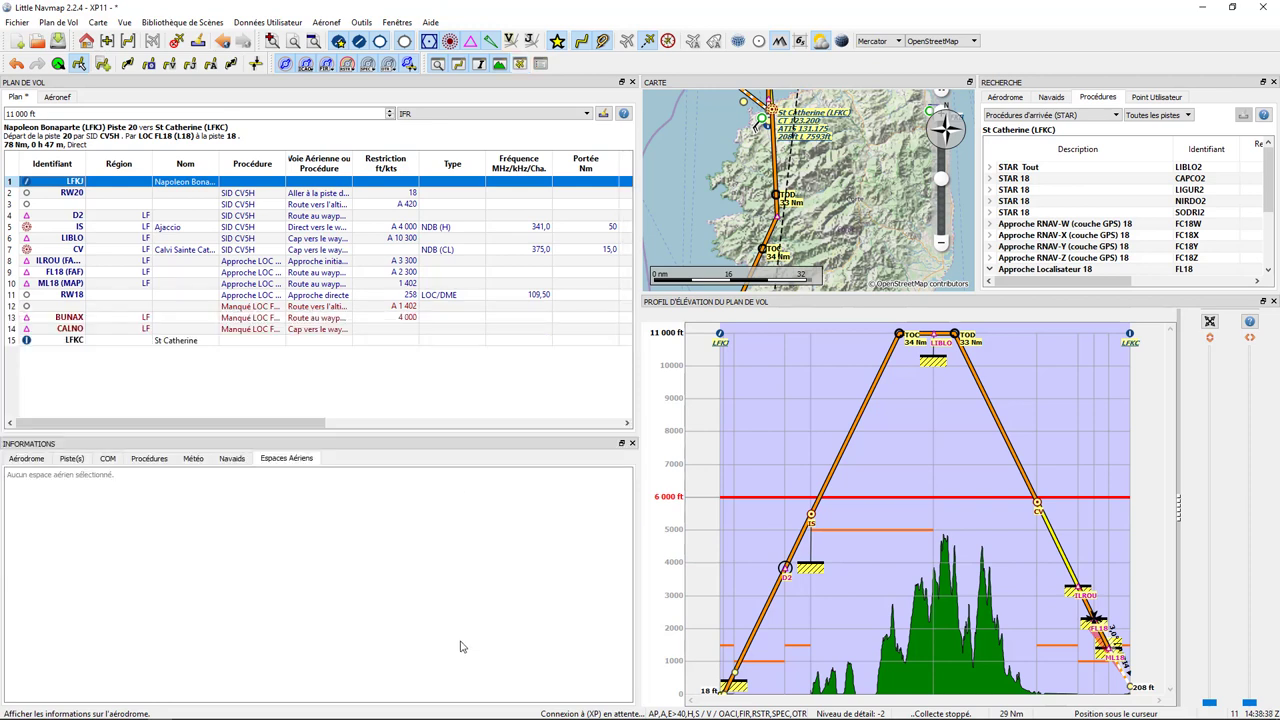
pyautogui.click(34, 462)
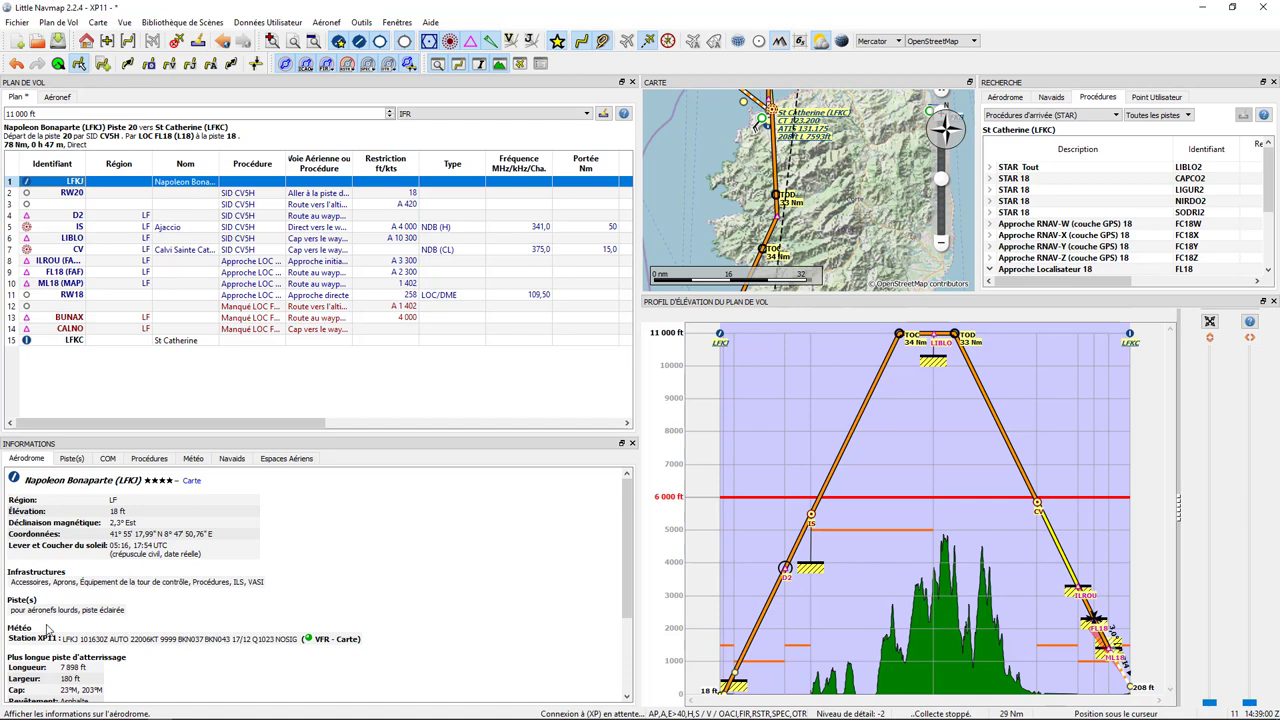
pyautogui.click(632, 443)
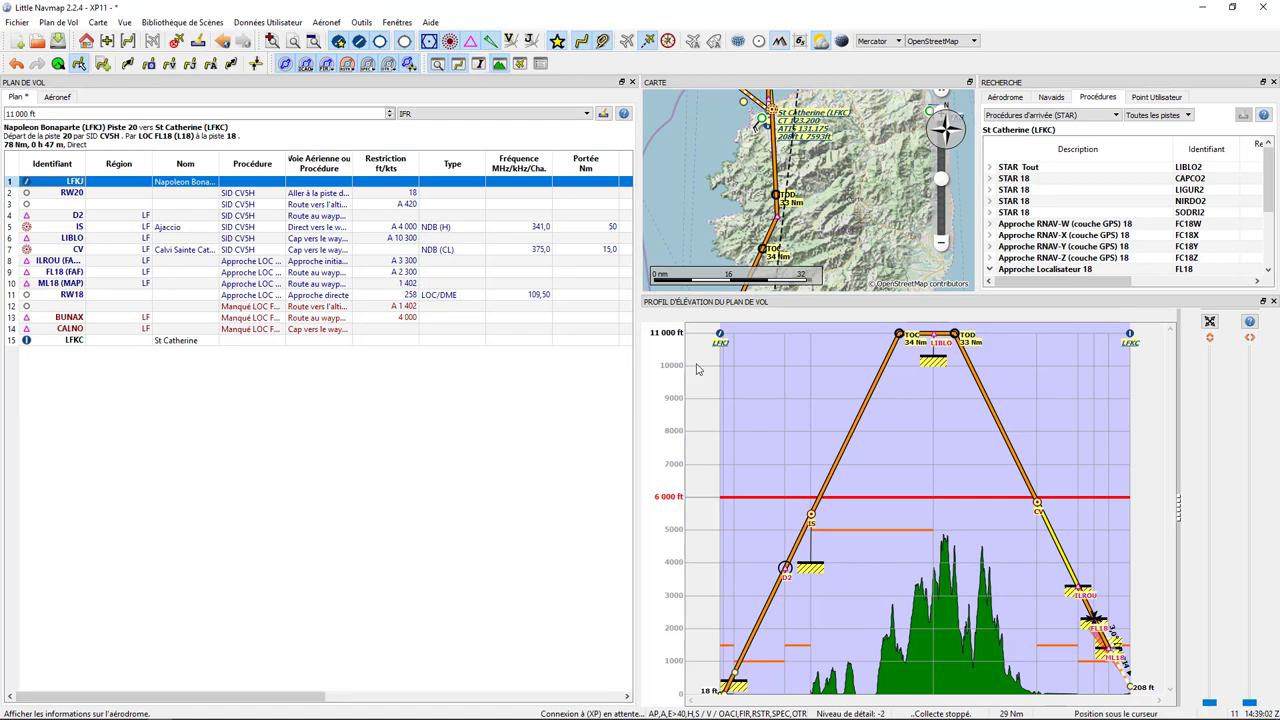
# Rearrange the windows with the map above the elevation profile and the search window enlarged below the flight plan
pyautogui.moveTo(766, 86); pyautogui.dragTo(290, 600)
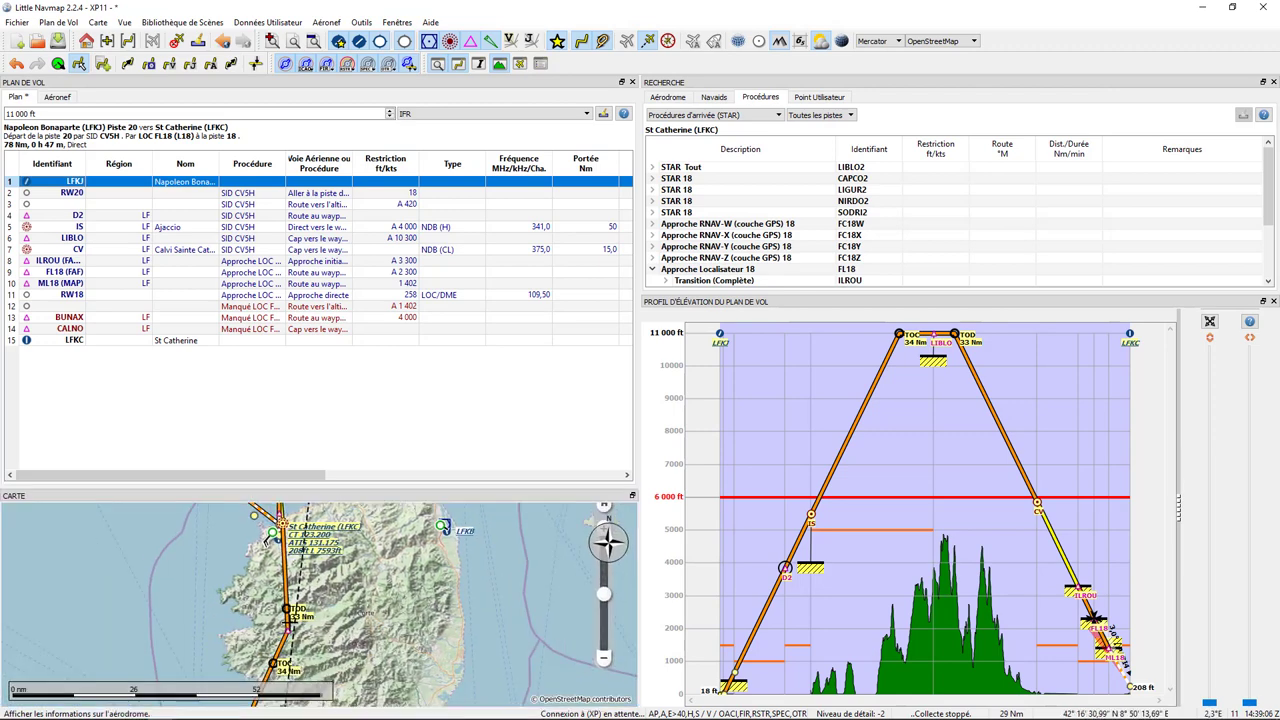
pyautogui.moveTo(305, 487); pyautogui.dragTo(305, 437)
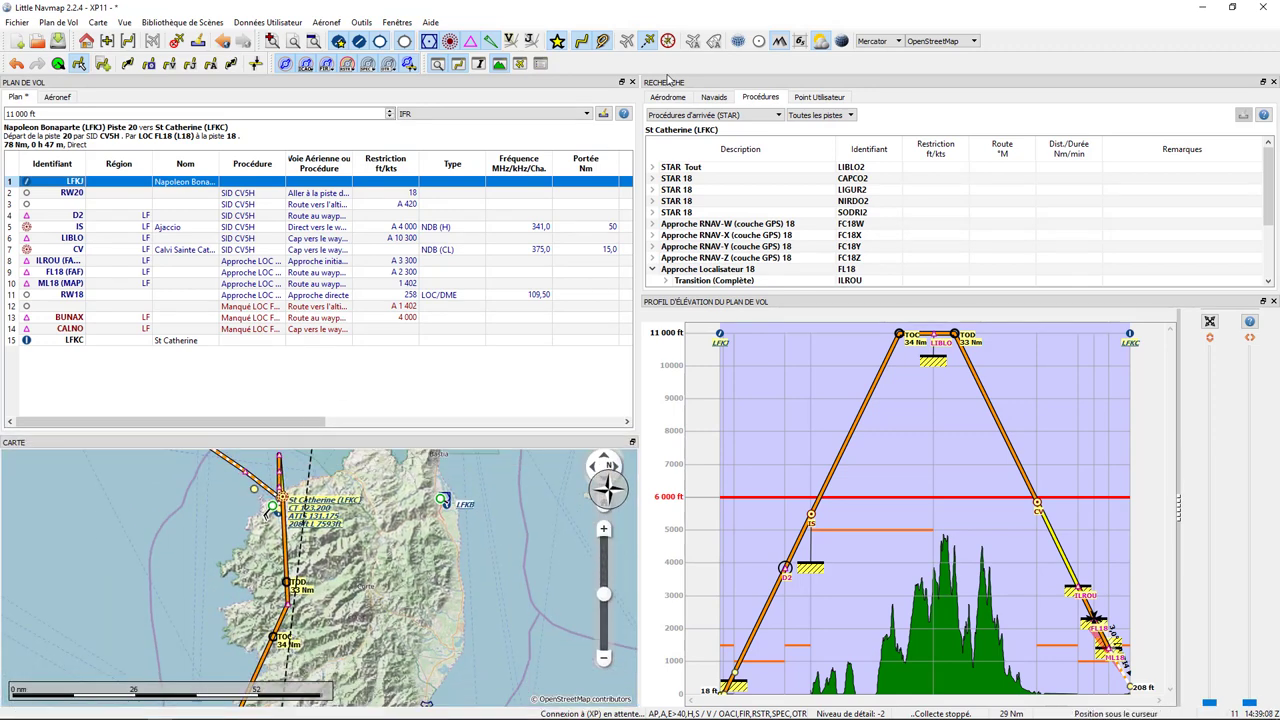
pyautogui.moveTo(722, 84); pyautogui.dragTo(216, 434)
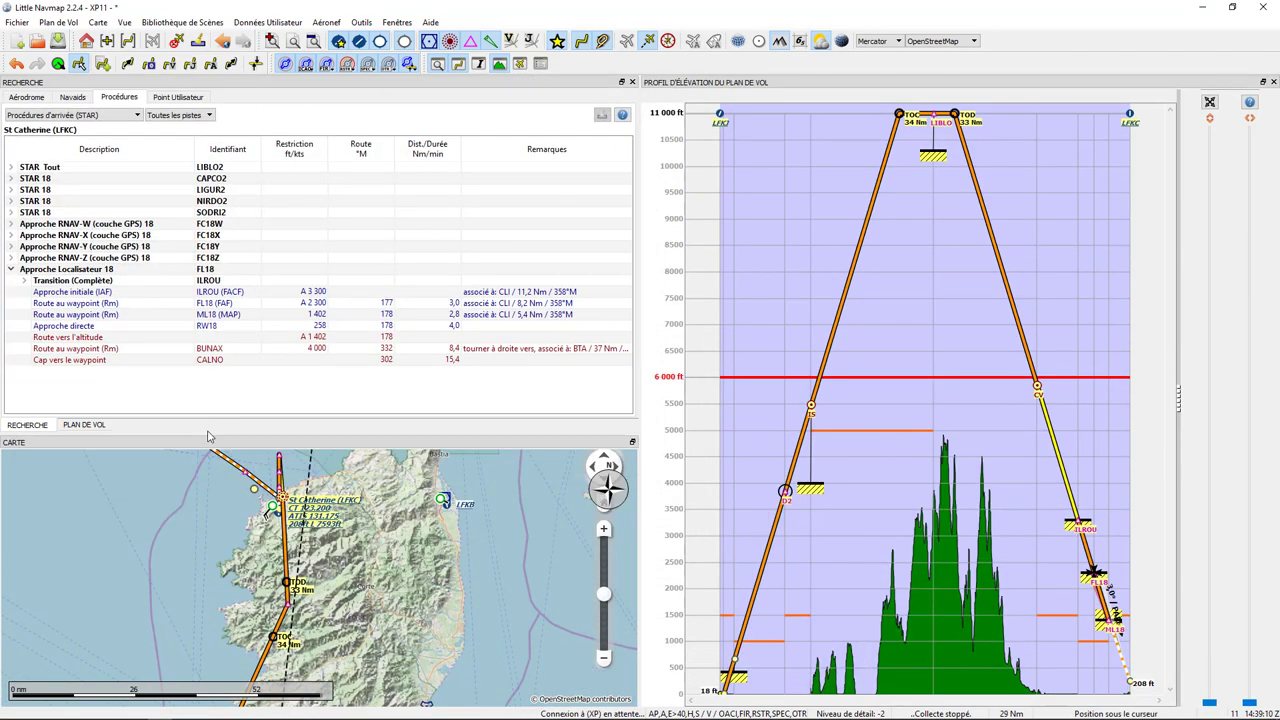
pyautogui.moveTo(299, 445); pyautogui.dragTo(860, 160)
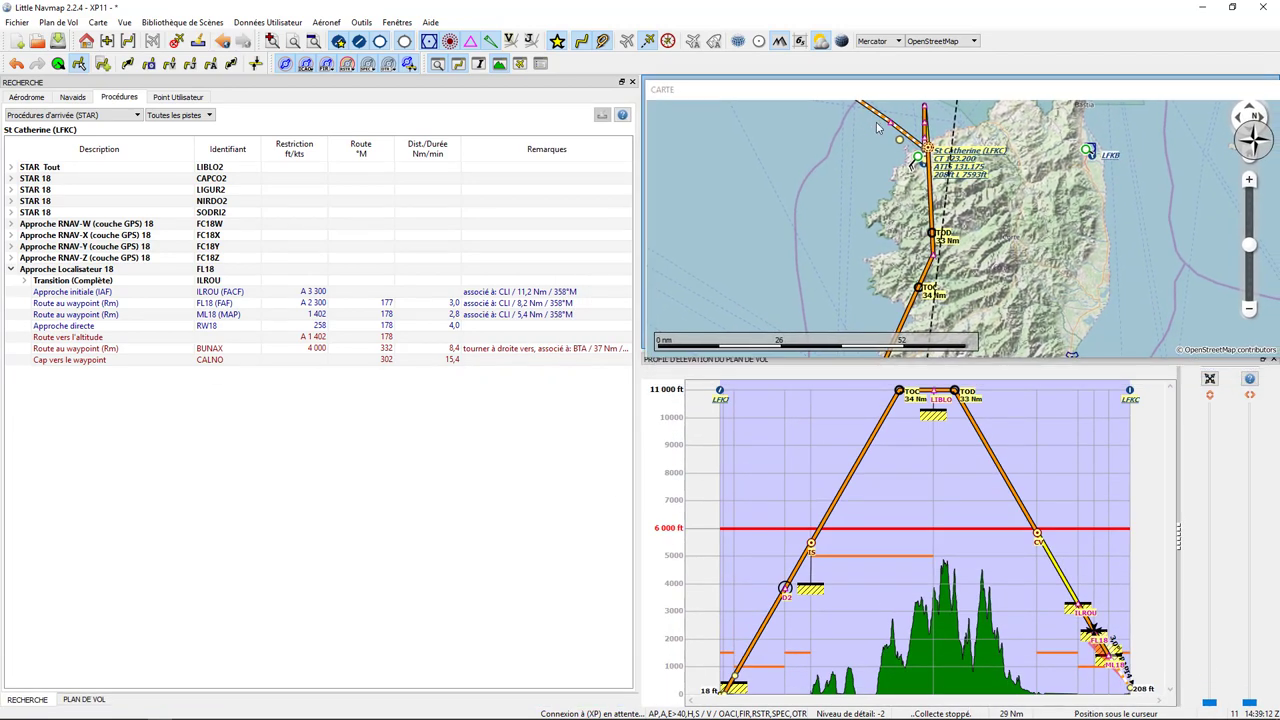
pyautogui.moveTo(192, 86); pyautogui.dragTo(265, 515)
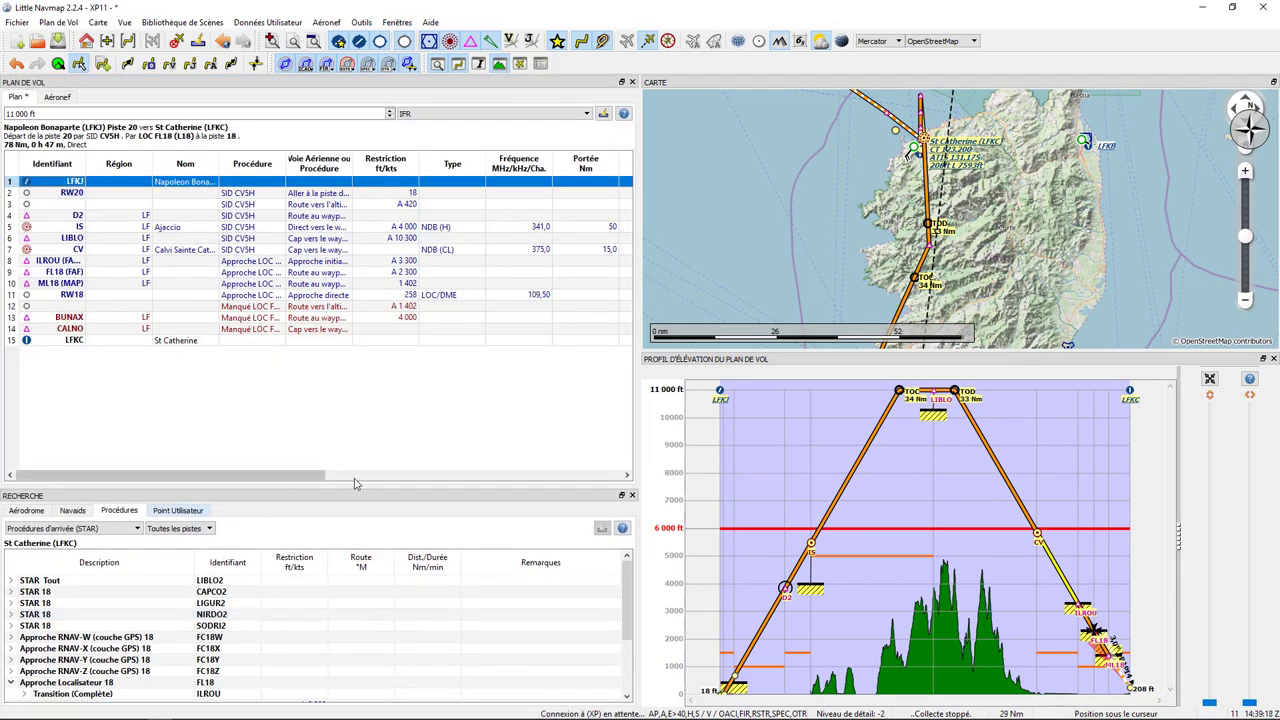
pyautogui.moveTo(356, 490); pyautogui.dragTo(350, 405)
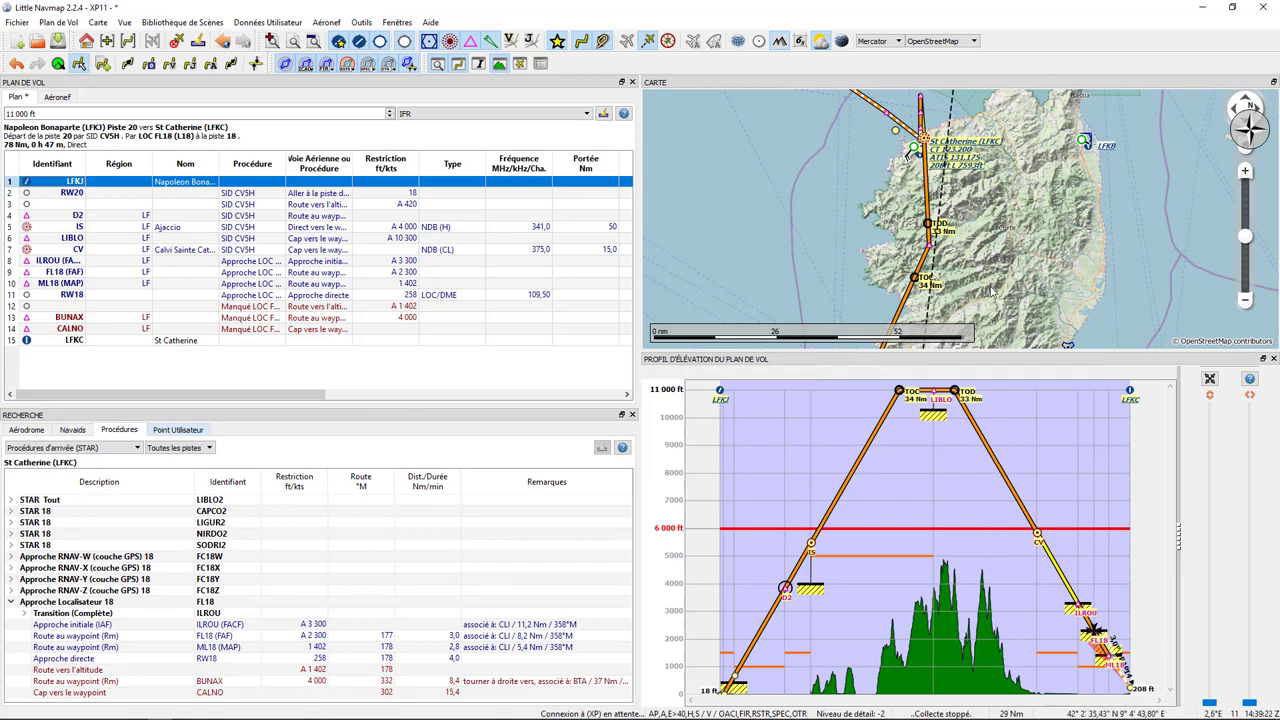
# Examine the whole route on the map and the departure area around LFKJ in detail
pyautogui.scroll(-2, 991, 272)
pyautogui.moveTo(903, 241); pyautogui.dragTo(897, 188)
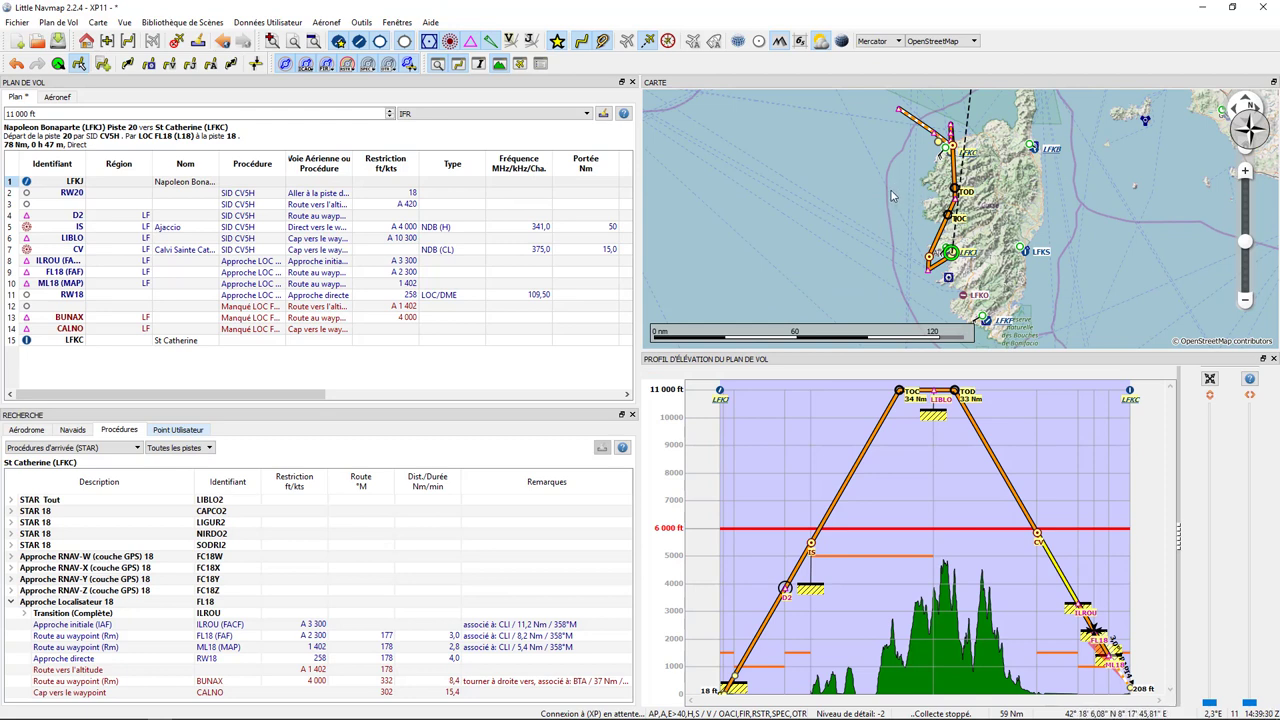
pyautogui.click(822, 42)
pyautogui.scroll(5, 938, 274)
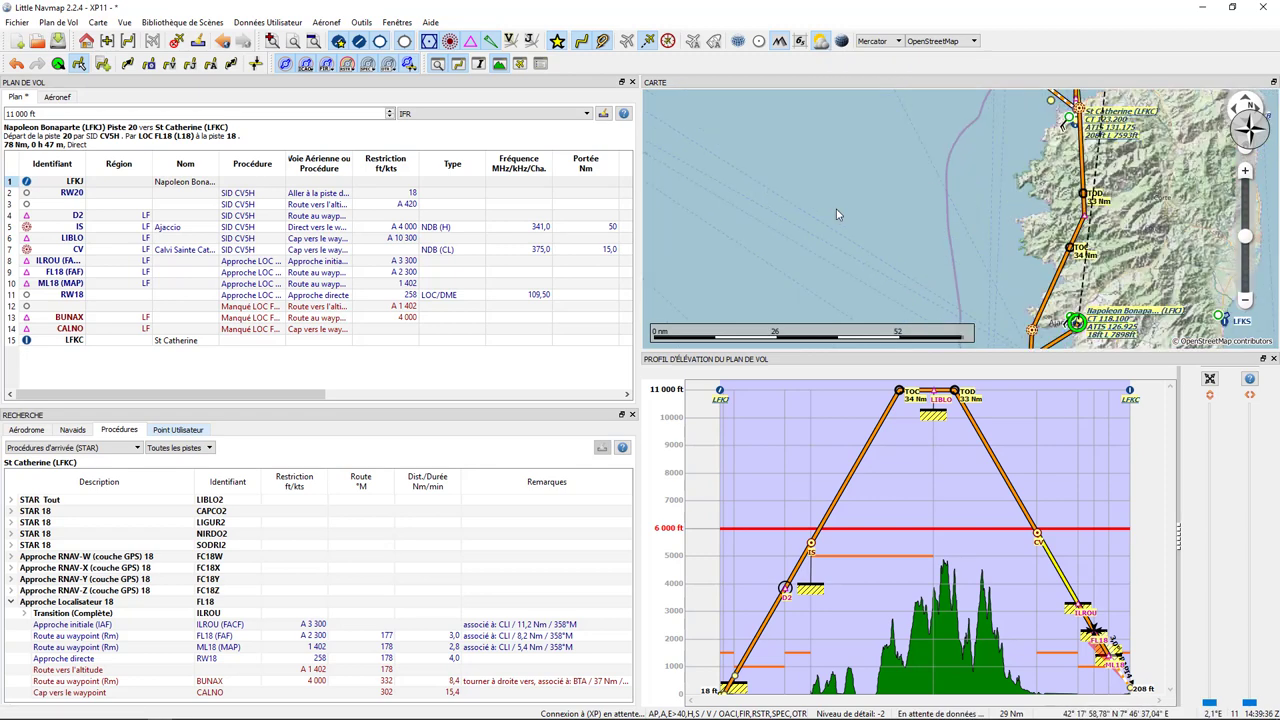
pyautogui.scroll(2, 950, 188)
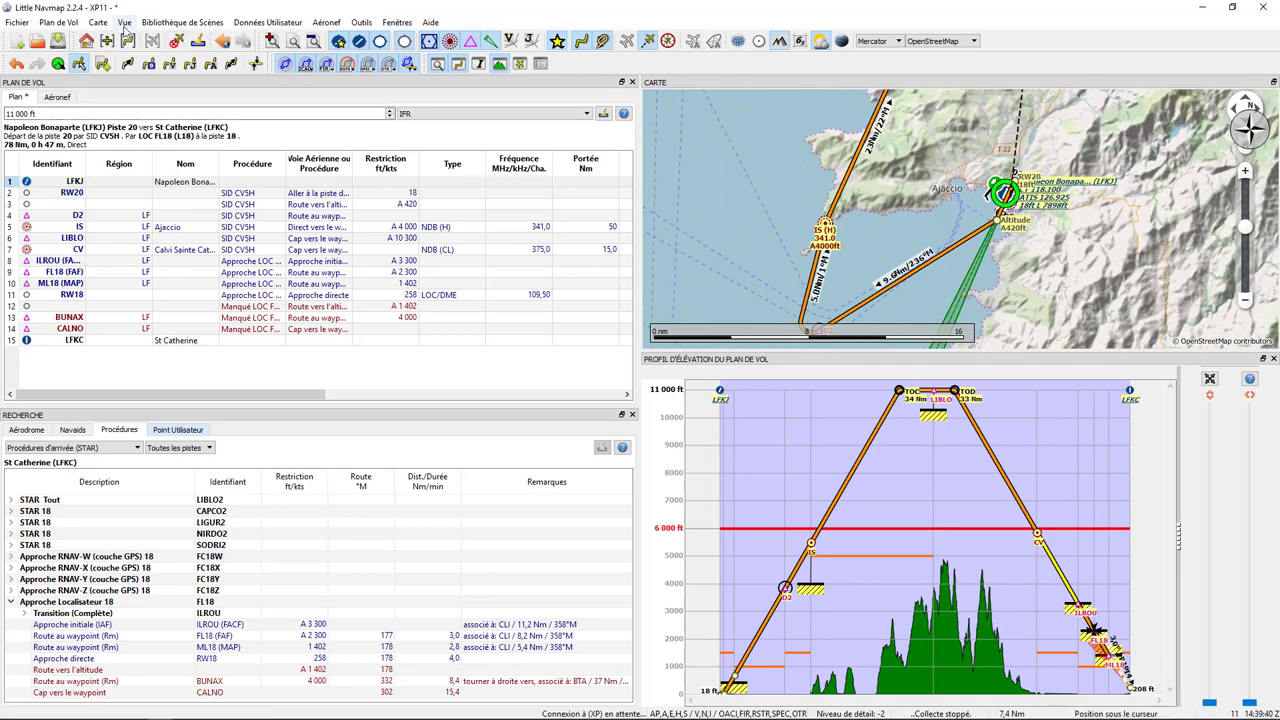
# Review the airport weather display options and the available flight plan calculation commands
pyautogui.click(124, 22)
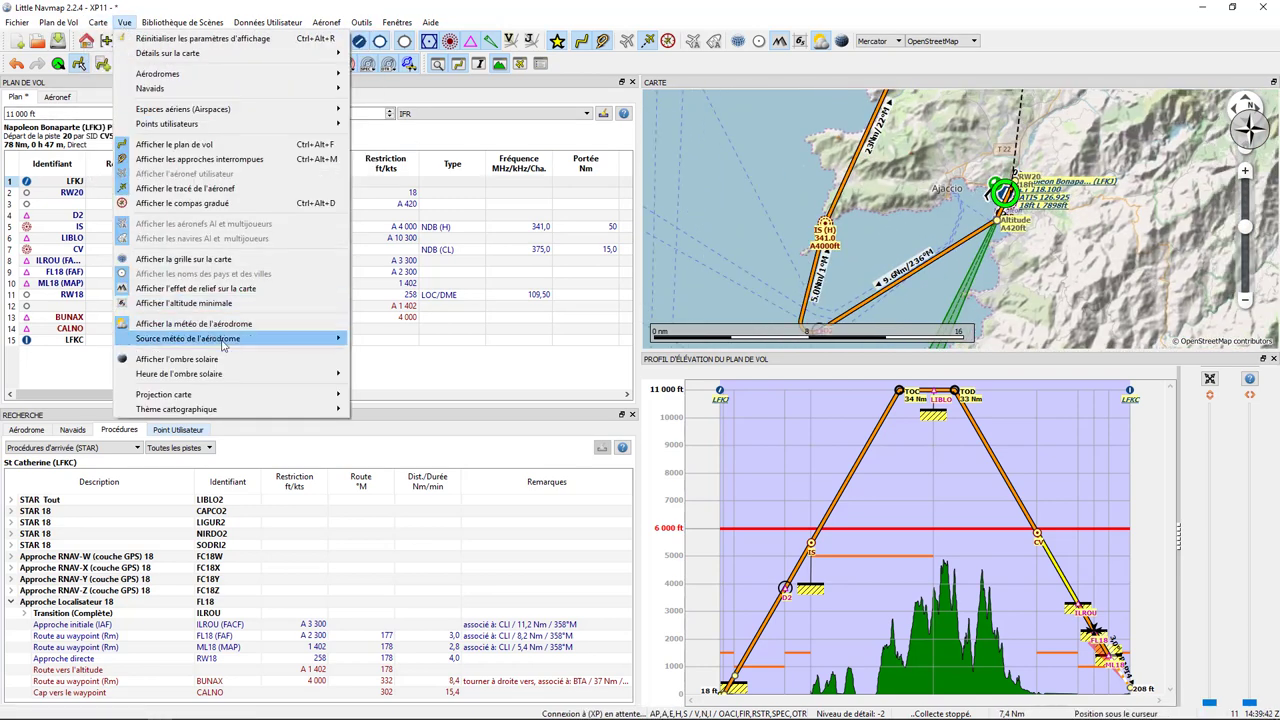
pyautogui.moveTo(300, 338)
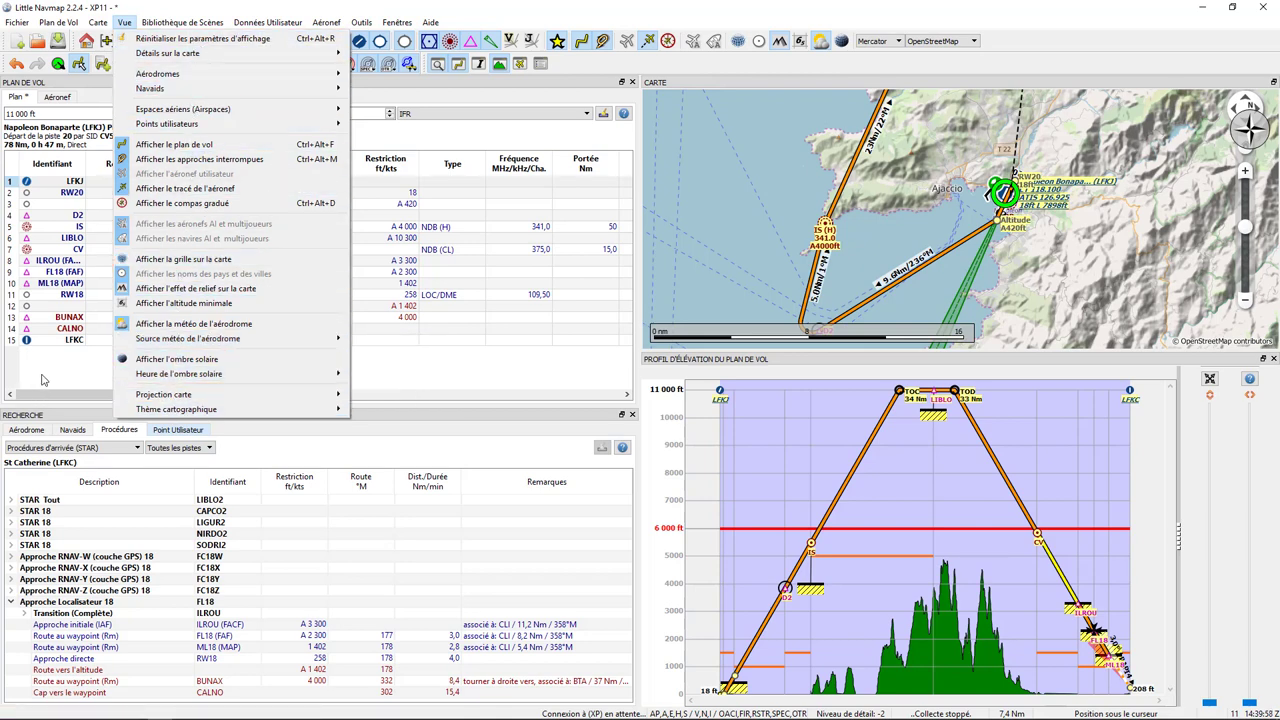
pyautogui.click(67, 371)
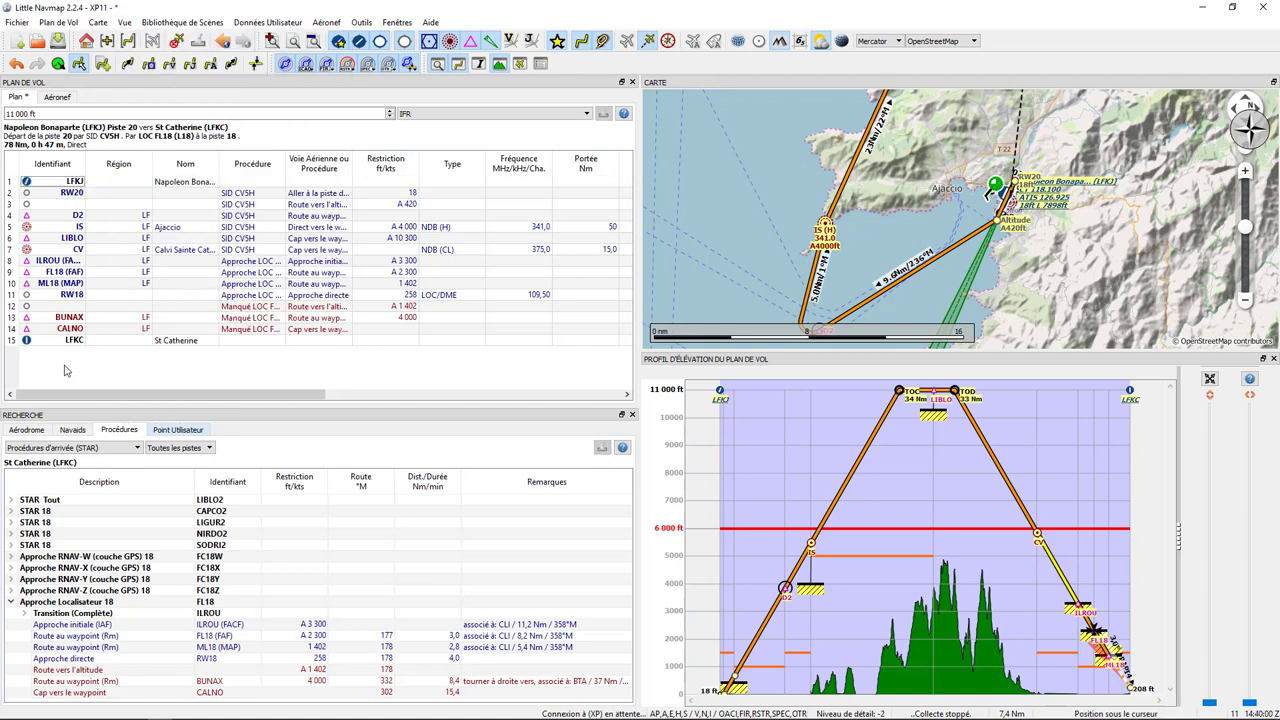
pyautogui.click(60, 26)
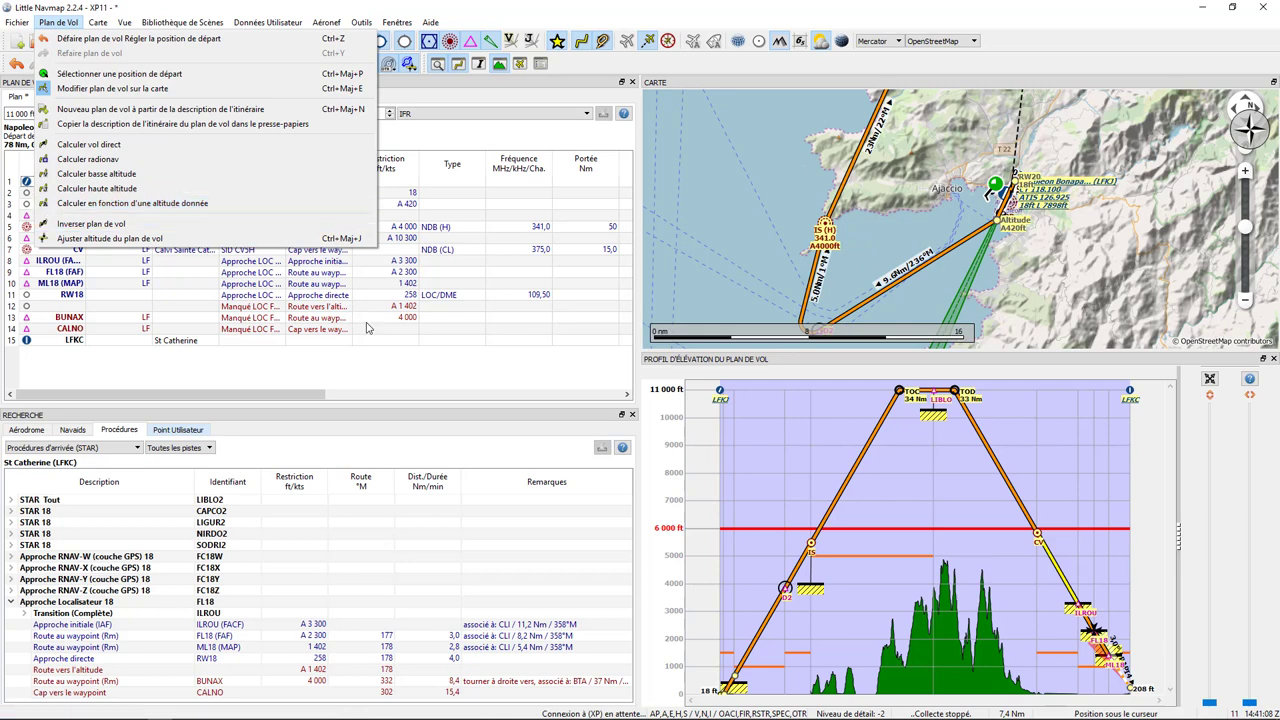
pyautogui.click(377, 389)
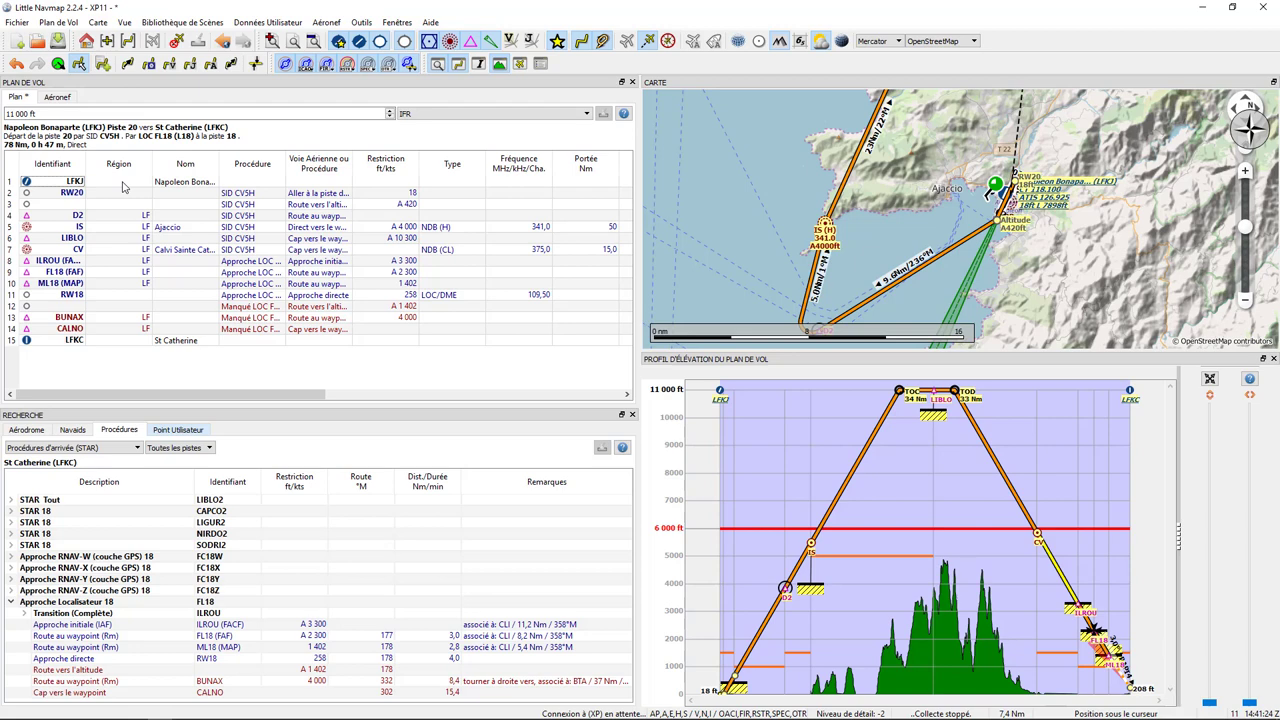
# Check the flight simulator connection settings for the direct local X-Plane connection and close them
pyautogui.click(360, 23)
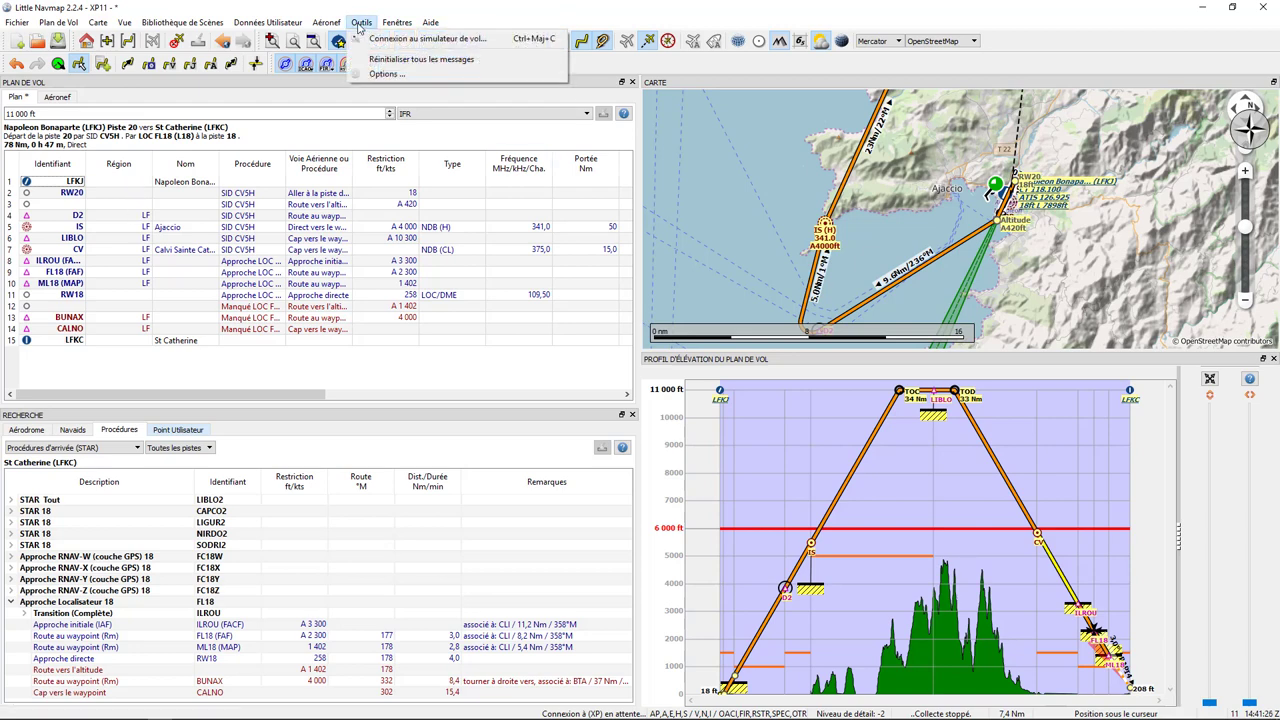
pyautogui.click(380, 39)
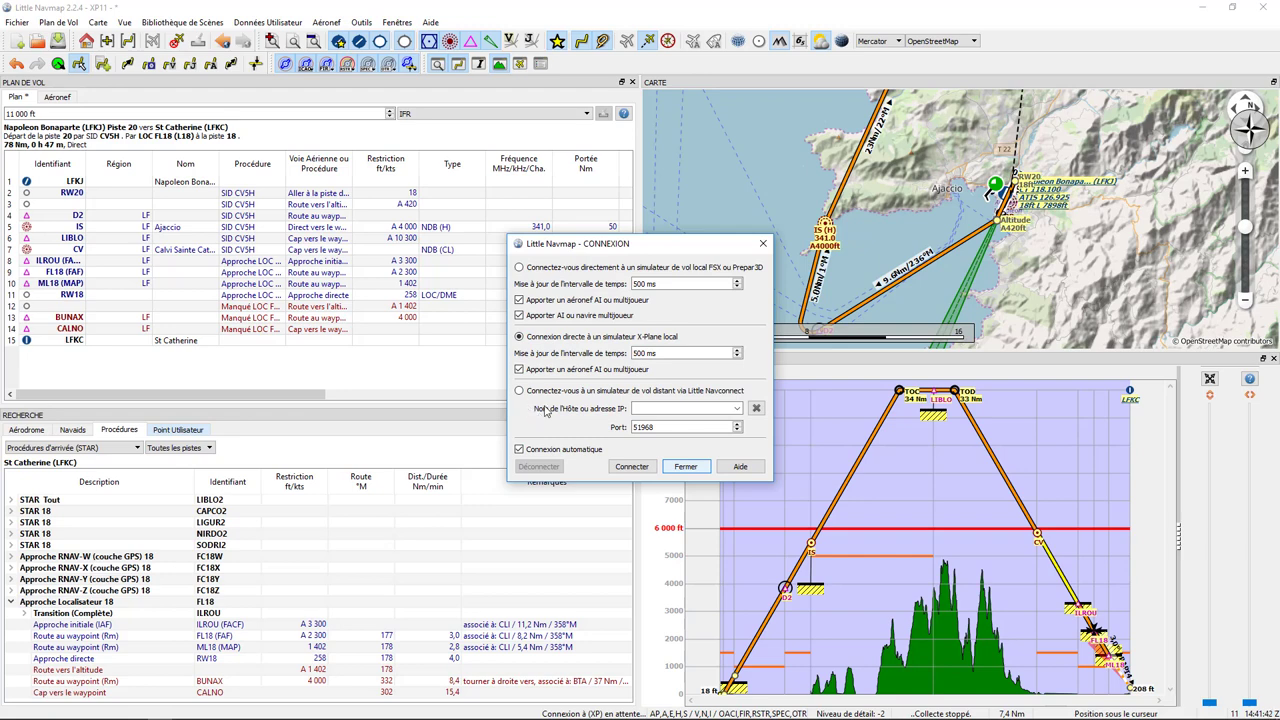
pyautogui.click(697, 468)
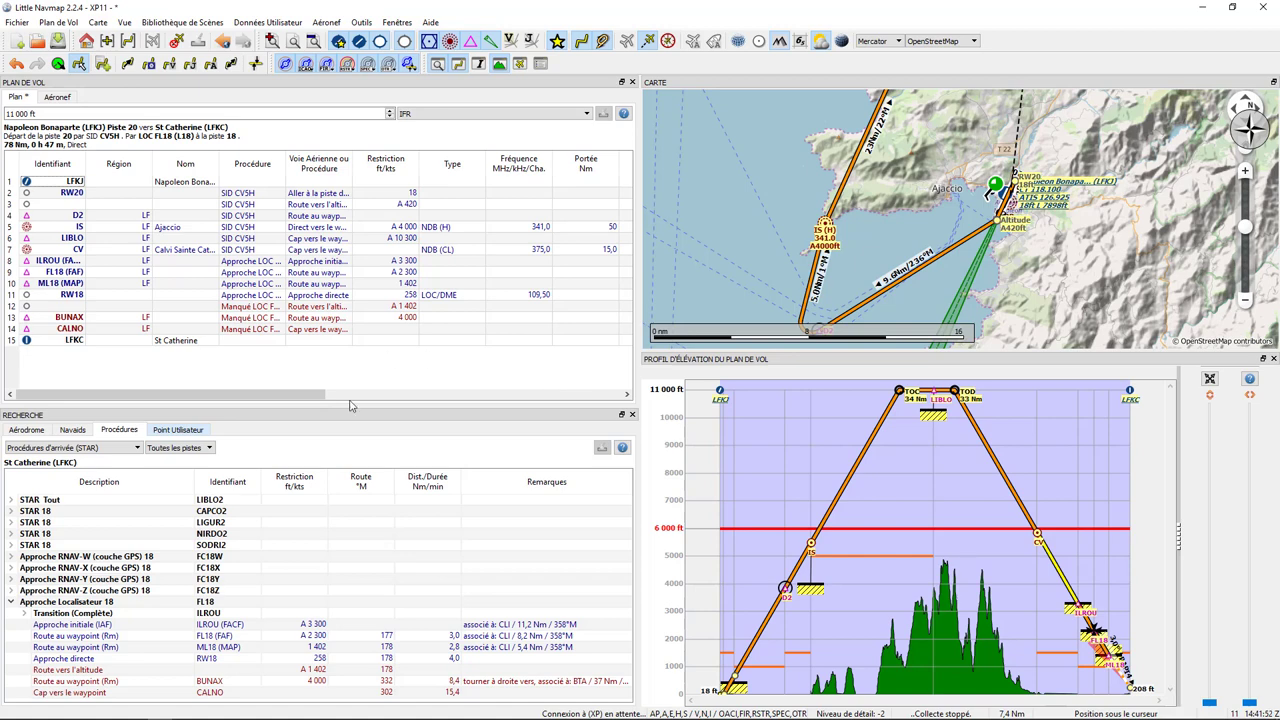
# Switch to File Explorer and open the X-Plane 11 folder on drive D in a maximized window
pyautogui.click(86, 710)
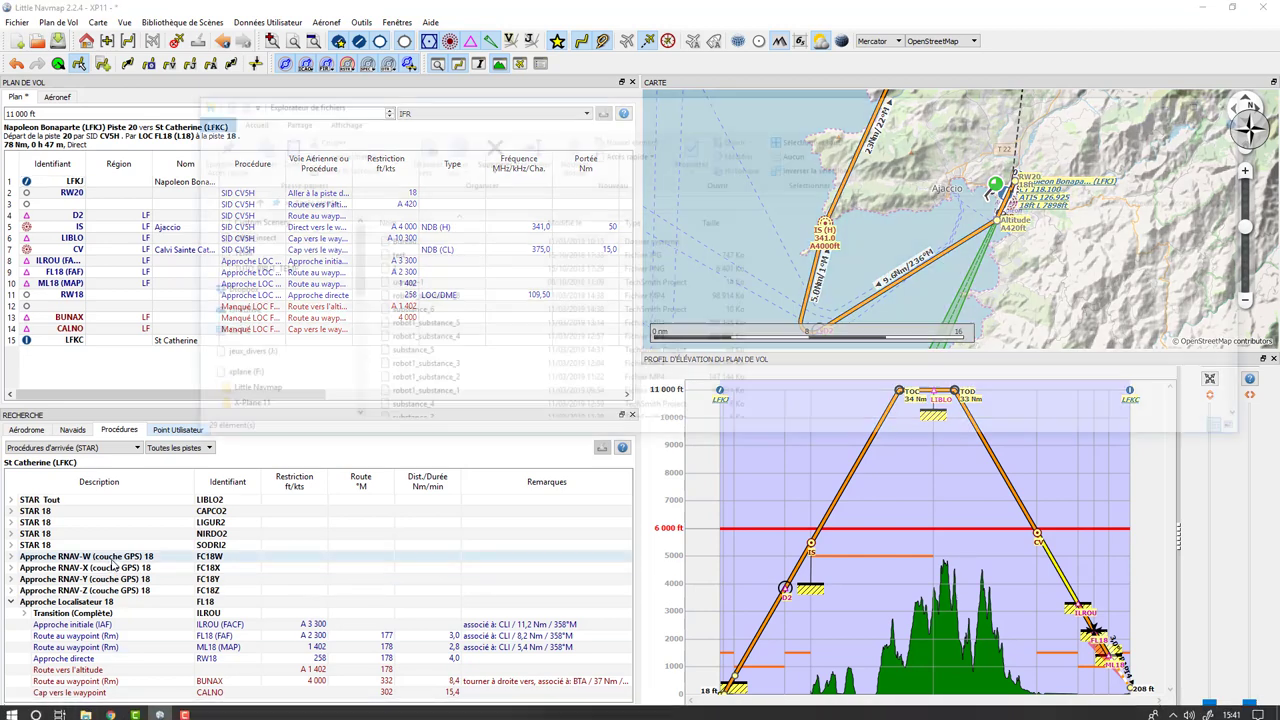
pyautogui.scroll(-2, 258, 335)
pyautogui.scroll(-3, 262, 340)
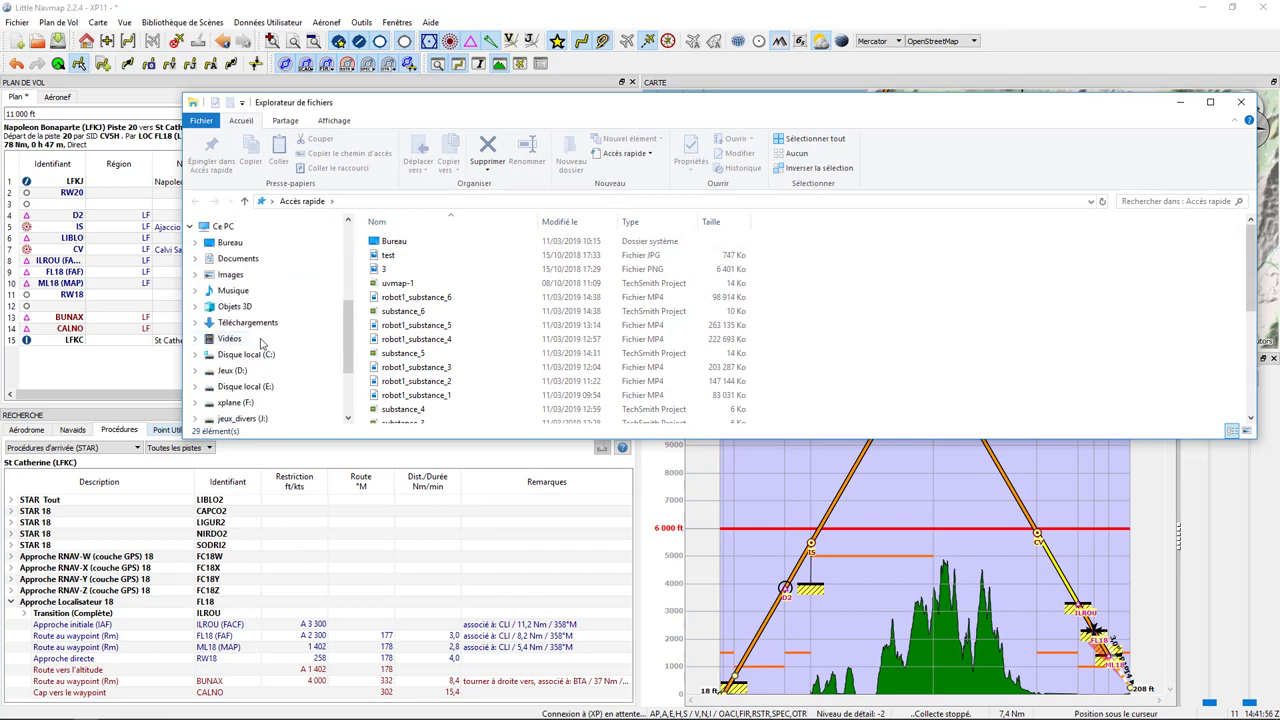
pyautogui.click(240, 349)
pyautogui.scroll(-3, 437, 394)
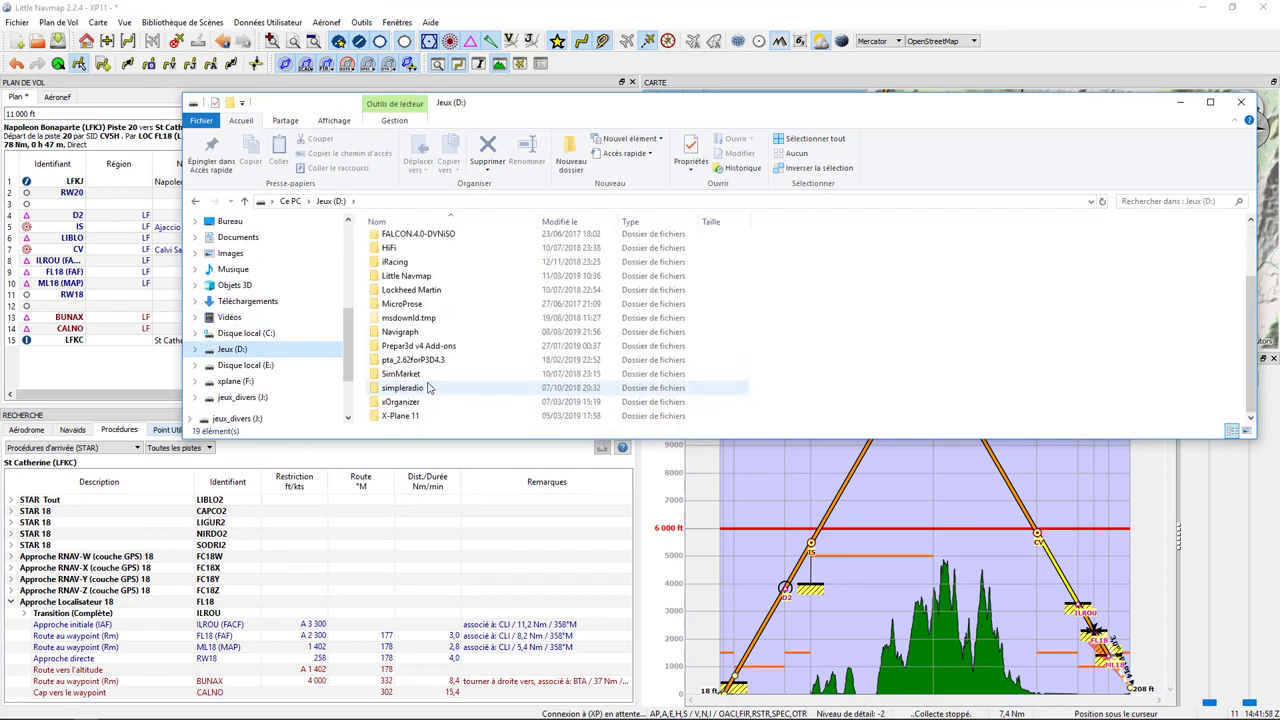
pyautogui.doubleClick(402, 410)
pyautogui.doubleClick(615, 112)
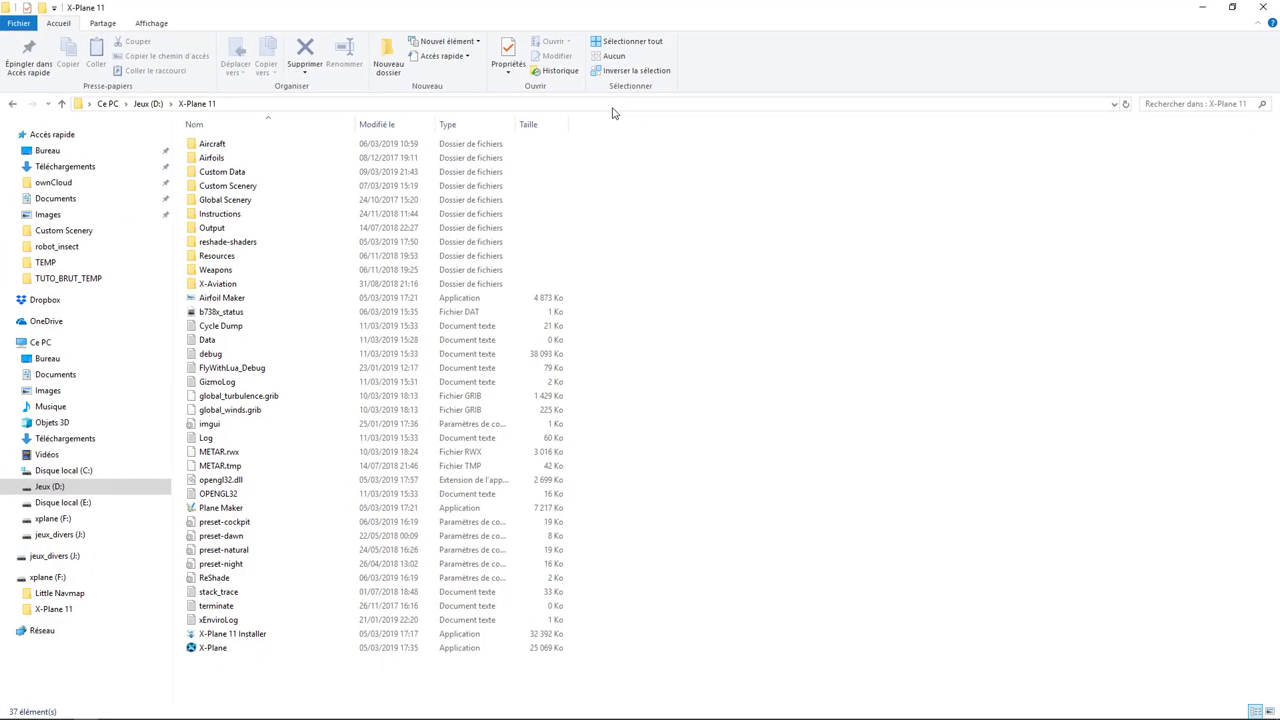
# Locate the Little Xpconnect plugin folder inside the plugins folder of the X-Plane 11 Resources folder
pyautogui.click(226, 258)
pyautogui.doubleClick(226, 258)
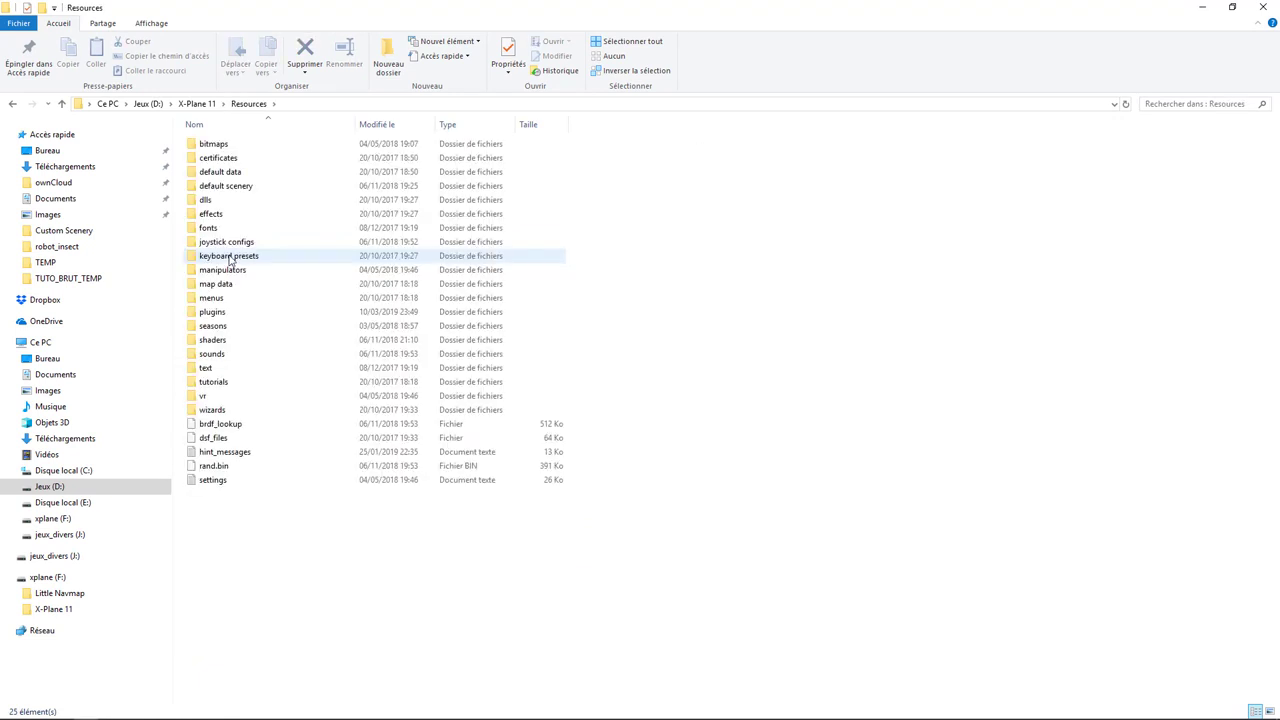
pyautogui.doubleClick(220, 297)
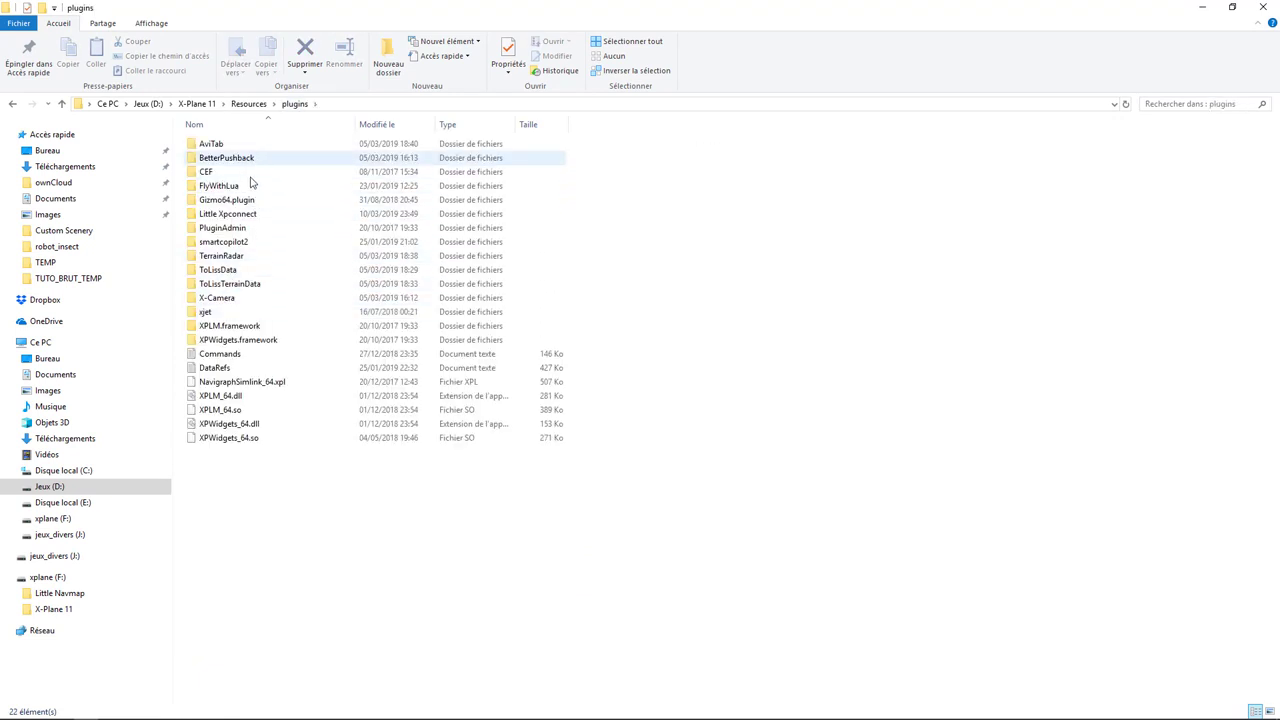
pyautogui.click(249, 215)
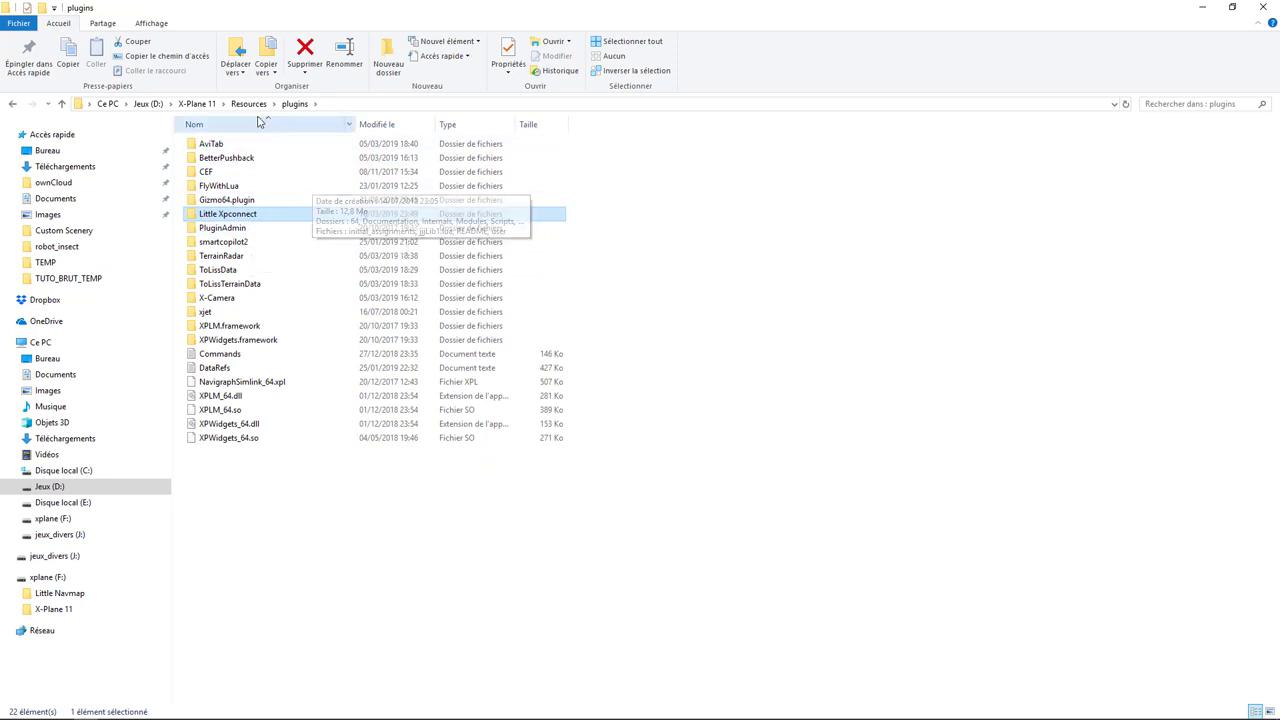
# Check the contents of the Custom Data folder in the X-Plane 11 folder and close File Explorer
pyautogui.click(13, 106)
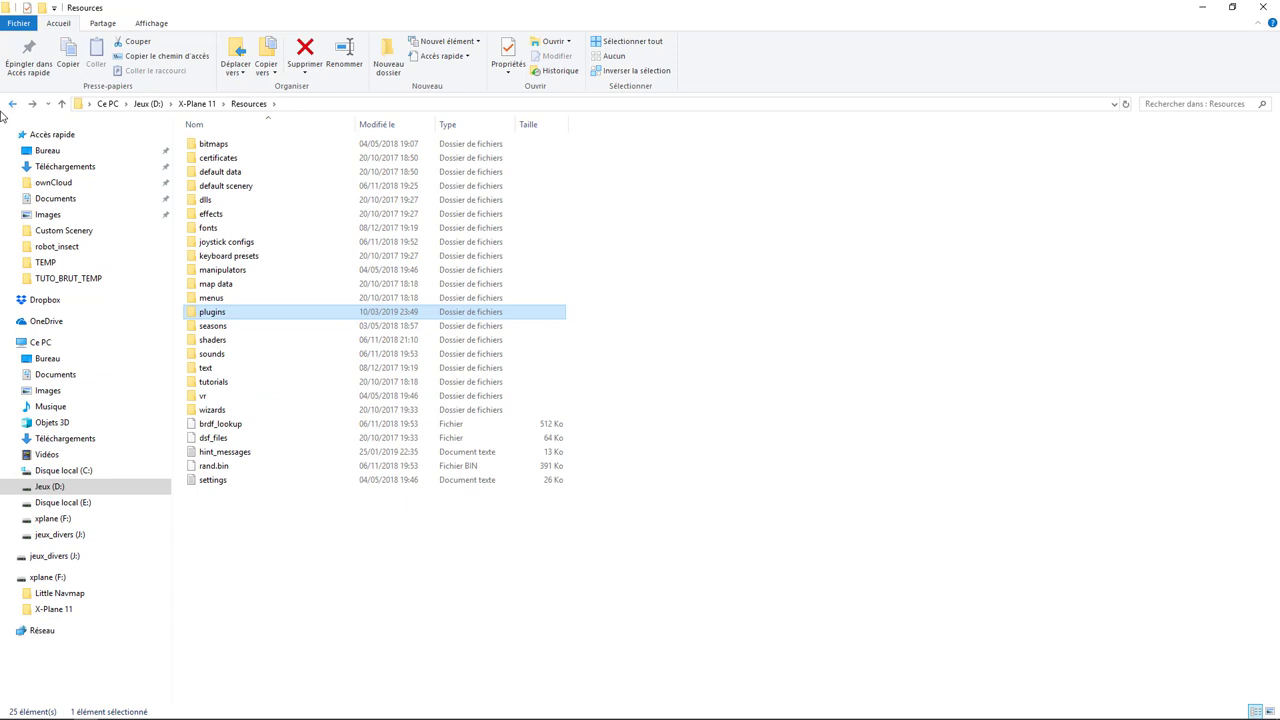
pyautogui.click(14, 106)
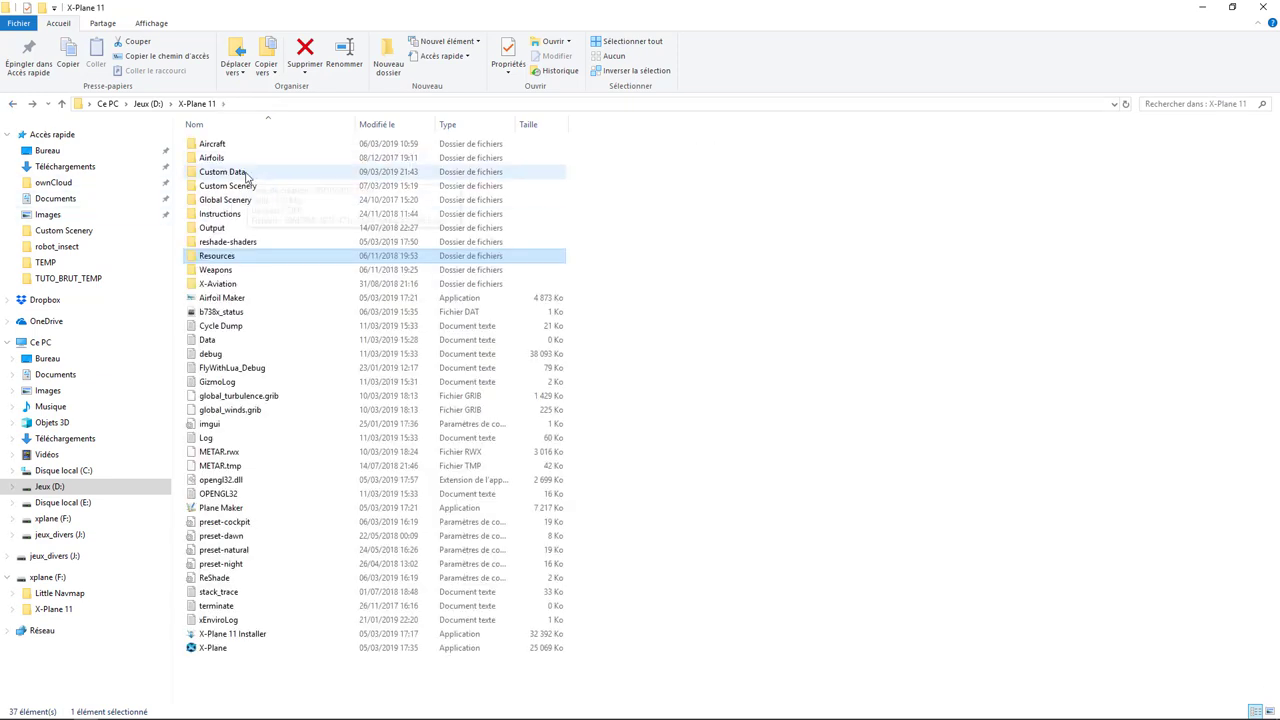
pyautogui.doubleClick(240, 172)
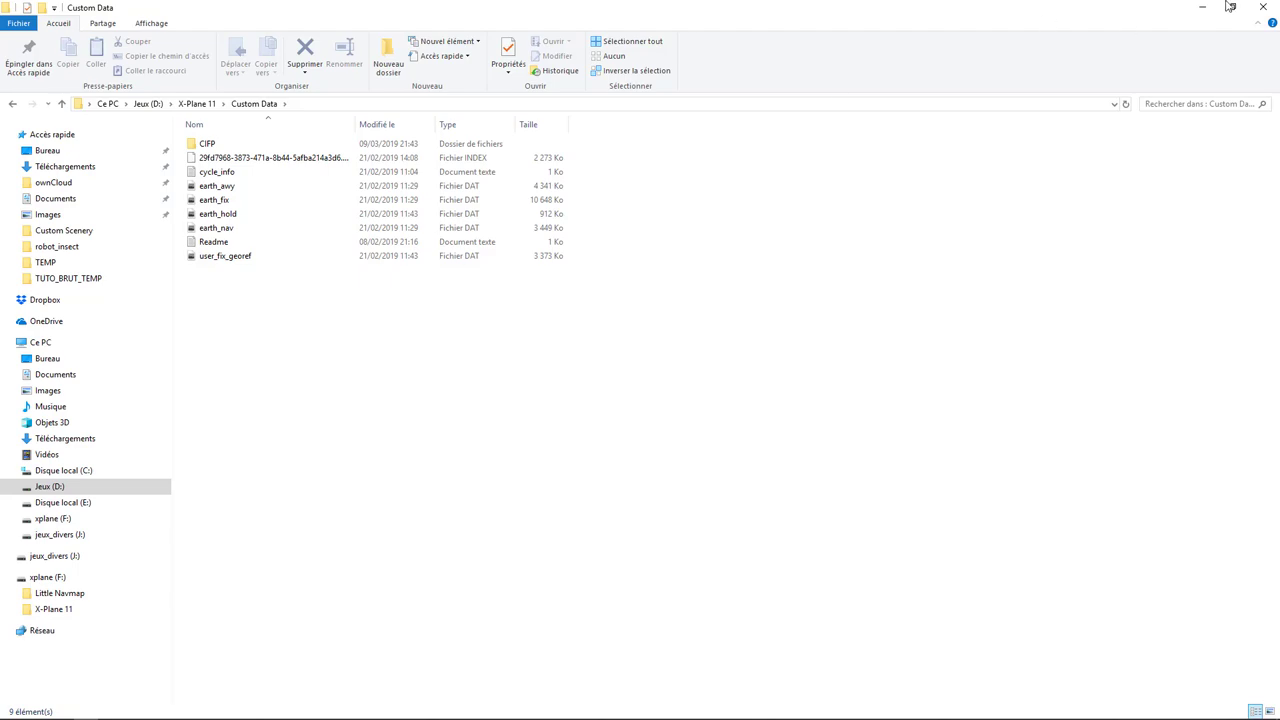
pyautogui.click(1262, 7)
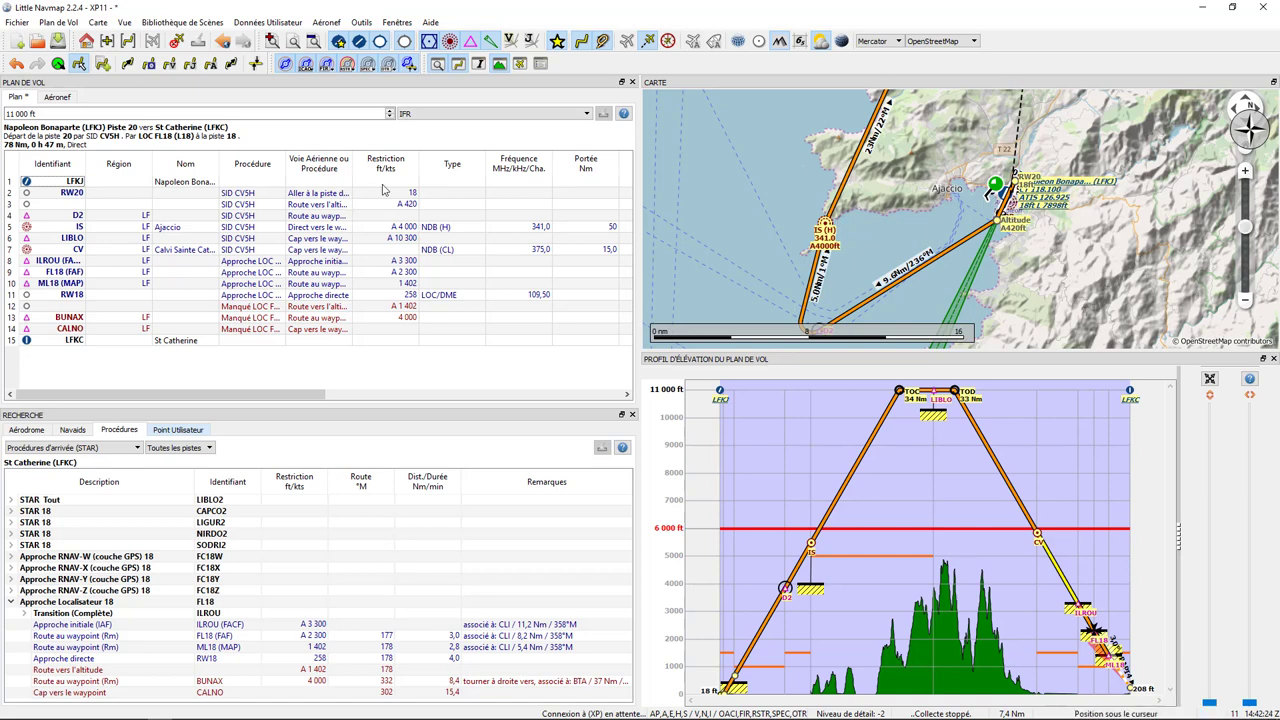
# Review the aircraft performance commands, the scenery library database selection and the flight plan save and export options in Little Navmap
pyautogui.click(358, 24)
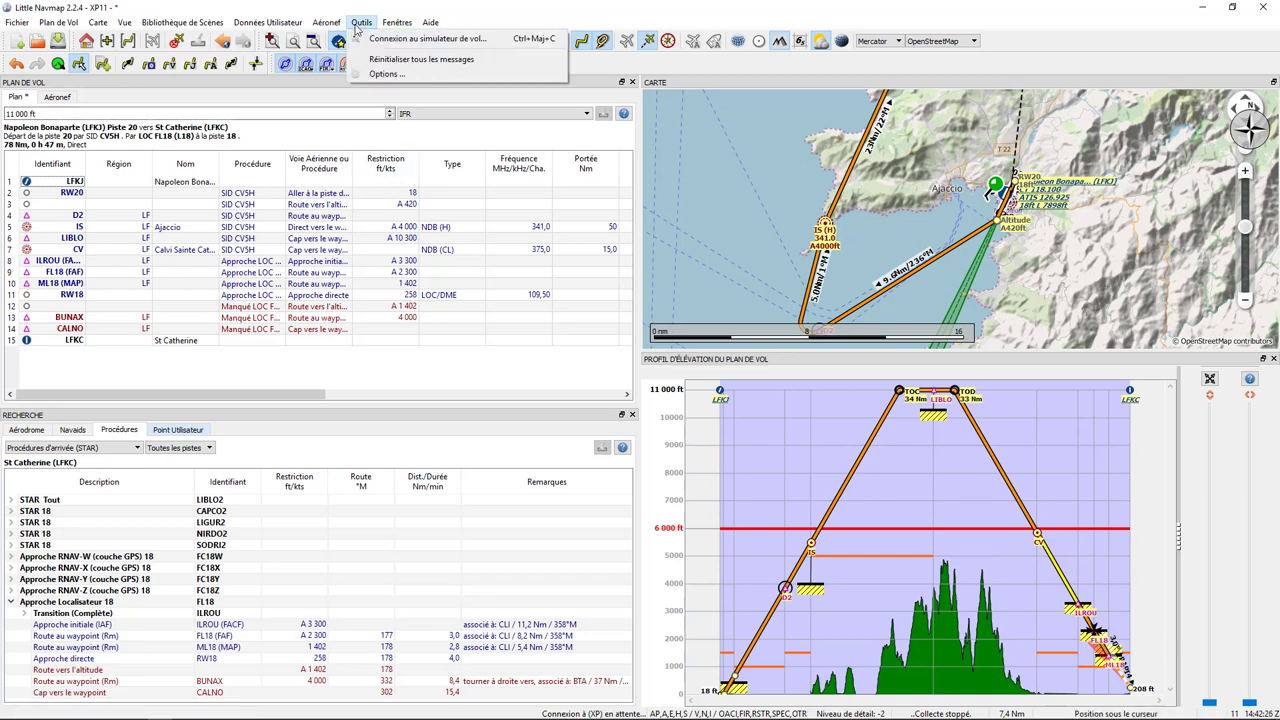
pyautogui.moveTo(327, 27)
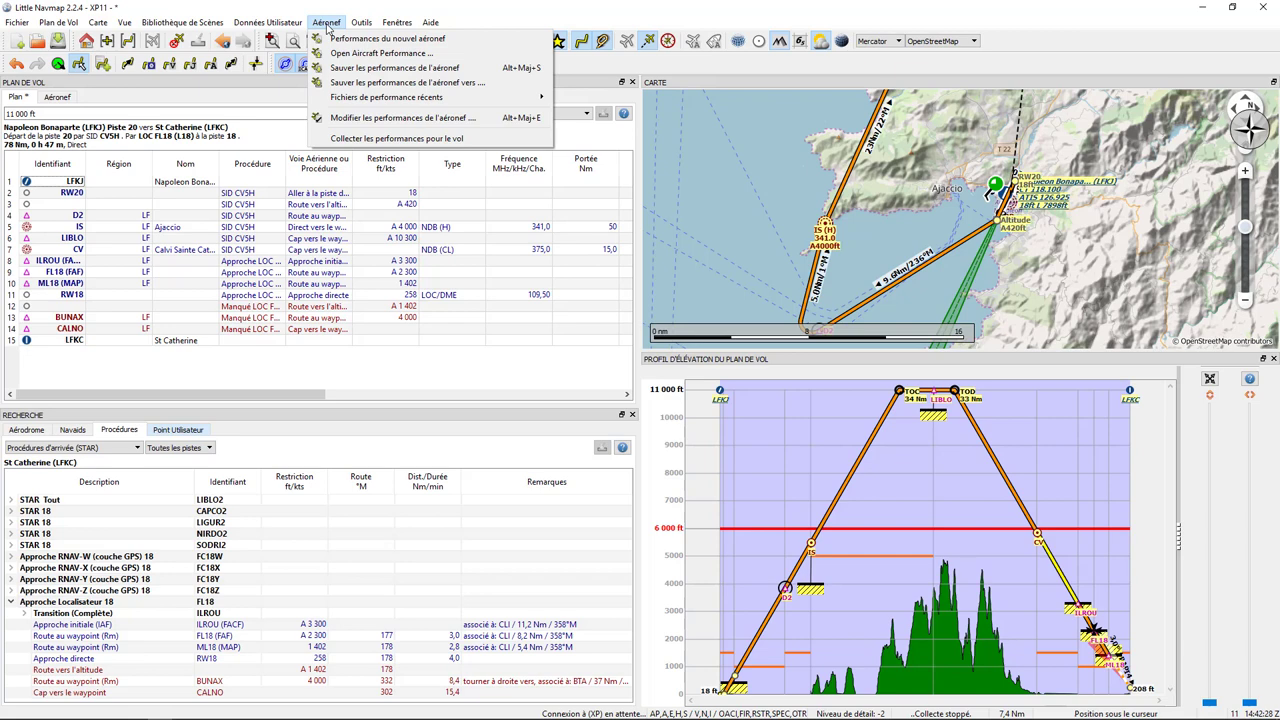
pyautogui.moveTo(212, 25)
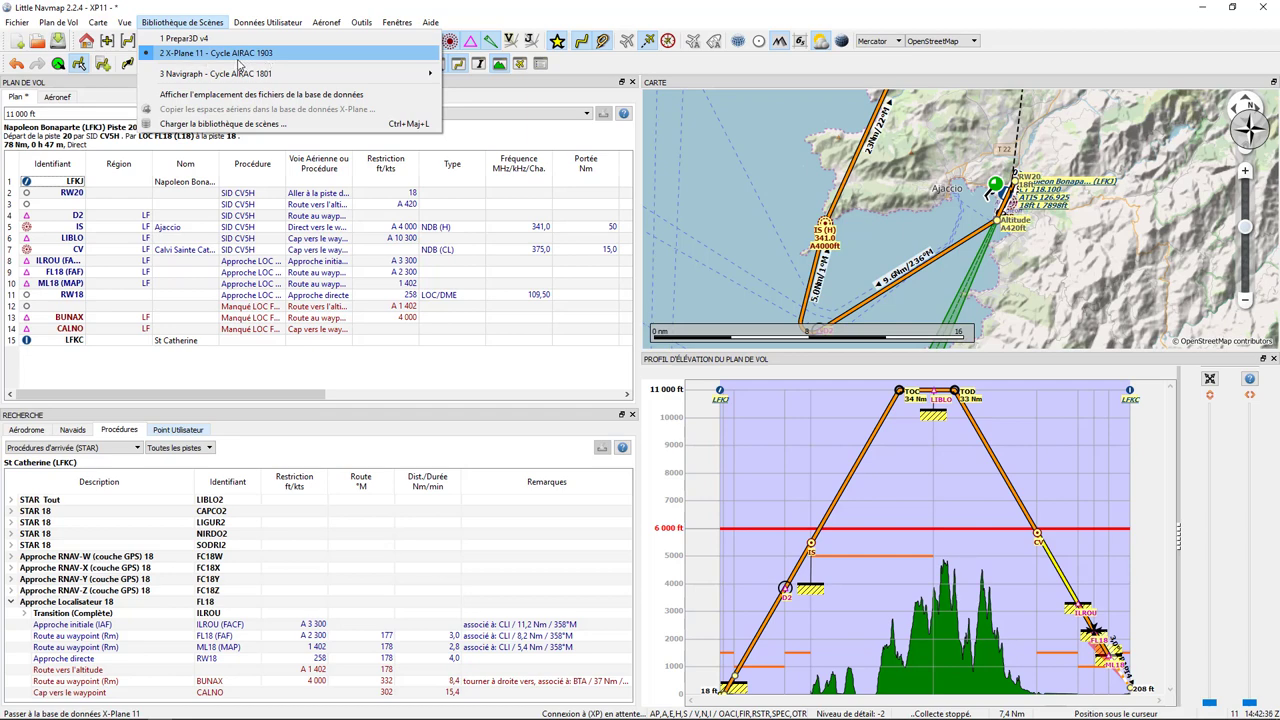
pyautogui.moveTo(129, 22)
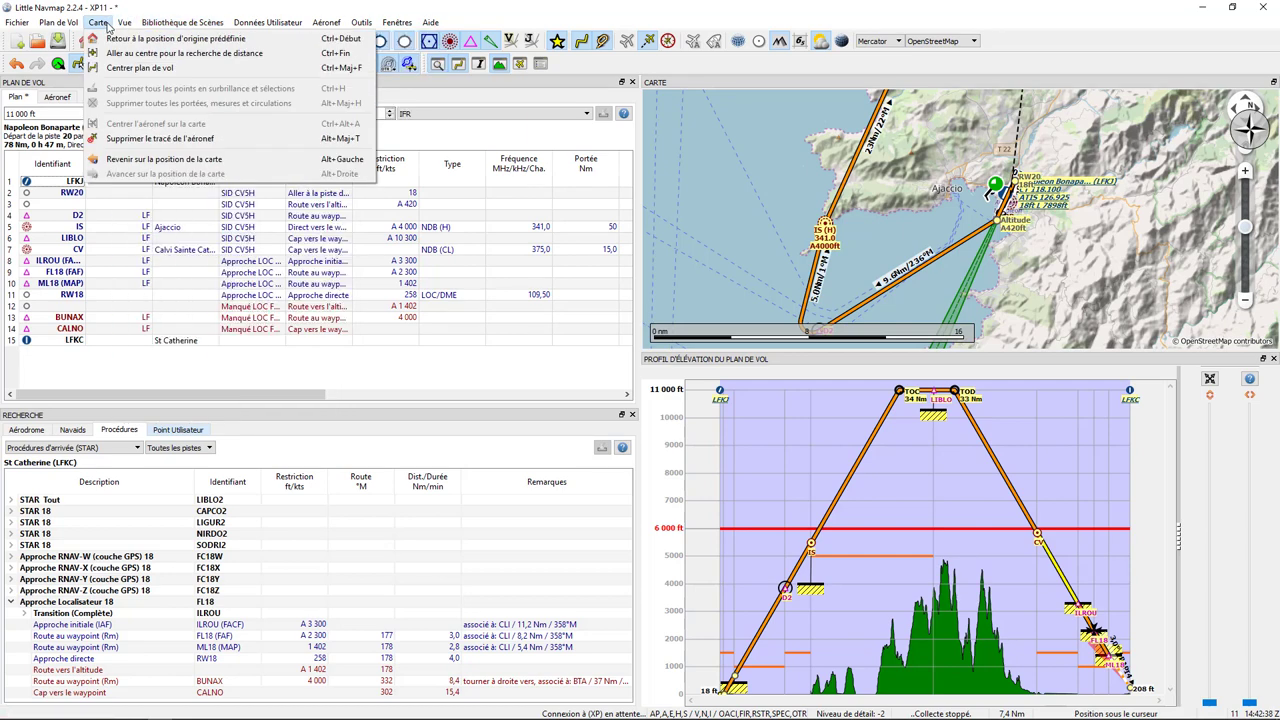
pyautogui.moveTo(25, 24)
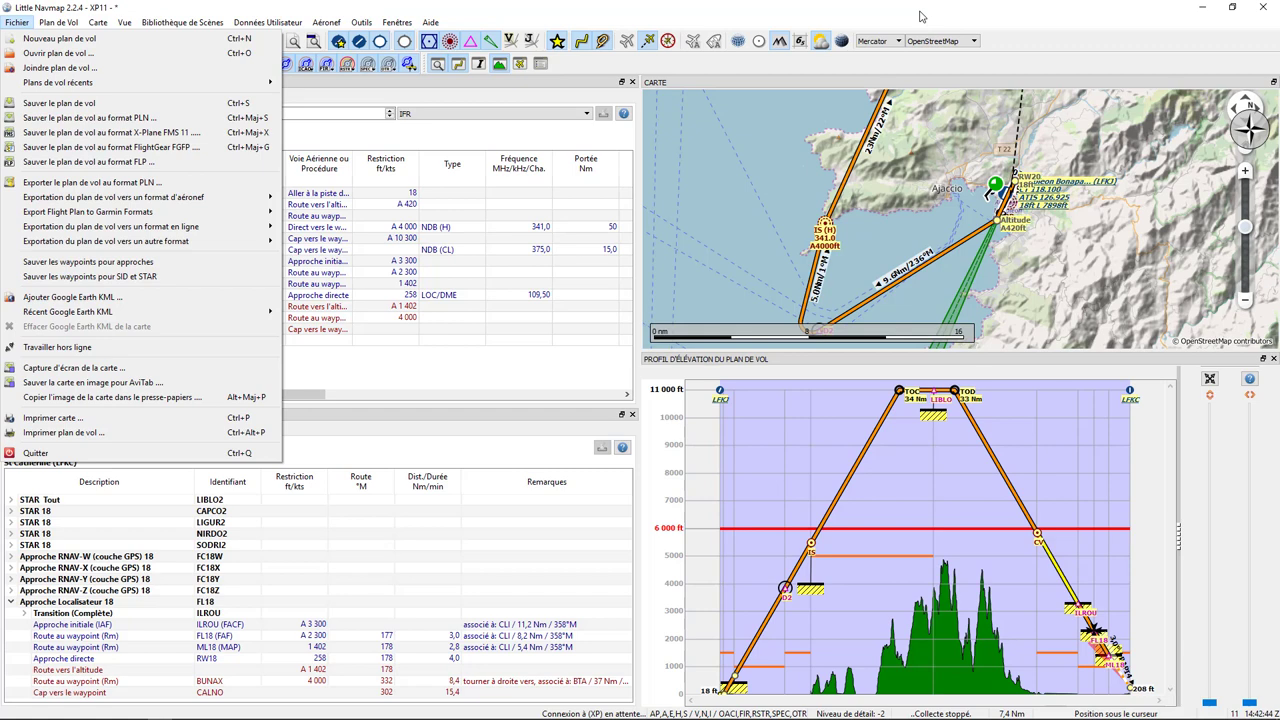
pyautogui.press('Escape')
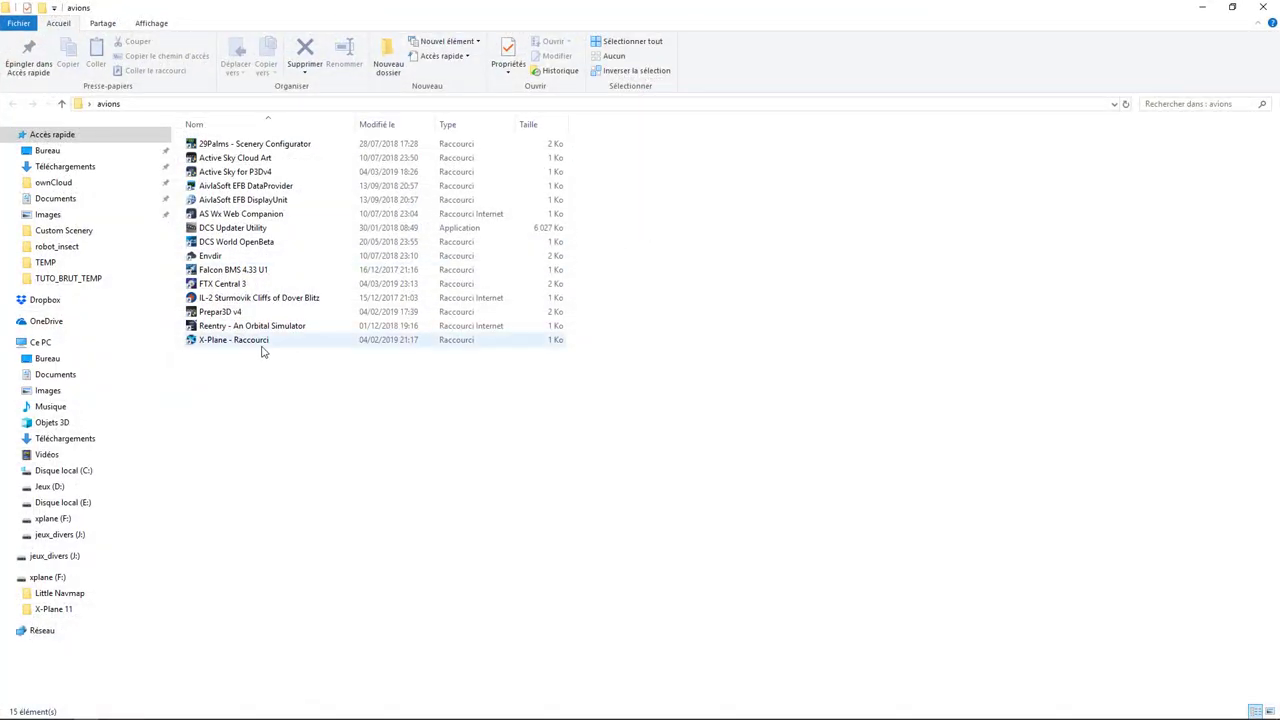
# Launch X-Plane from the avions folder and start a new PC12 flight at LFKJ from ramp Start Park CCM
pyautogui.doubleClick(262, 340)
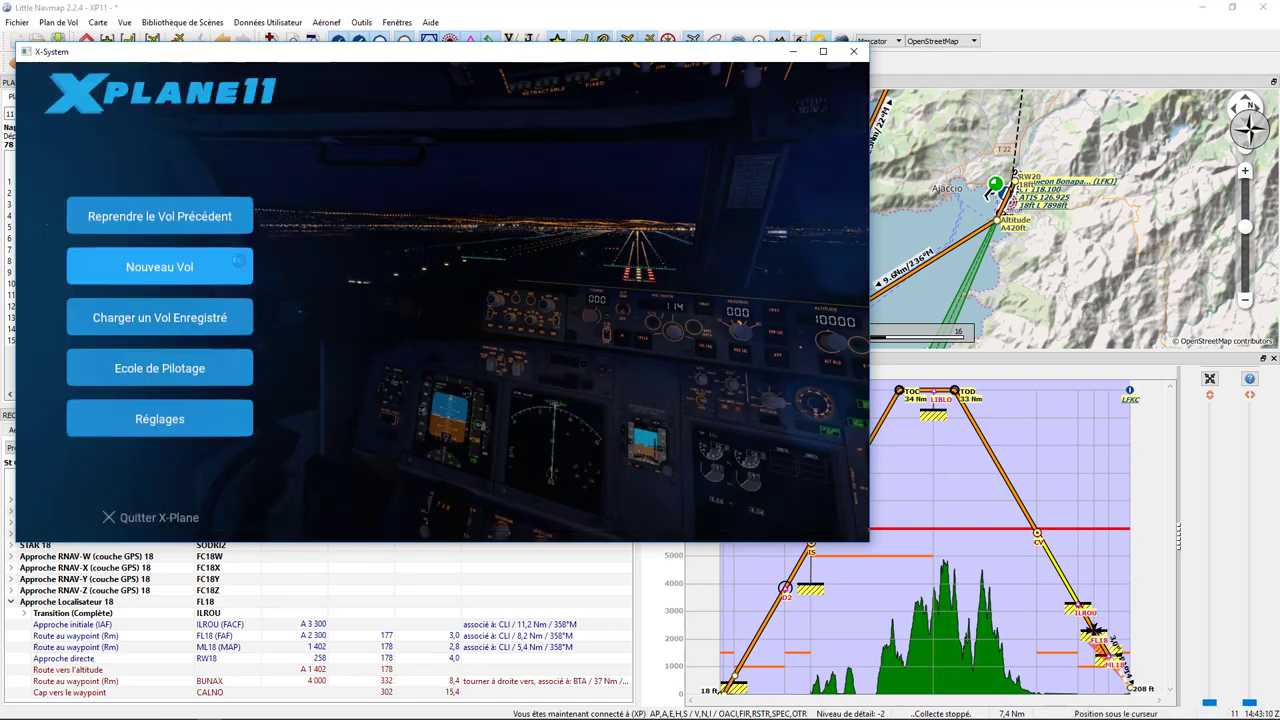
pyautogui.click(185, 272)
pyautogui.click(790, 104)
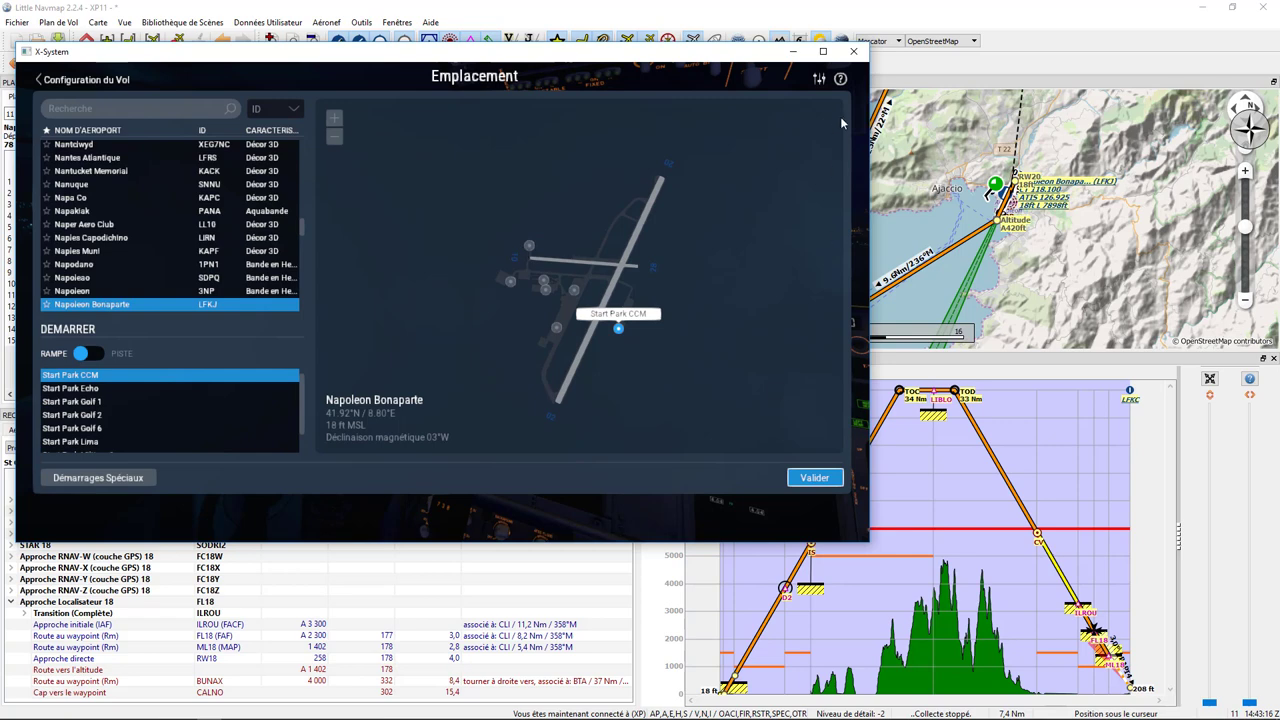
pyautogui.click(815, 478)
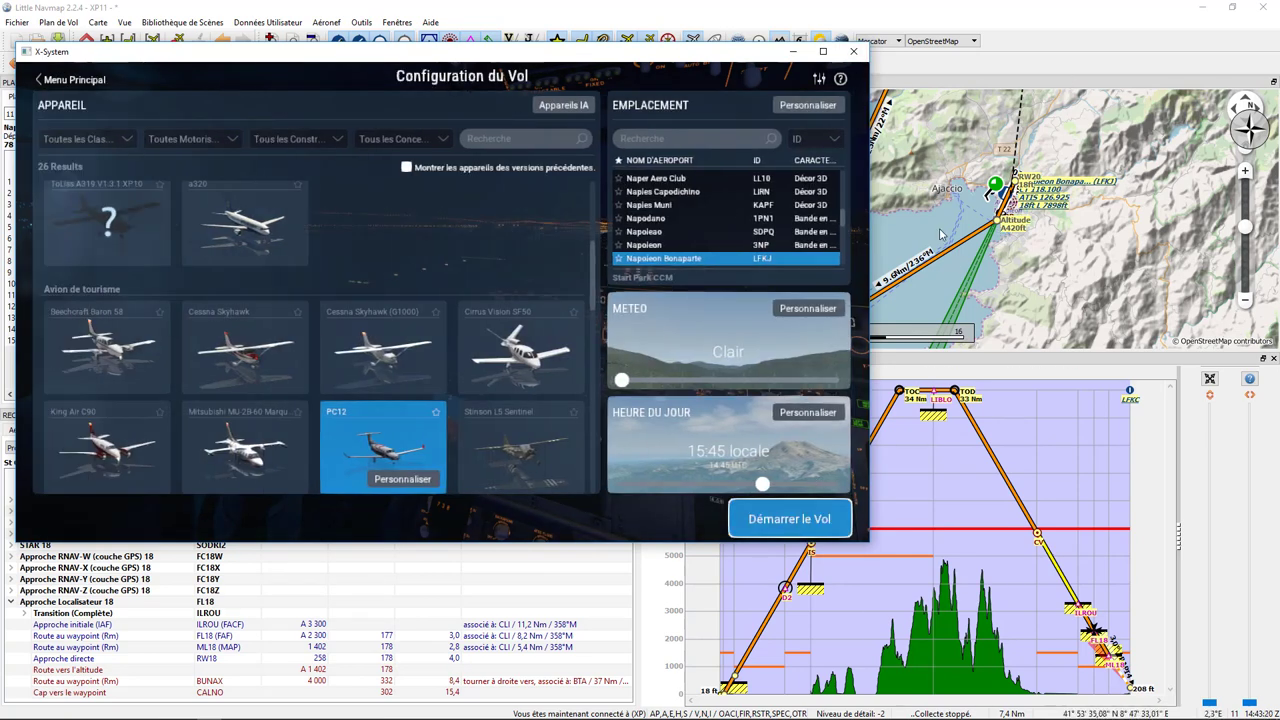
pyautogui.click(777, 524)
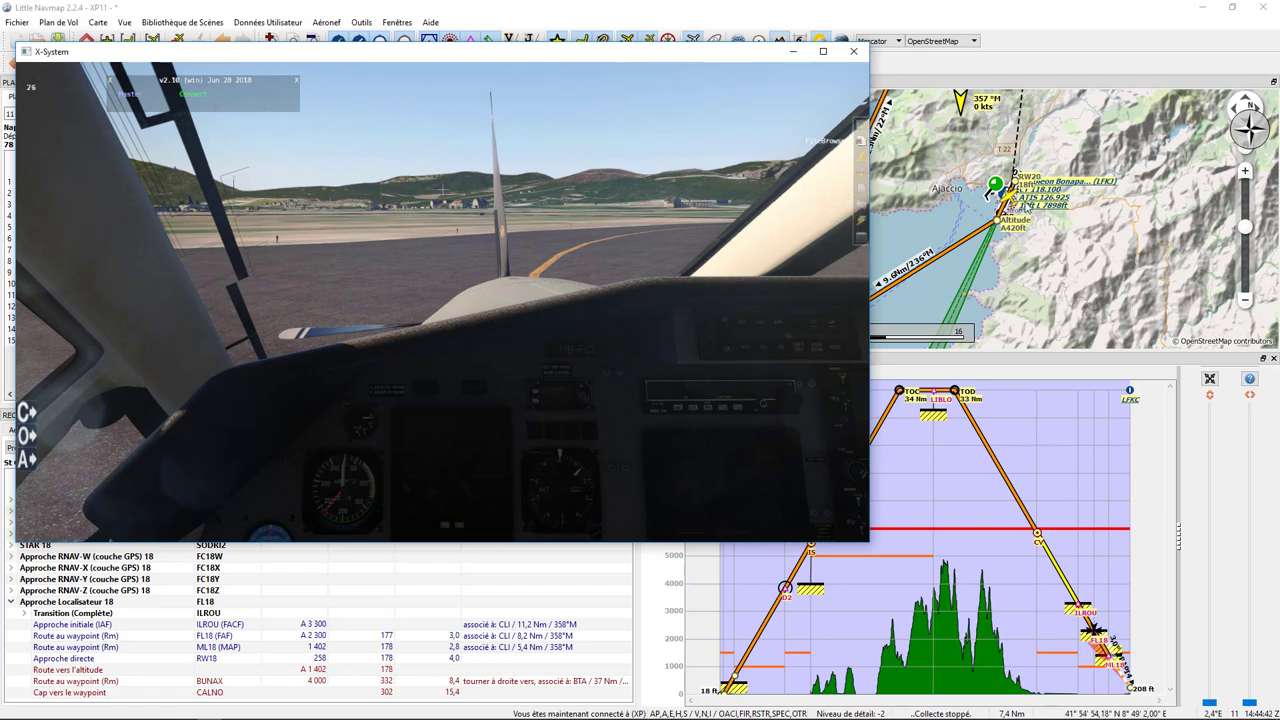
# Switch to Little Navmap and examine the aircraft's parking position and the runway area at LFKJ on the map
pyautogui.doubleClick(1010, 195)
pyautogui.scroll(3, 1010, 195)
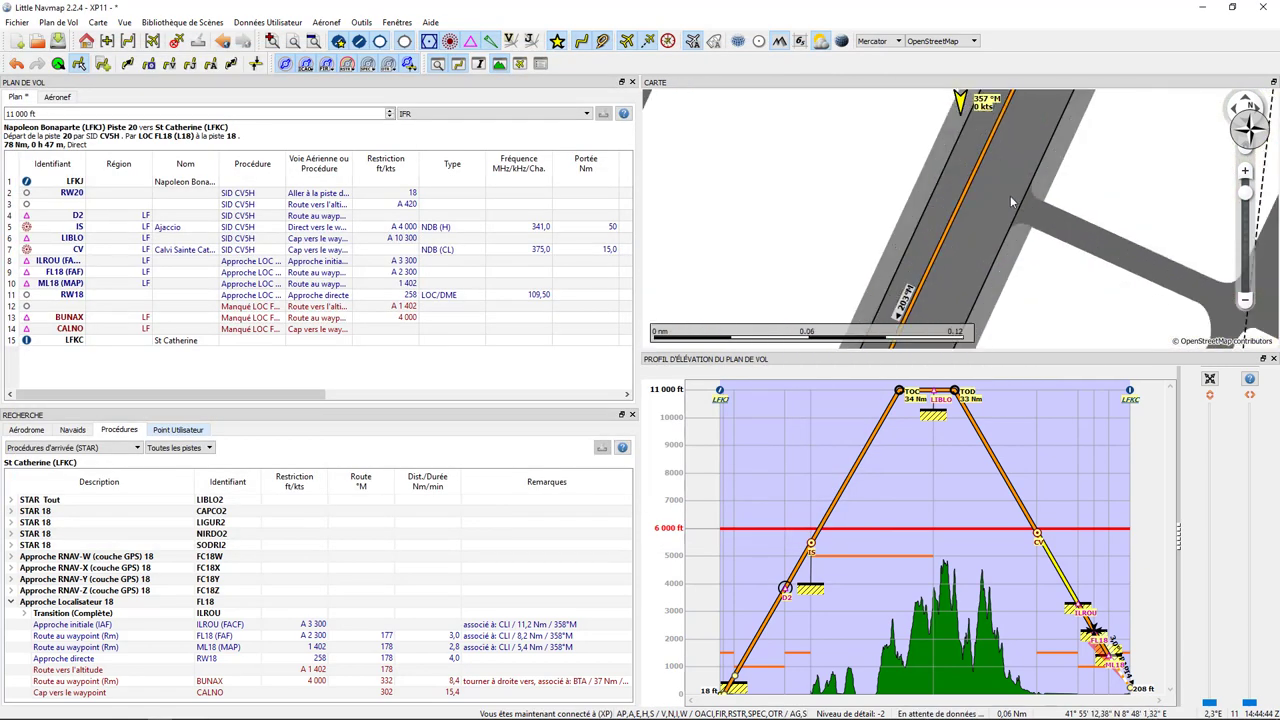
pyautogui.scroll(-3, 1010, 195)
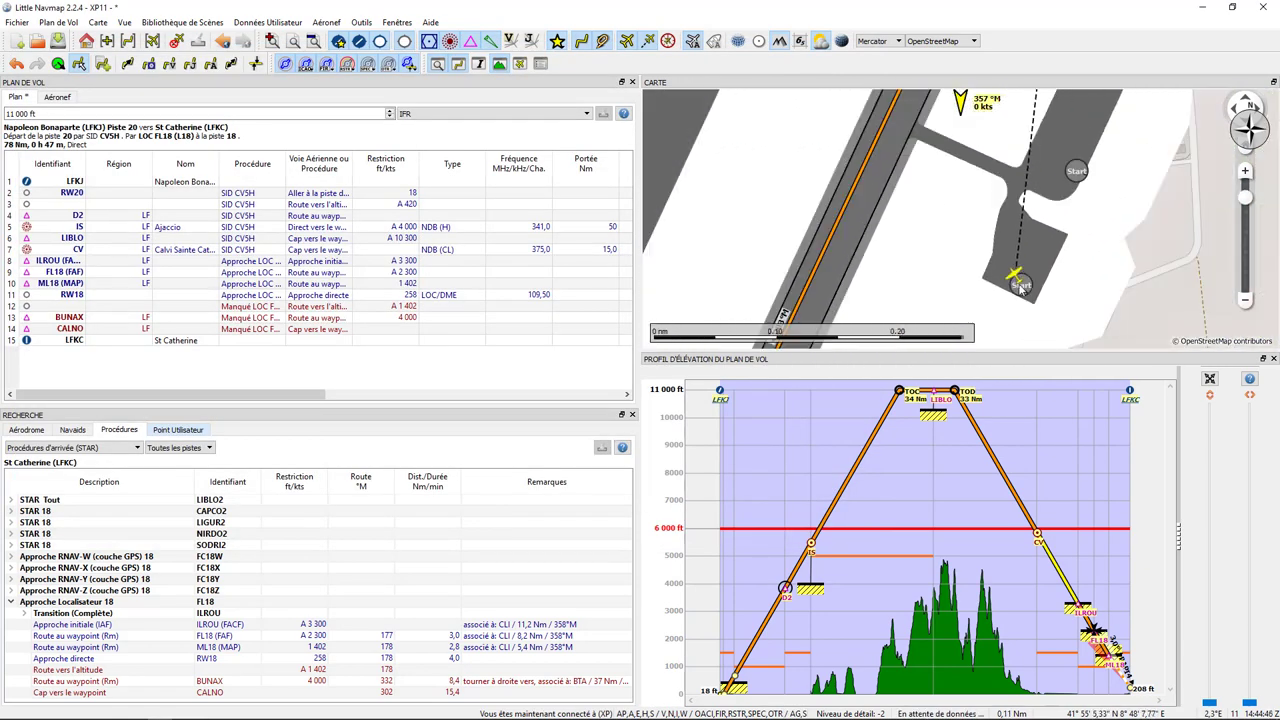
pyautogui.scroll(-5, 961, 237)
pyautogui.scroll(5, 897, 203)
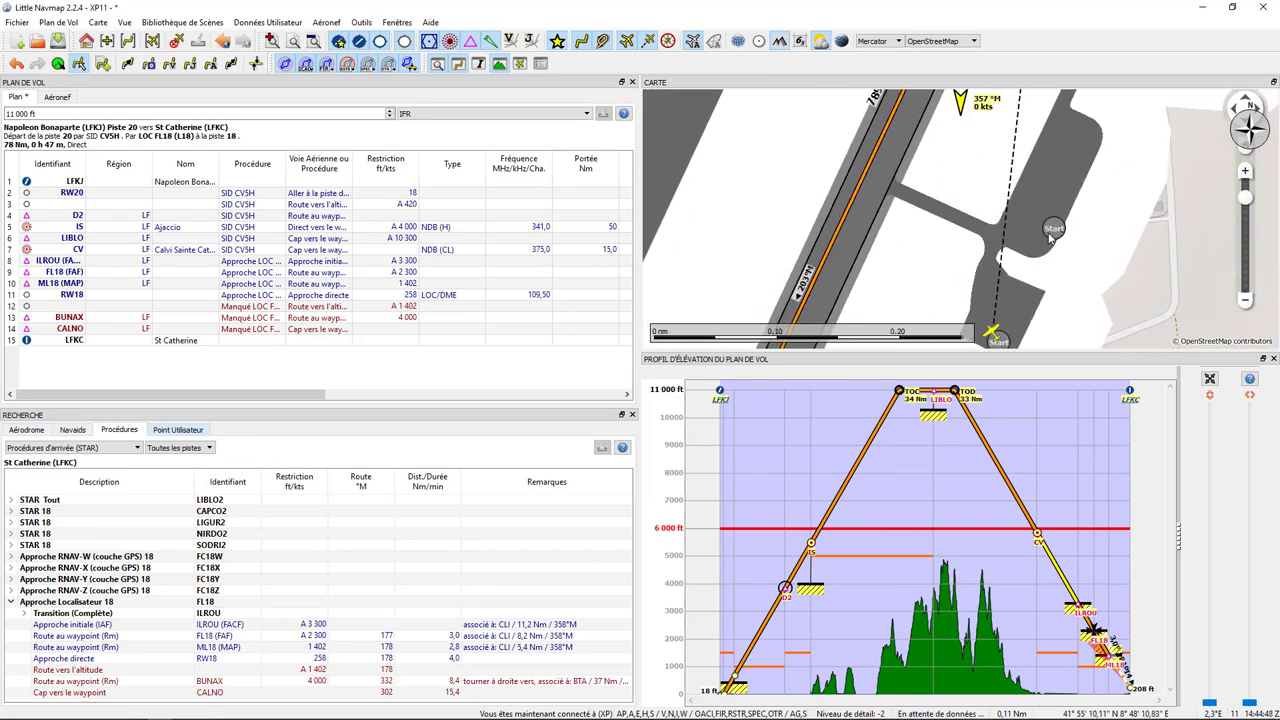
pyautogui.scroll(-2, 1049, 237)
pyautogui.scroll(2, 852, 240)
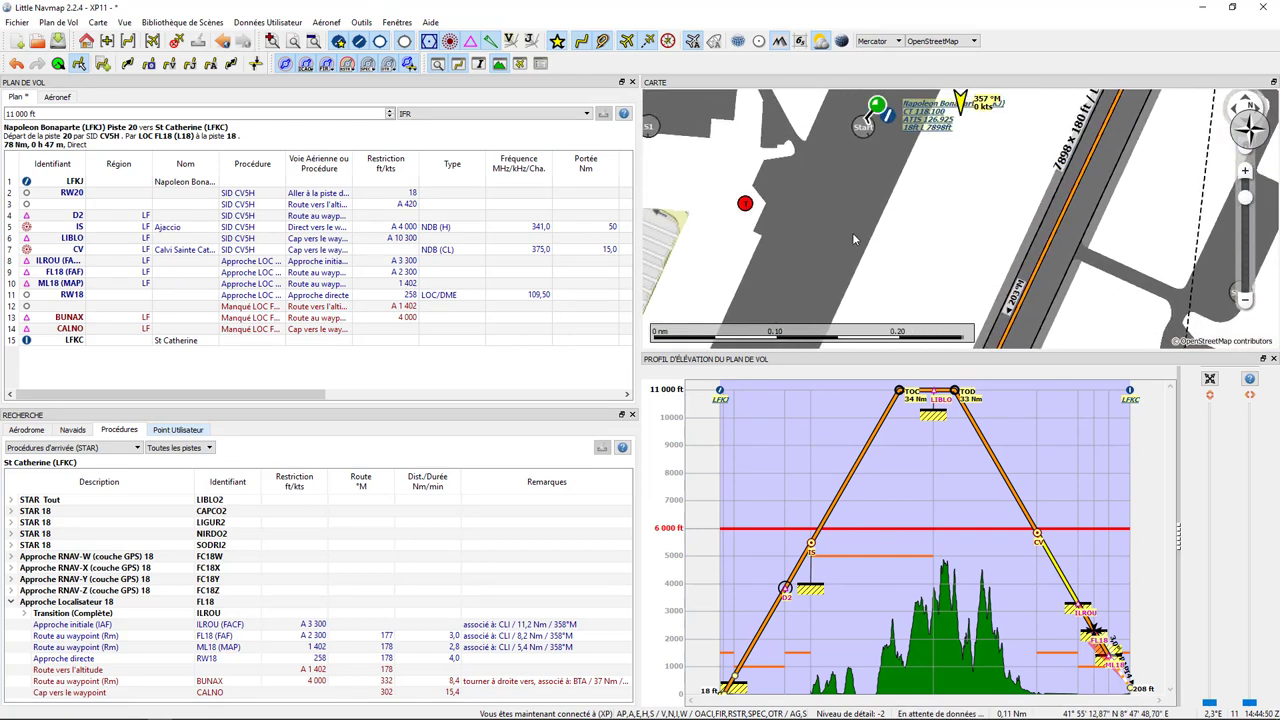
pyautogui.scroll(-2, 852, 240)
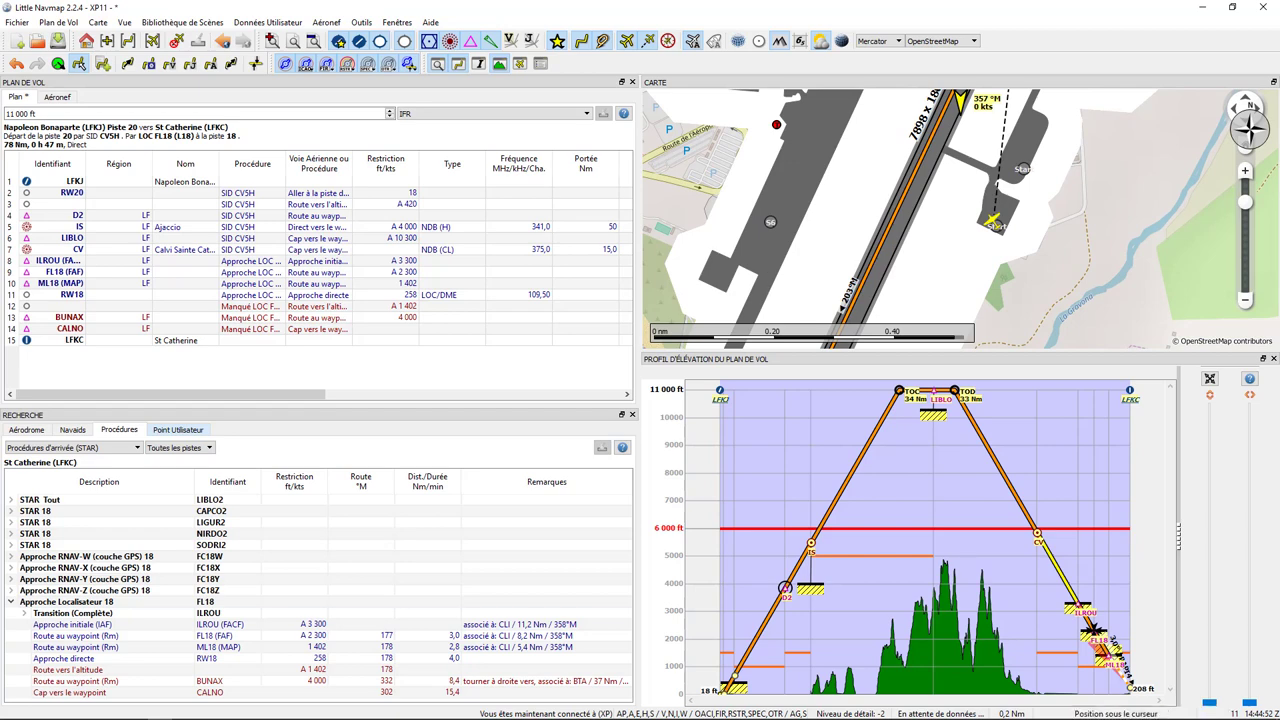
# Switch to X-Plane, set the weather mode to match real-world conditions (S'aligner sur les conditions du monde réel) and apply the changes
pyautogui.click(209, 710)
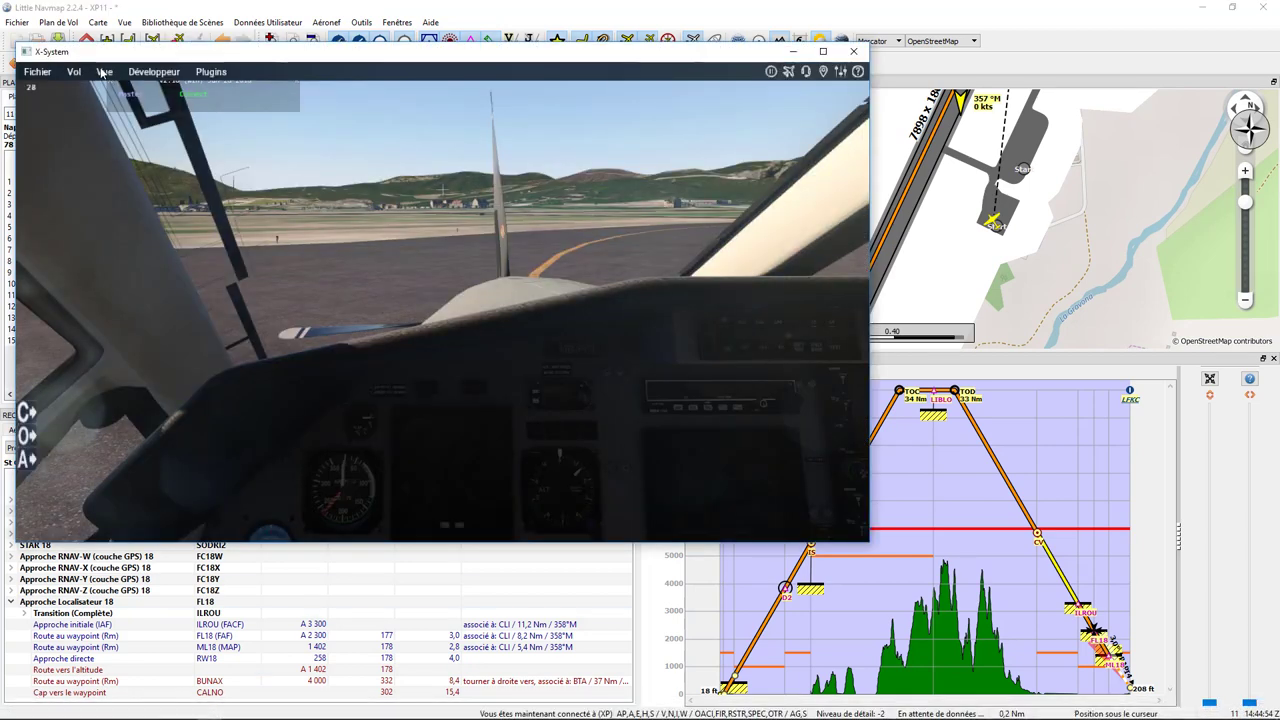
pyautogui.click(76, 73)
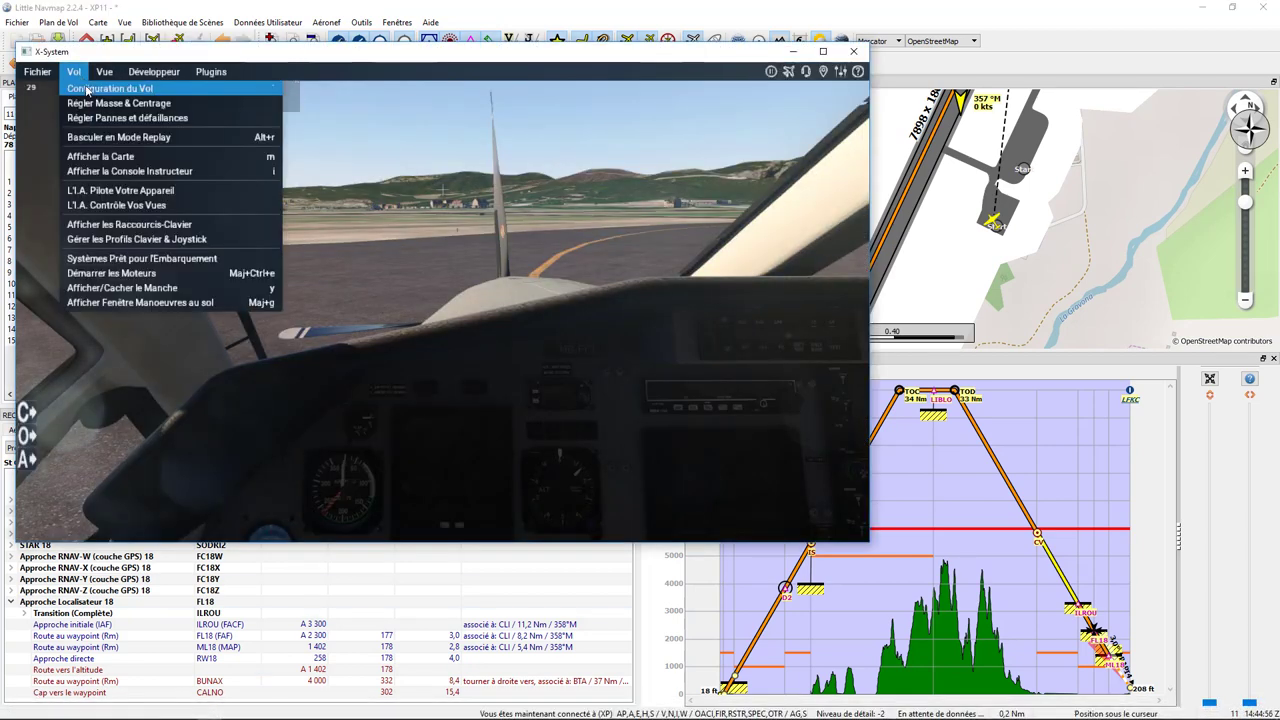
pyautogui.click(87, 90)
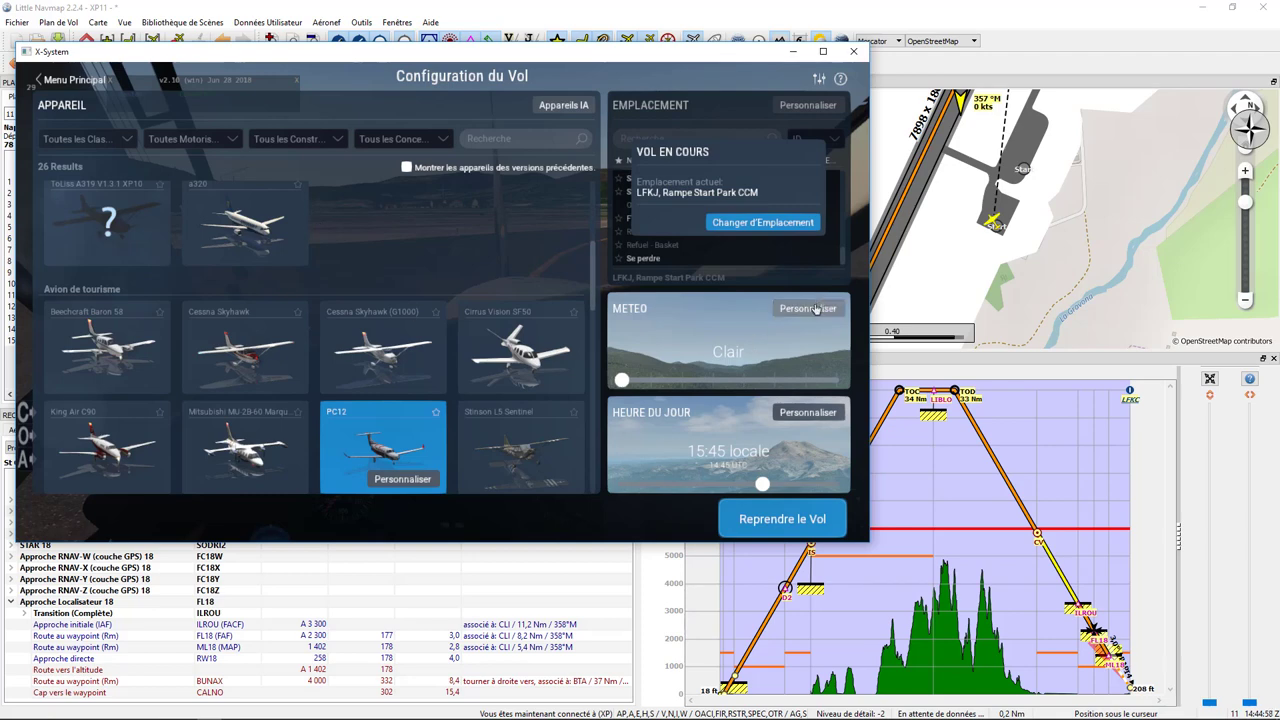
pyautogui.click(814, 309)
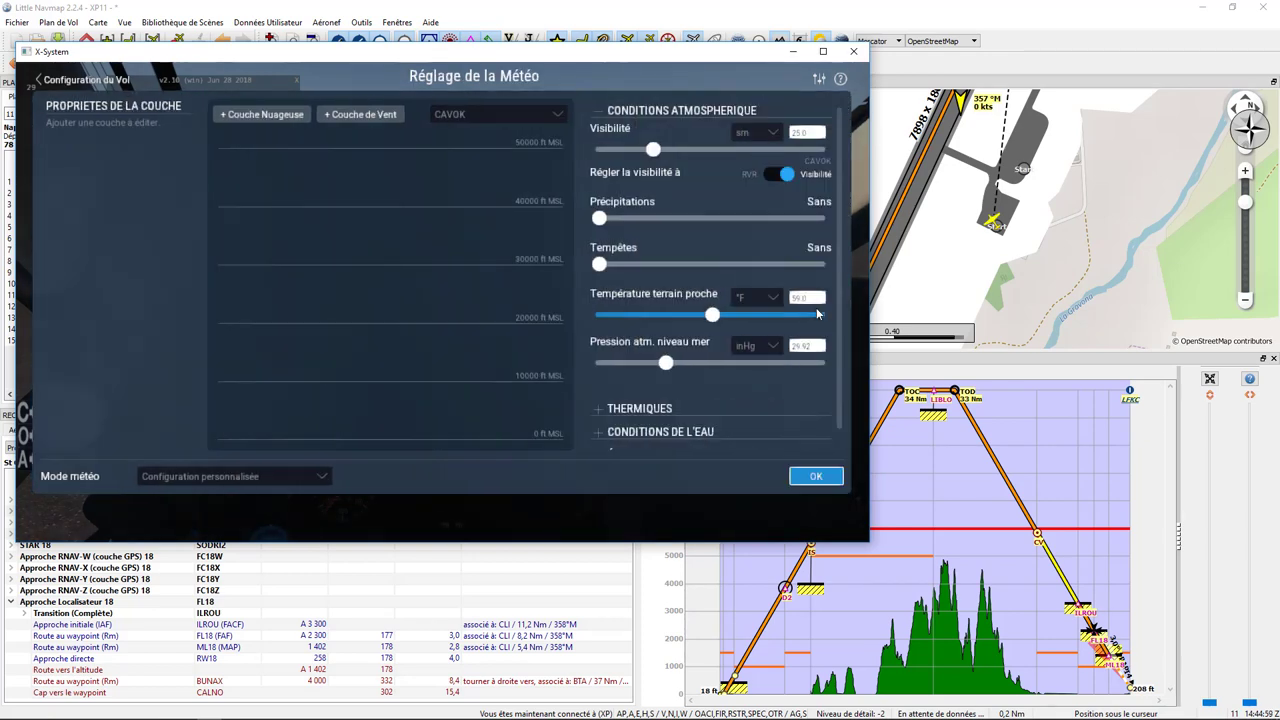
pyautogui.click(222, 482)
pyautogui.click(222, 494)
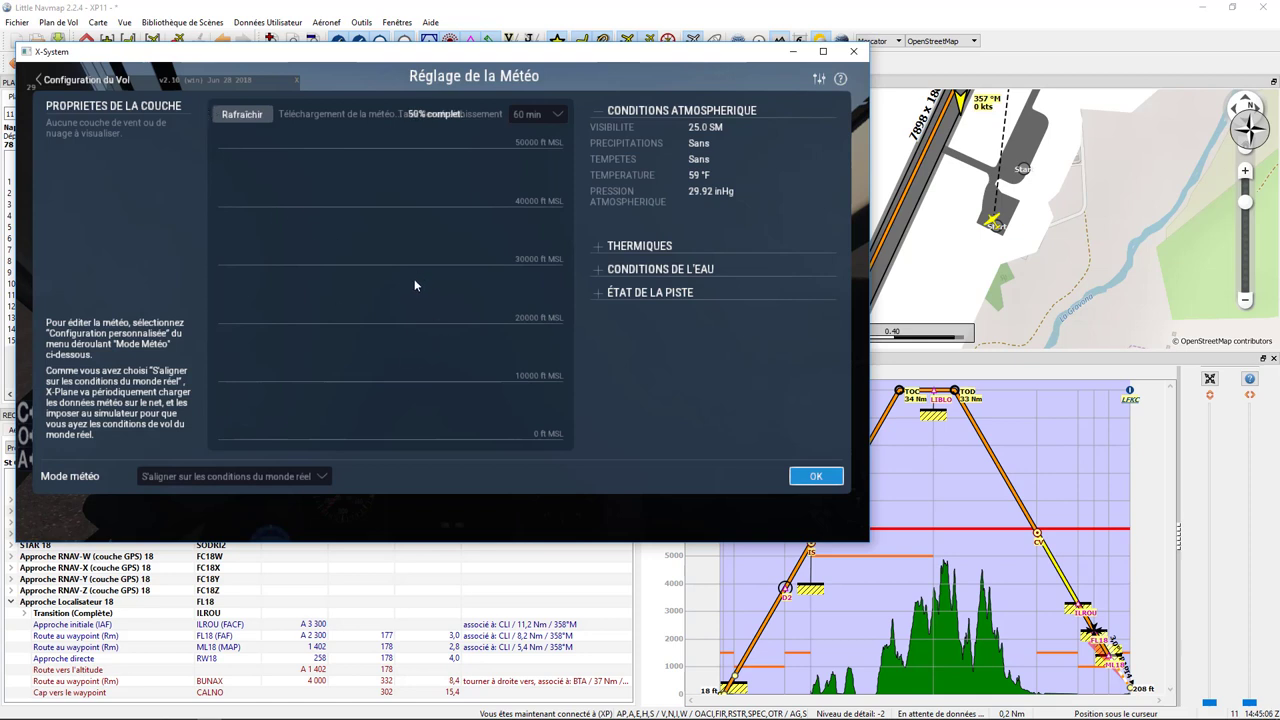
pyautogui.click(816, 477)
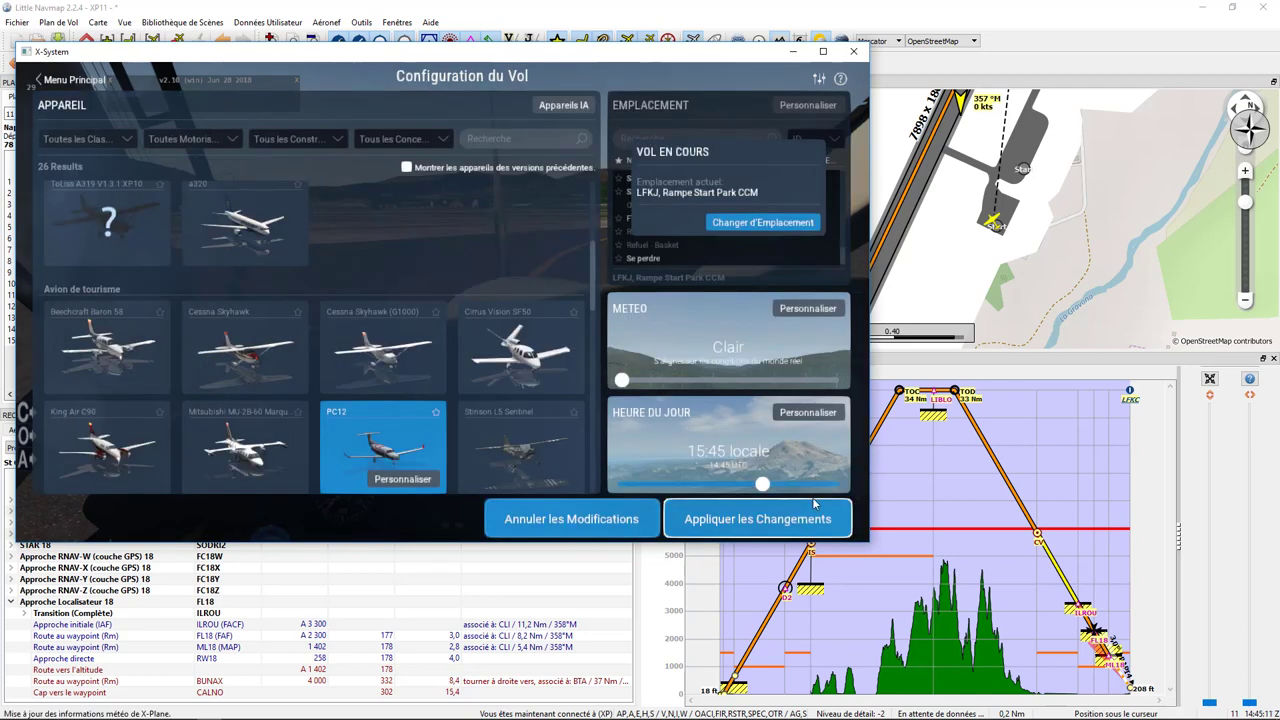
pyautogui.click(805, 522)
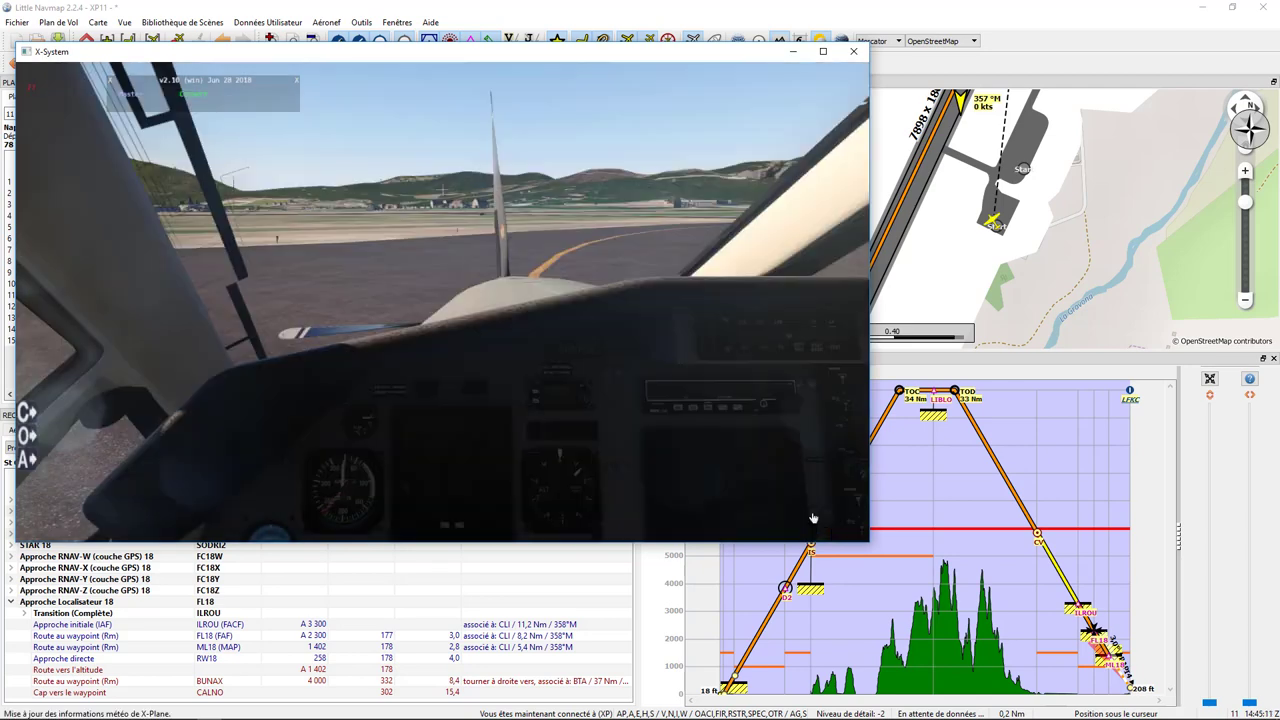
# Switch to Little Navmap and view the aircraft, LFKJ and the surrounding departure route on the map
pyautogui.click(955, 296)
pyautogui.scroll(-5, 955, 296)
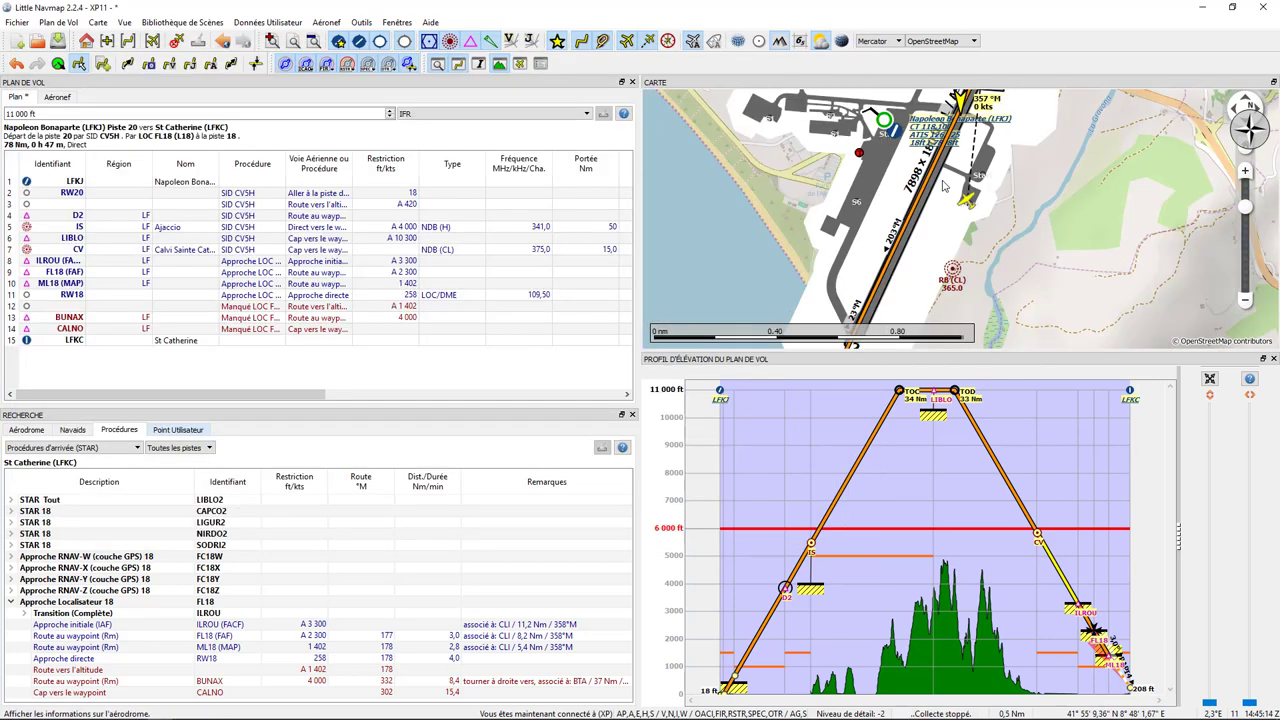
pyautogui.scroll(-3, 965, 120)
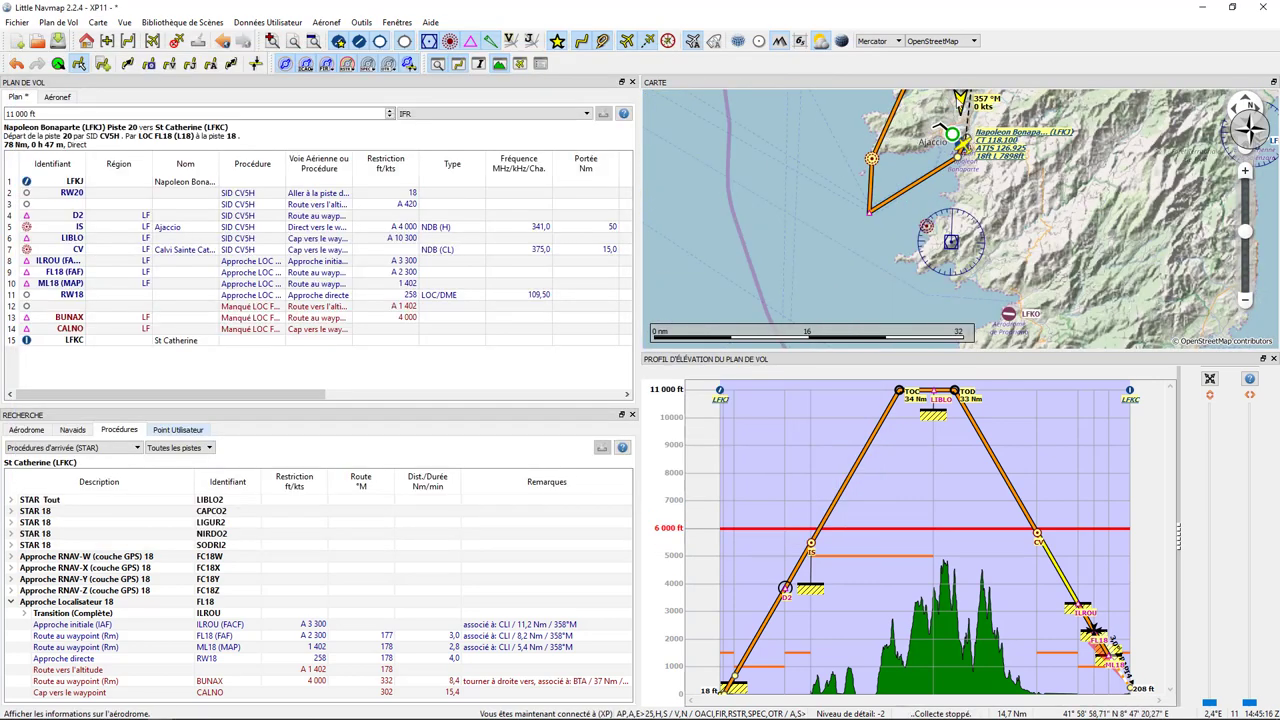
# Show the Informations window with the XP11 station weather (Météo) for Napoleon Bonaparte (LFKJ)
pyautogui.scroll(4, 972, 146)
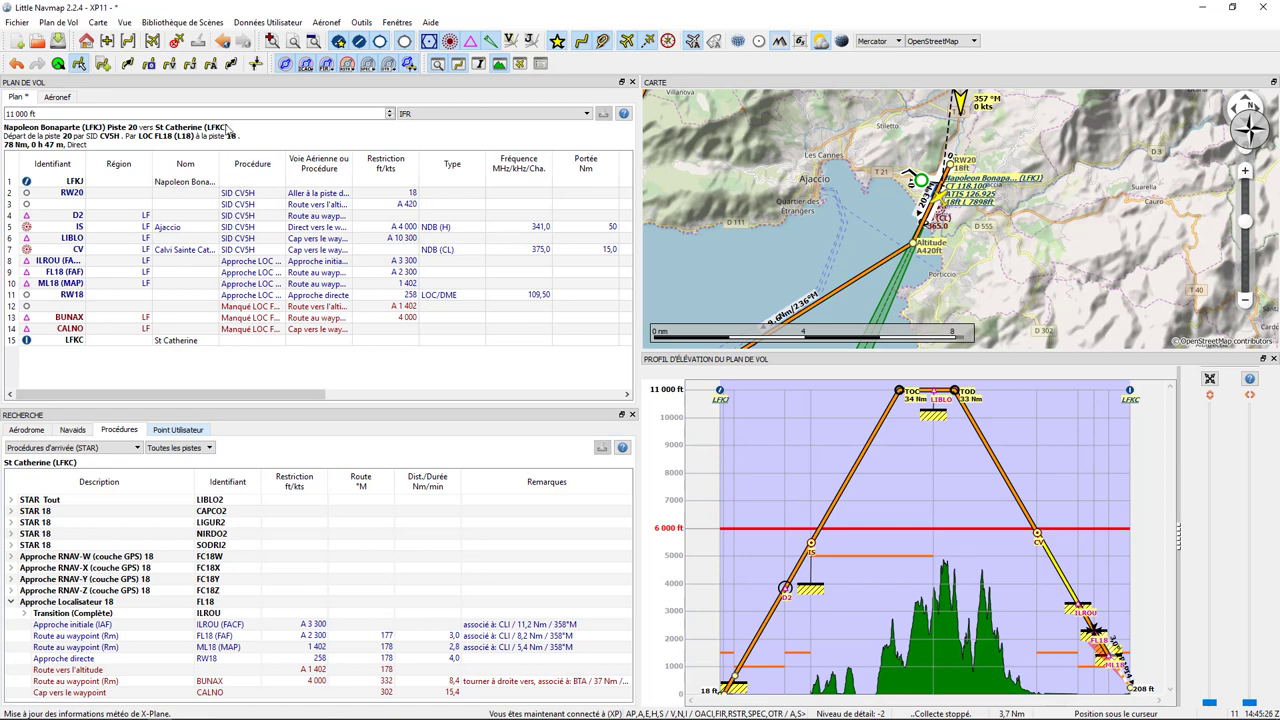
pyautogui.click(362, 23)
pyautogui.moveTo(385, 22)
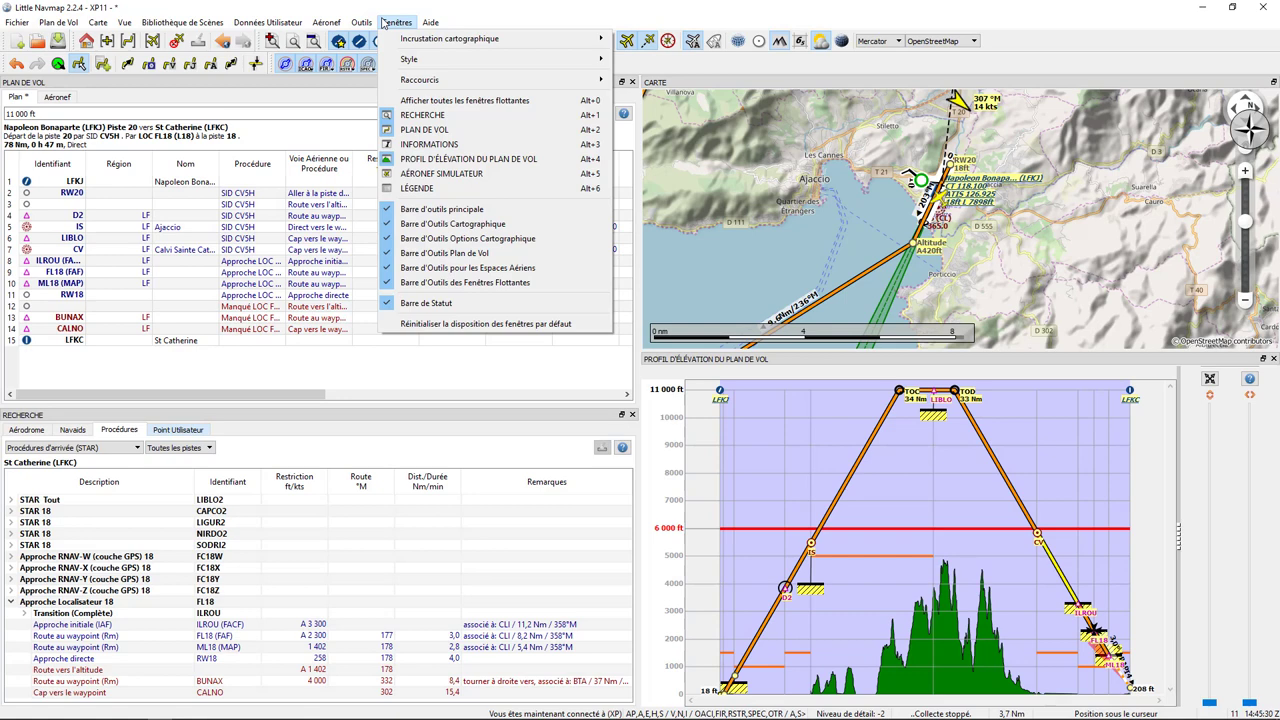
pyautogui.moveTo(440, 82)
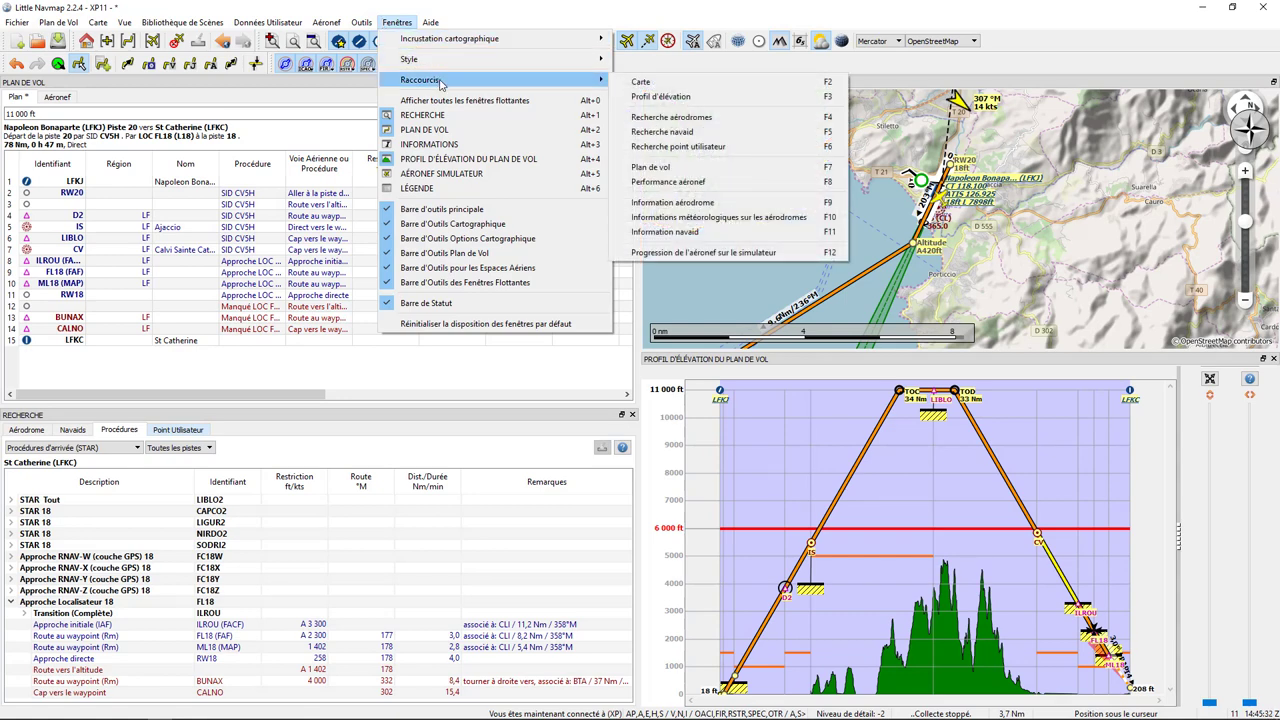
pyautogui.click(441, 145)
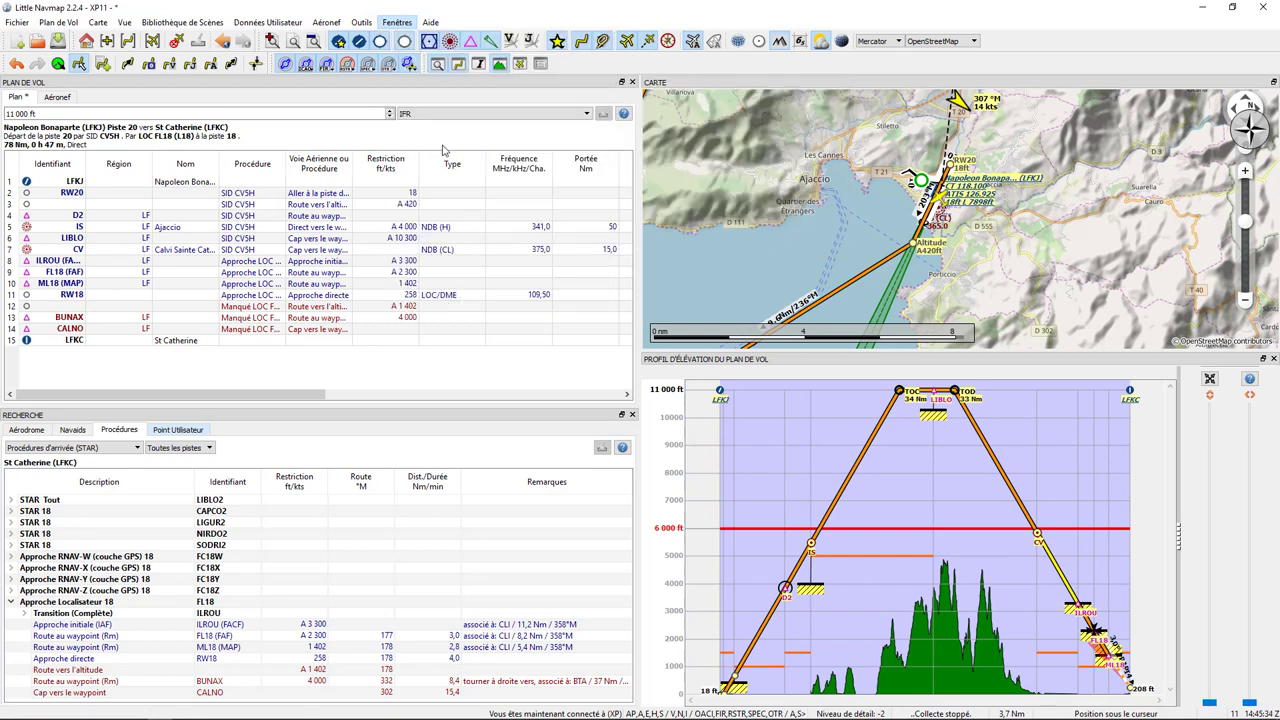
pyautogui.click(200, 458)
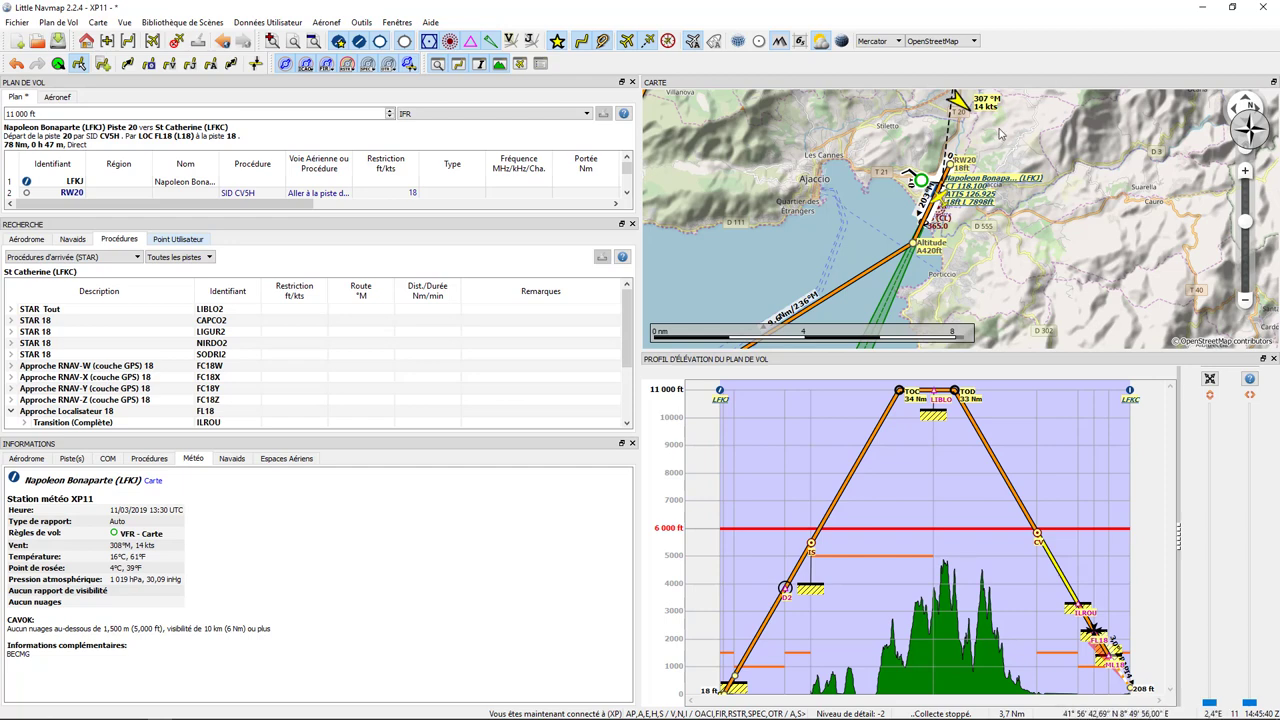
# Examine the wind, temperature, dew point and atmospheric pressure in LFKJ's weather report, and close the Informations window
pyautogui.moveTo(1000, 133); pyautogui.dragTo(997, 149)
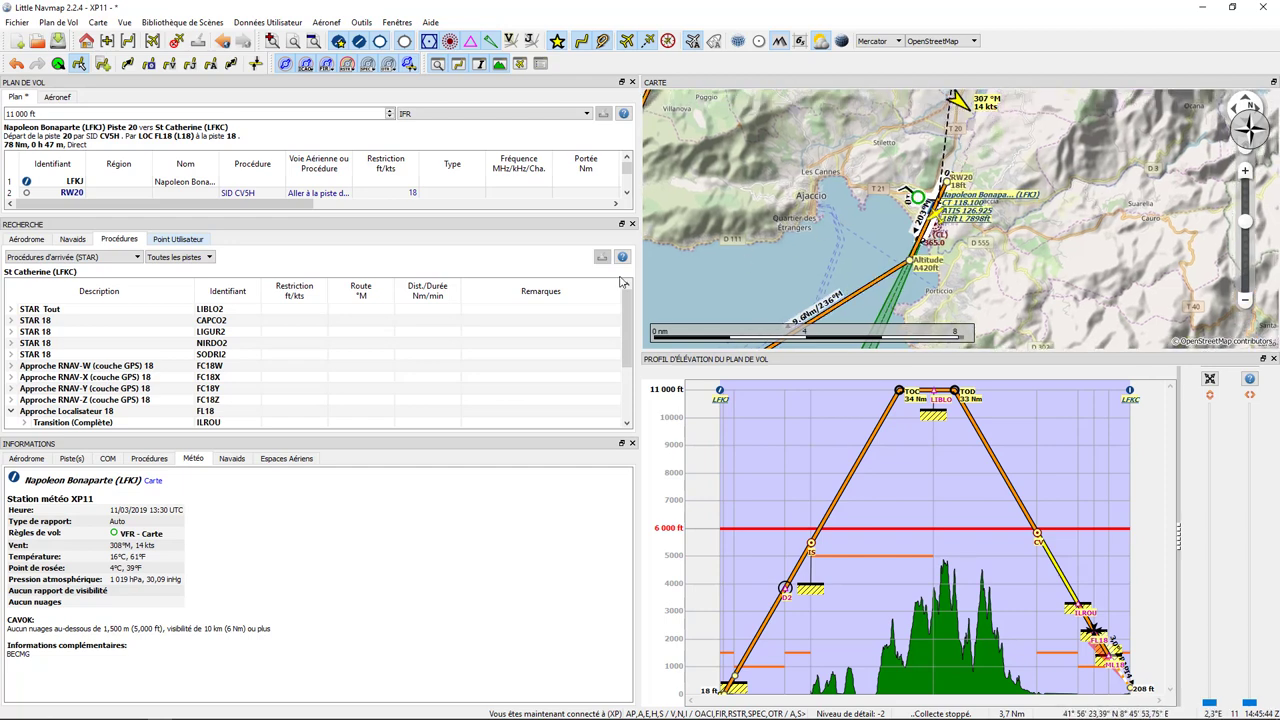
pyautogui.moveTo(158, 546); pyautogui.dragTo(111, 552)
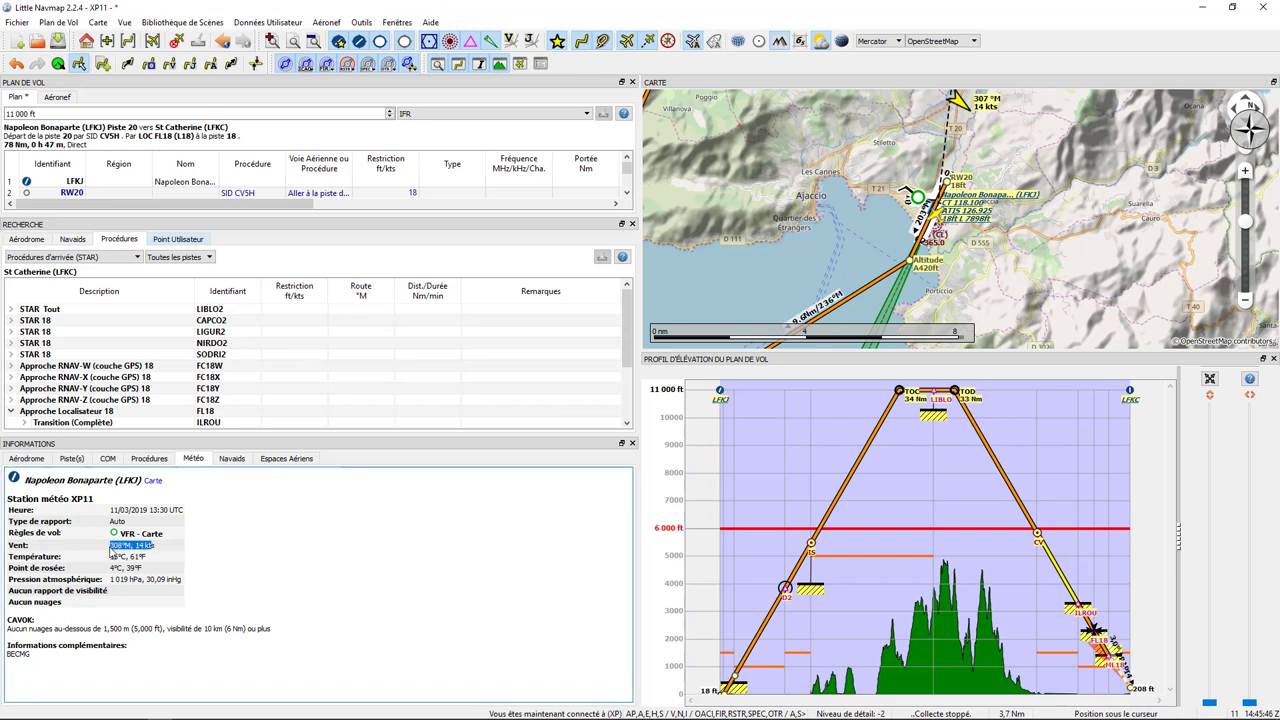
pyautogui.click(126, 562)
pyautogui.click(199, 563)
pyautogui.moveTo(113, 584); pyautogui.dragTo(125, 583)
pyautogui.click(207, 601)
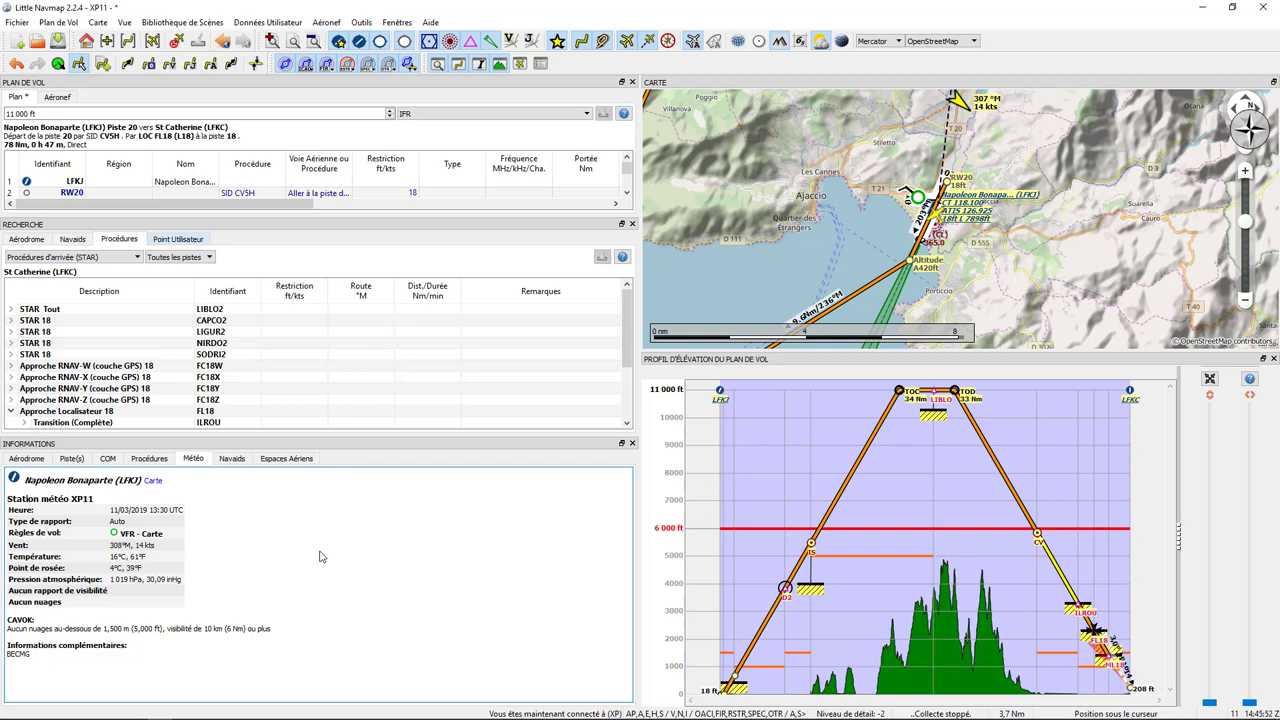
pyautogui.moveTo(376, 217); pyautogui.dragTo(404, 240)
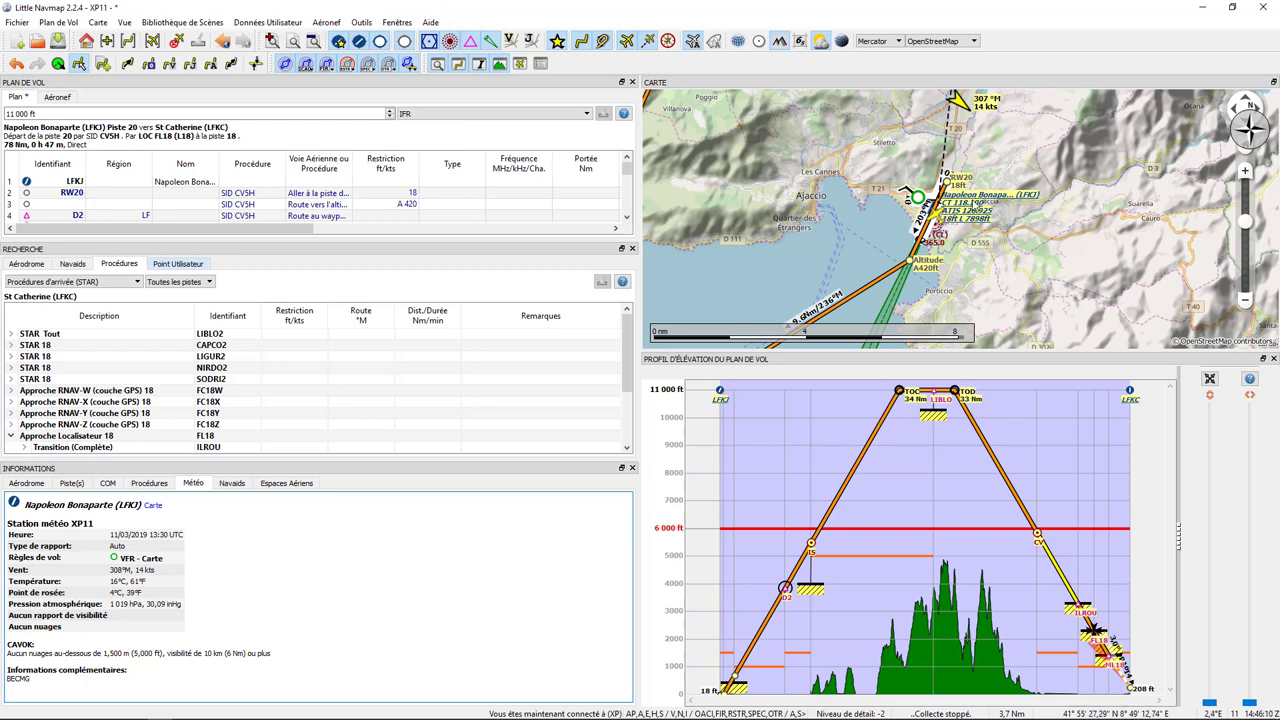
pyautogui.click(631, 469)
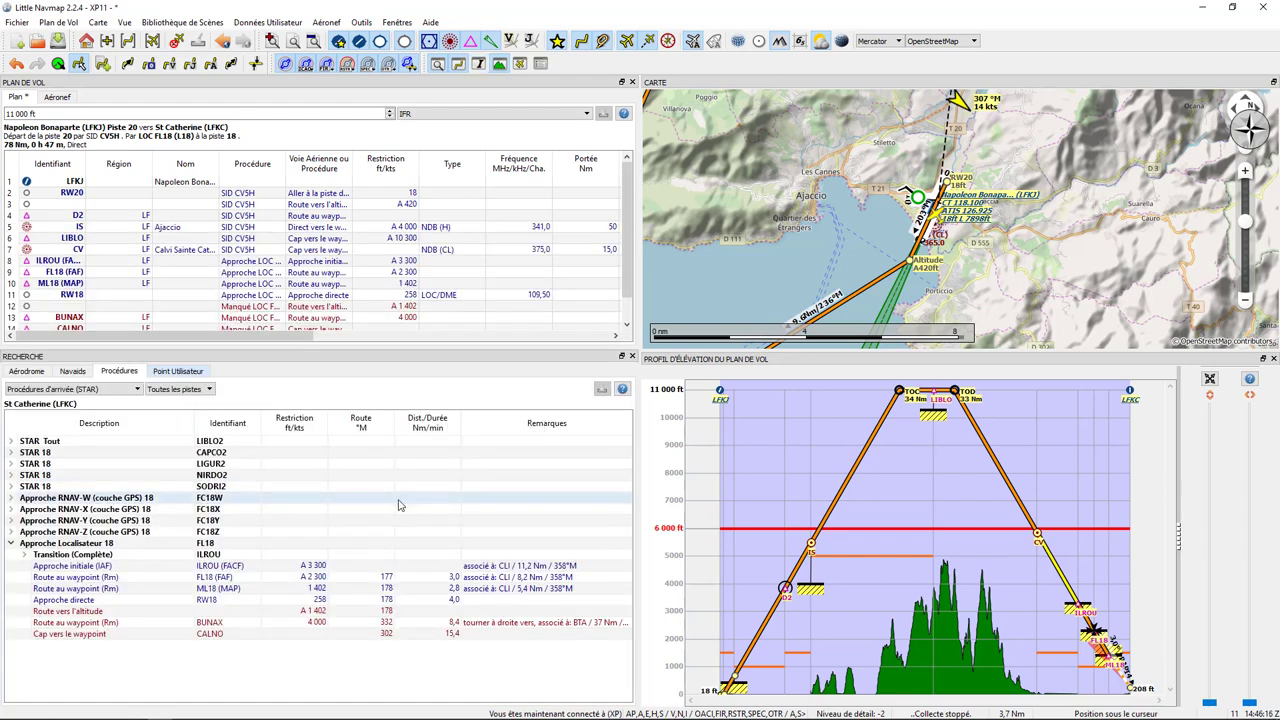